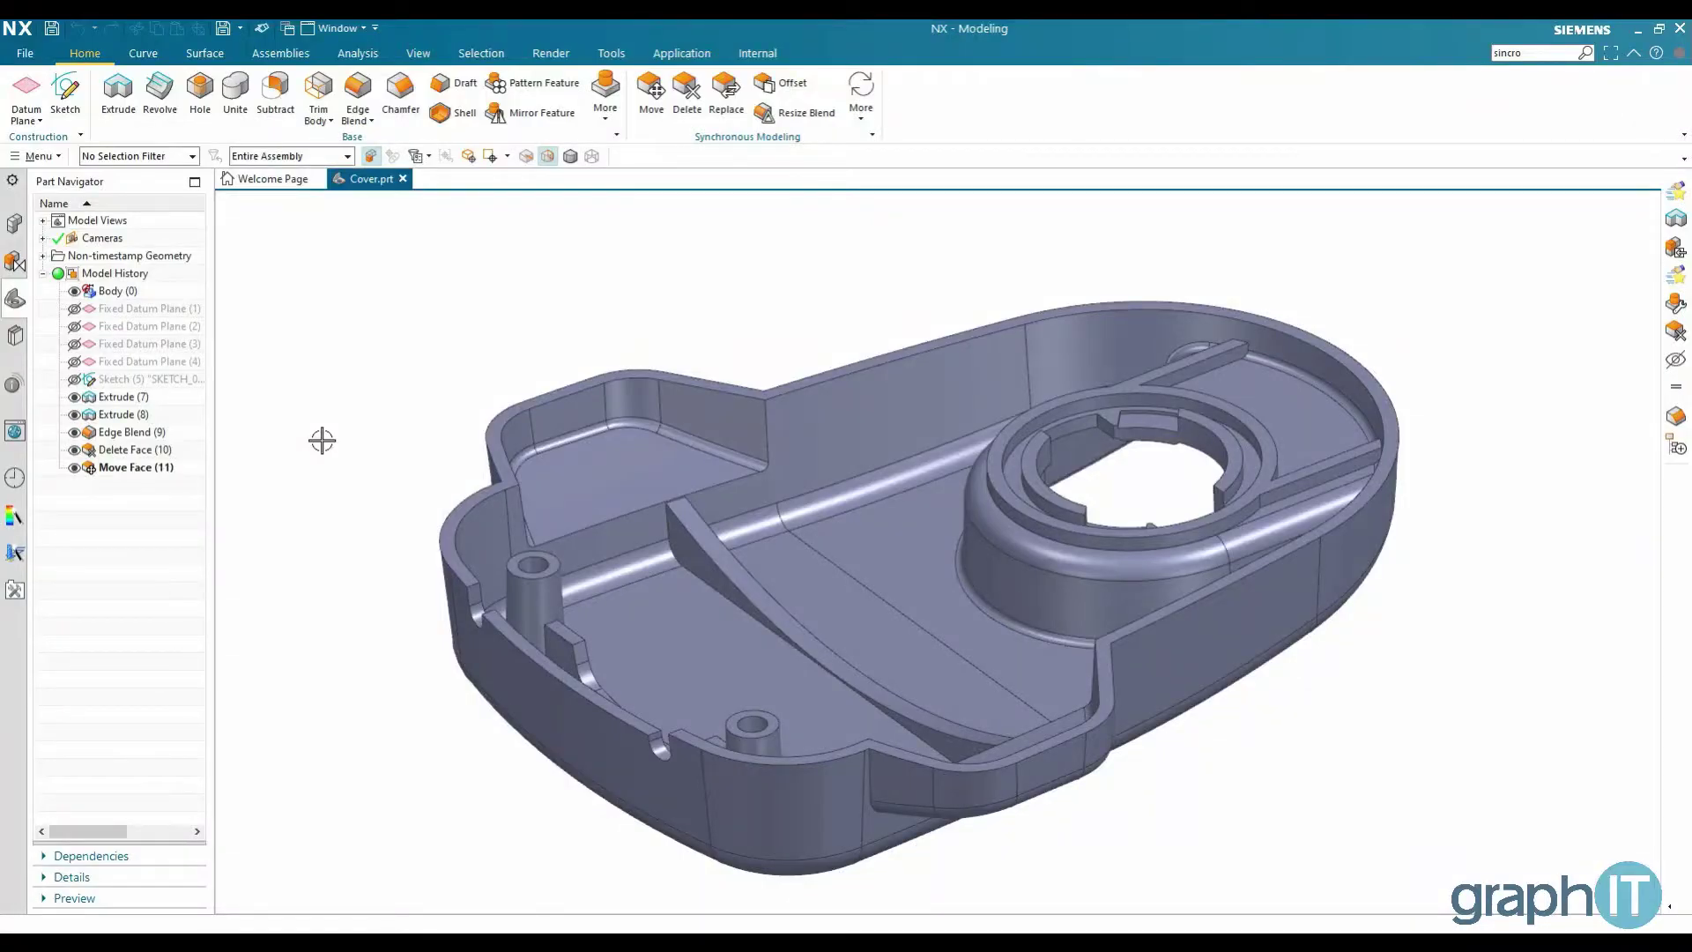
- Launch the Stress Wizard from Process Studio and accept the Simcenter Nastran sim1.sim template
scroll(356, 433, up, 1)
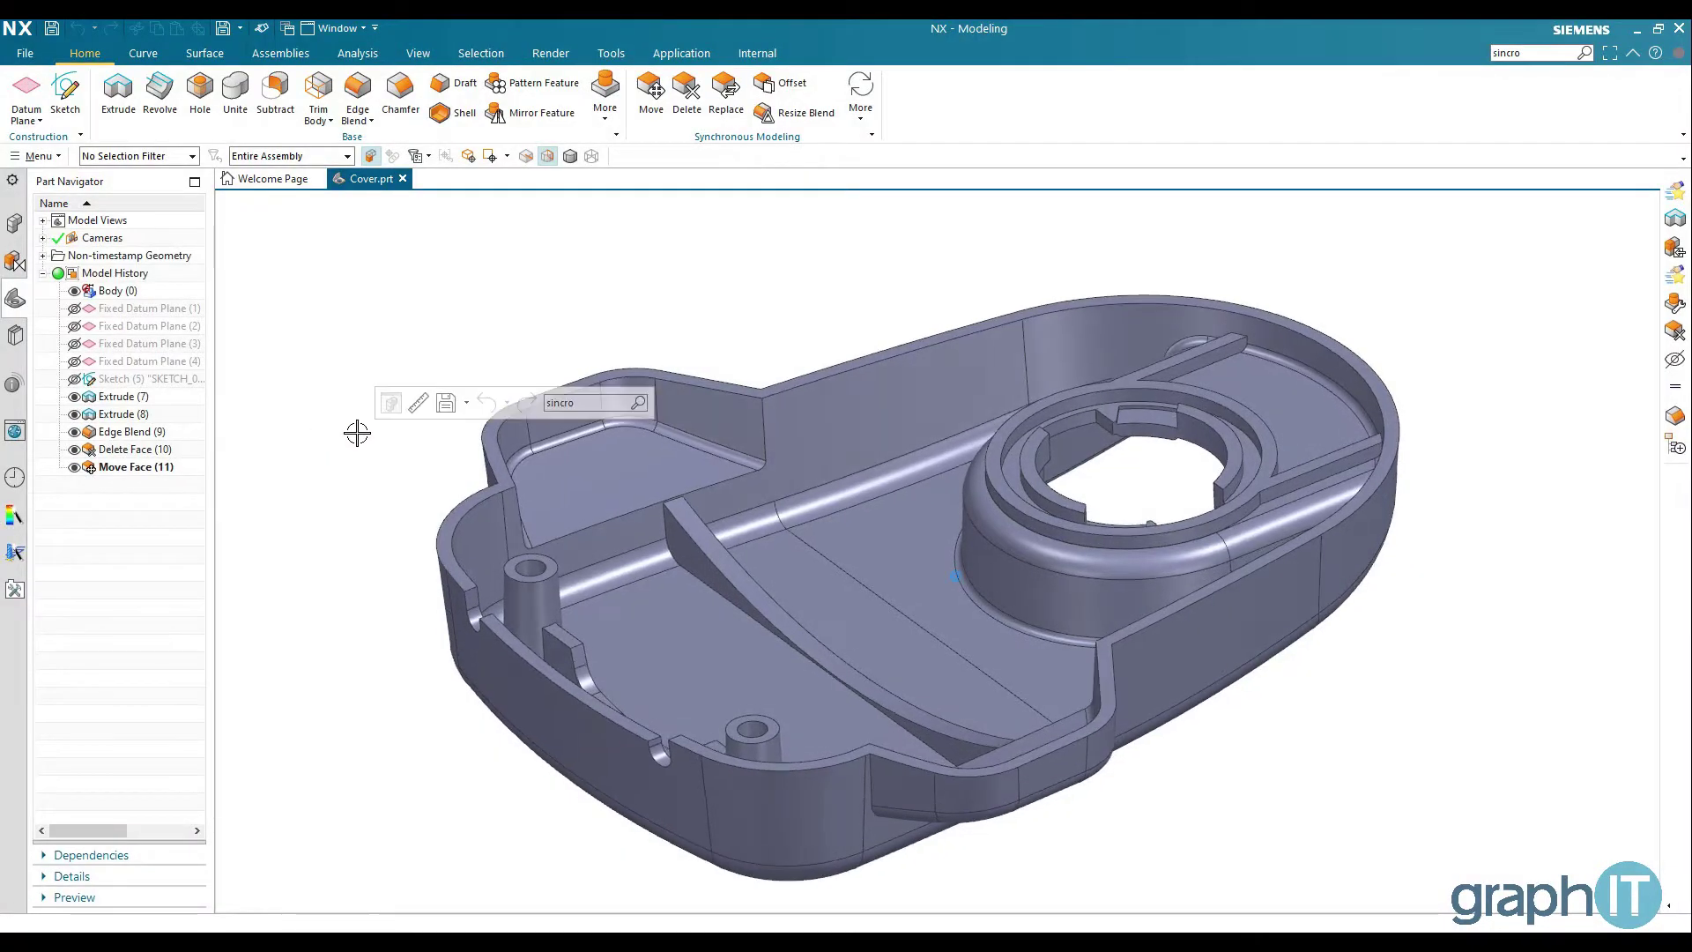
scroll(357, 433, up, 2)
scroll(357, 433, down, 1)
scroll(357, 433, down, 1)
scroll(356, 433, down, 1)
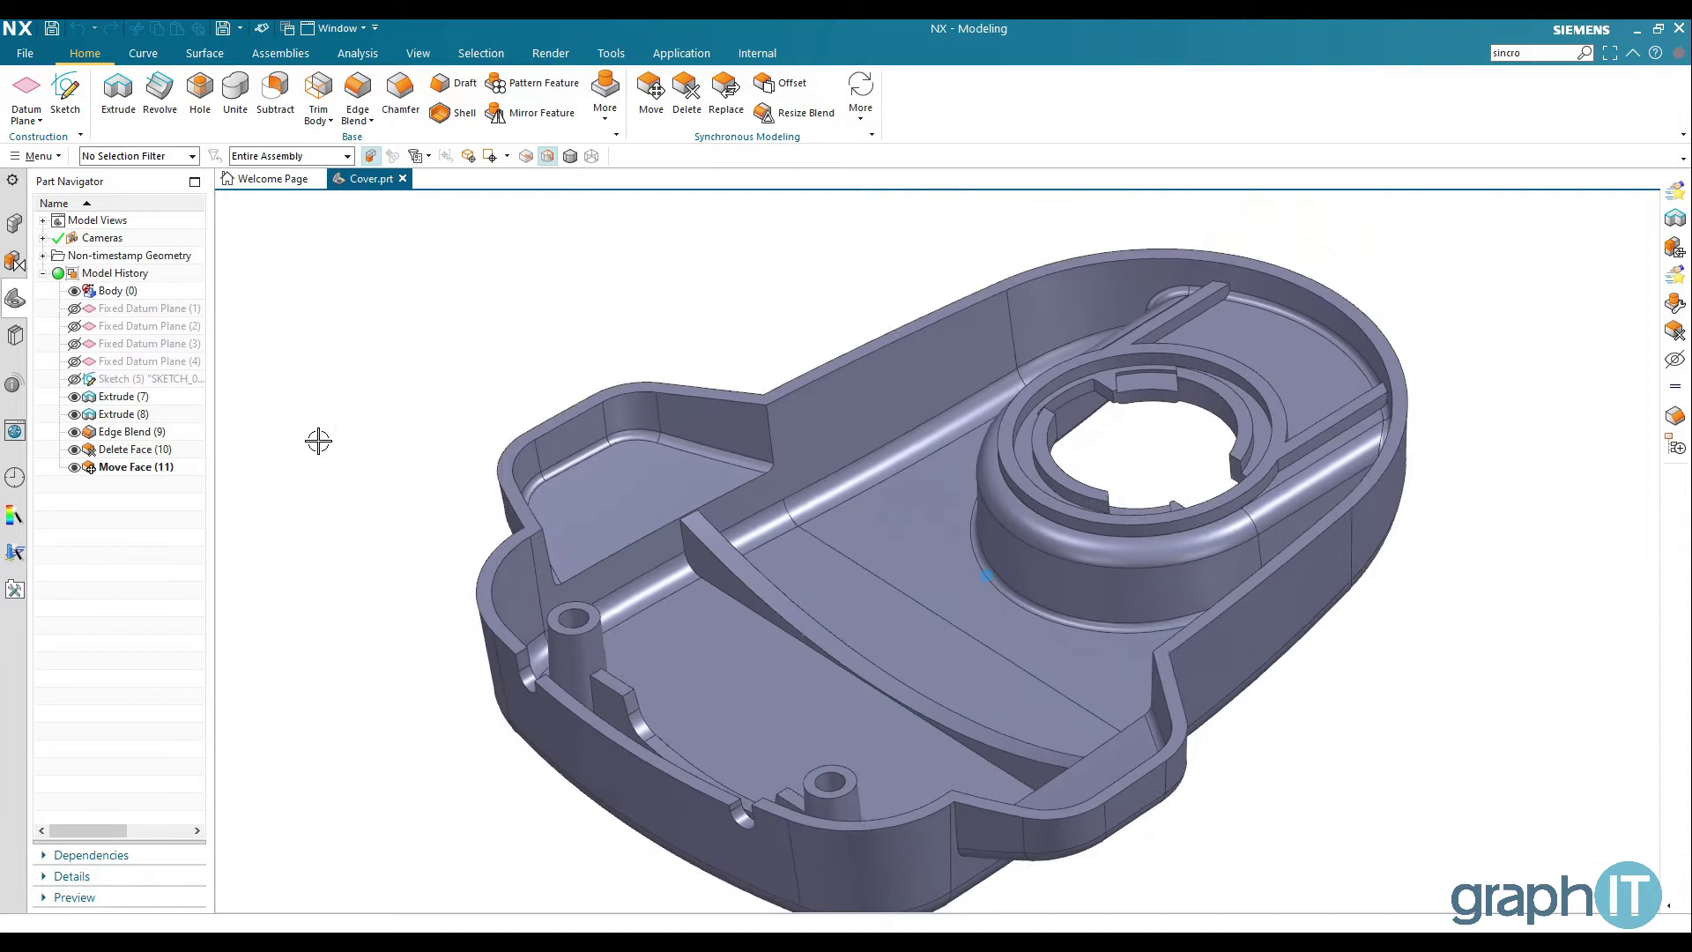
click(13, 544)
click(14, 515)
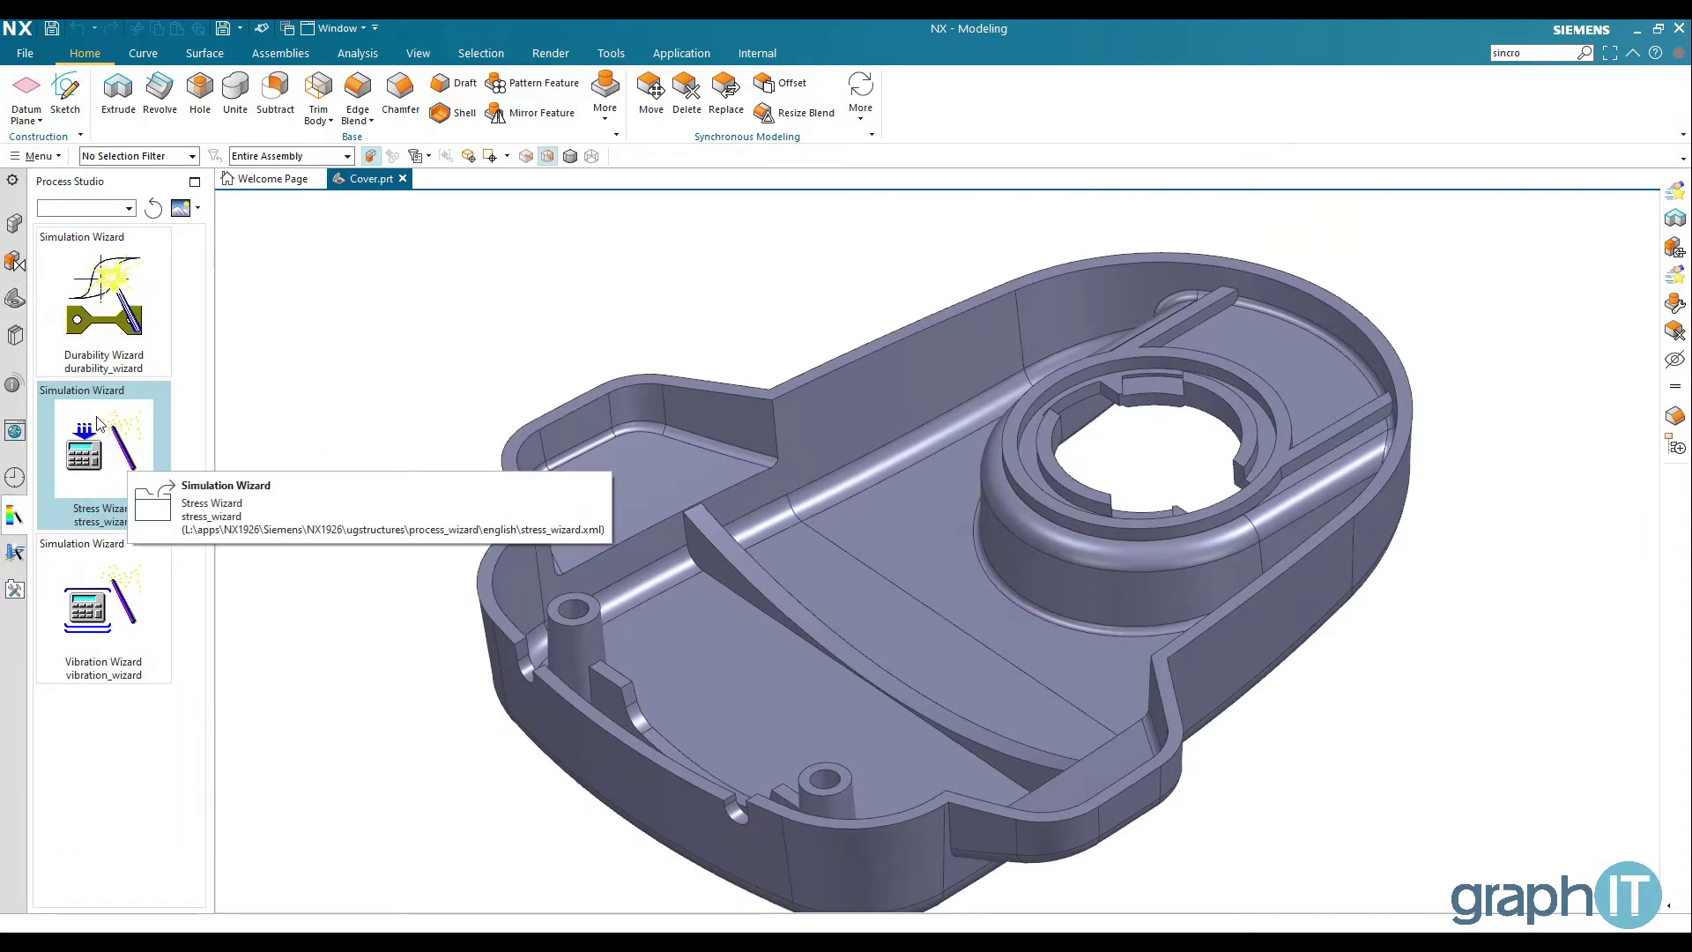
double_click(107, 466)
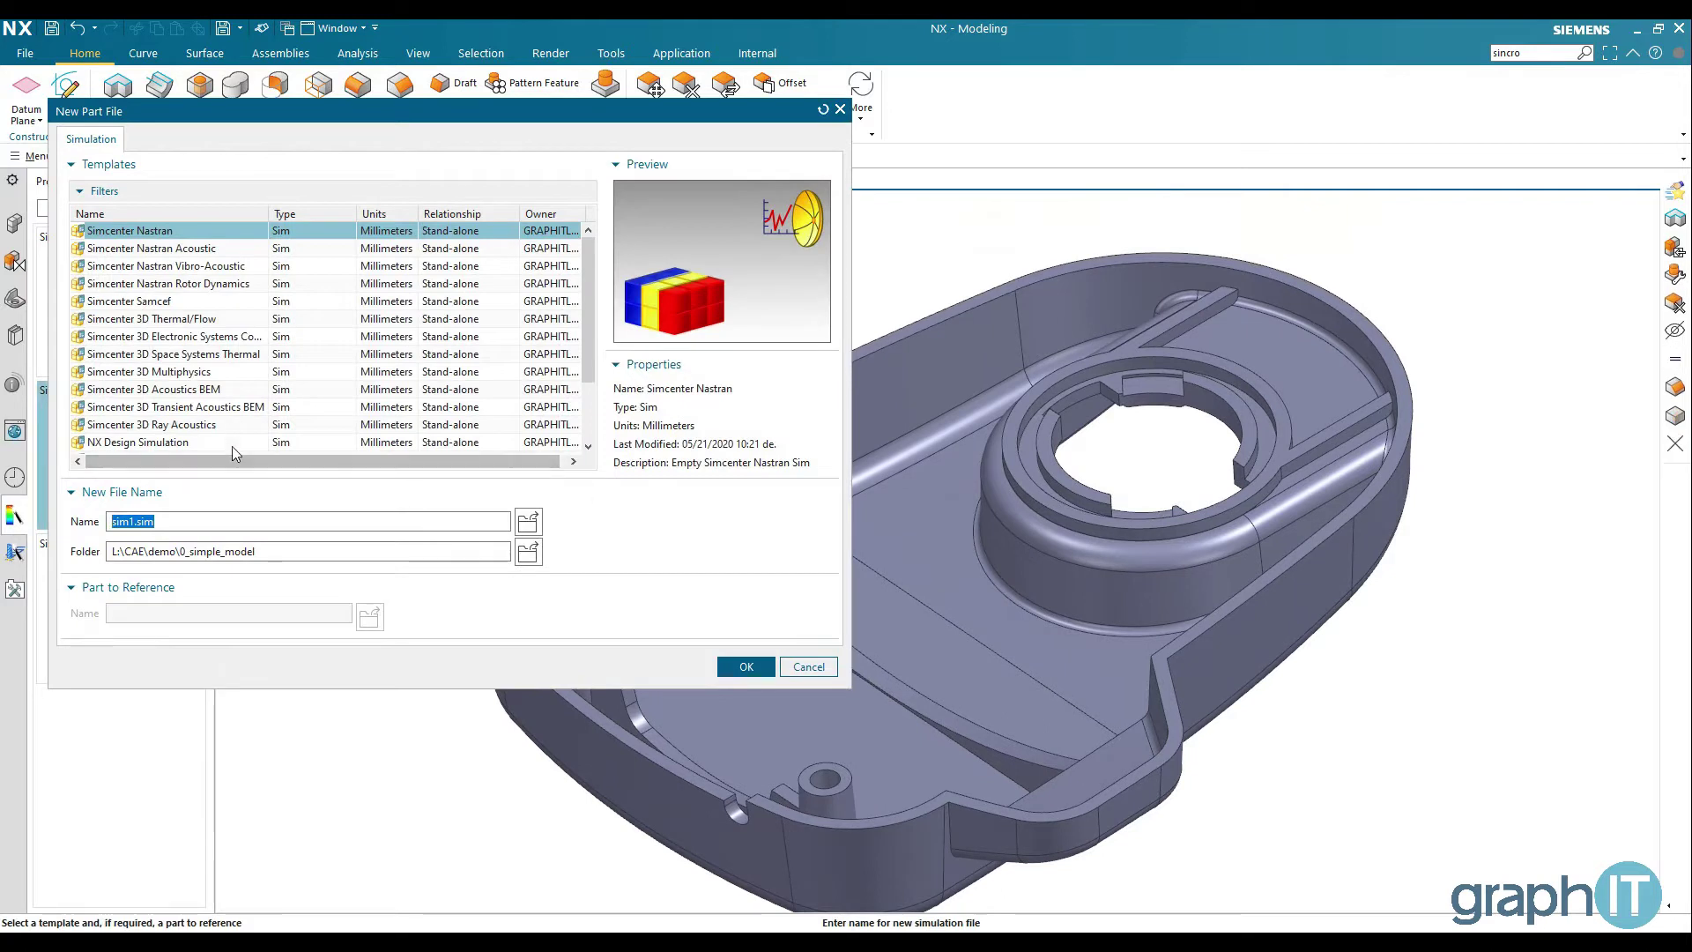
click(746, 667)
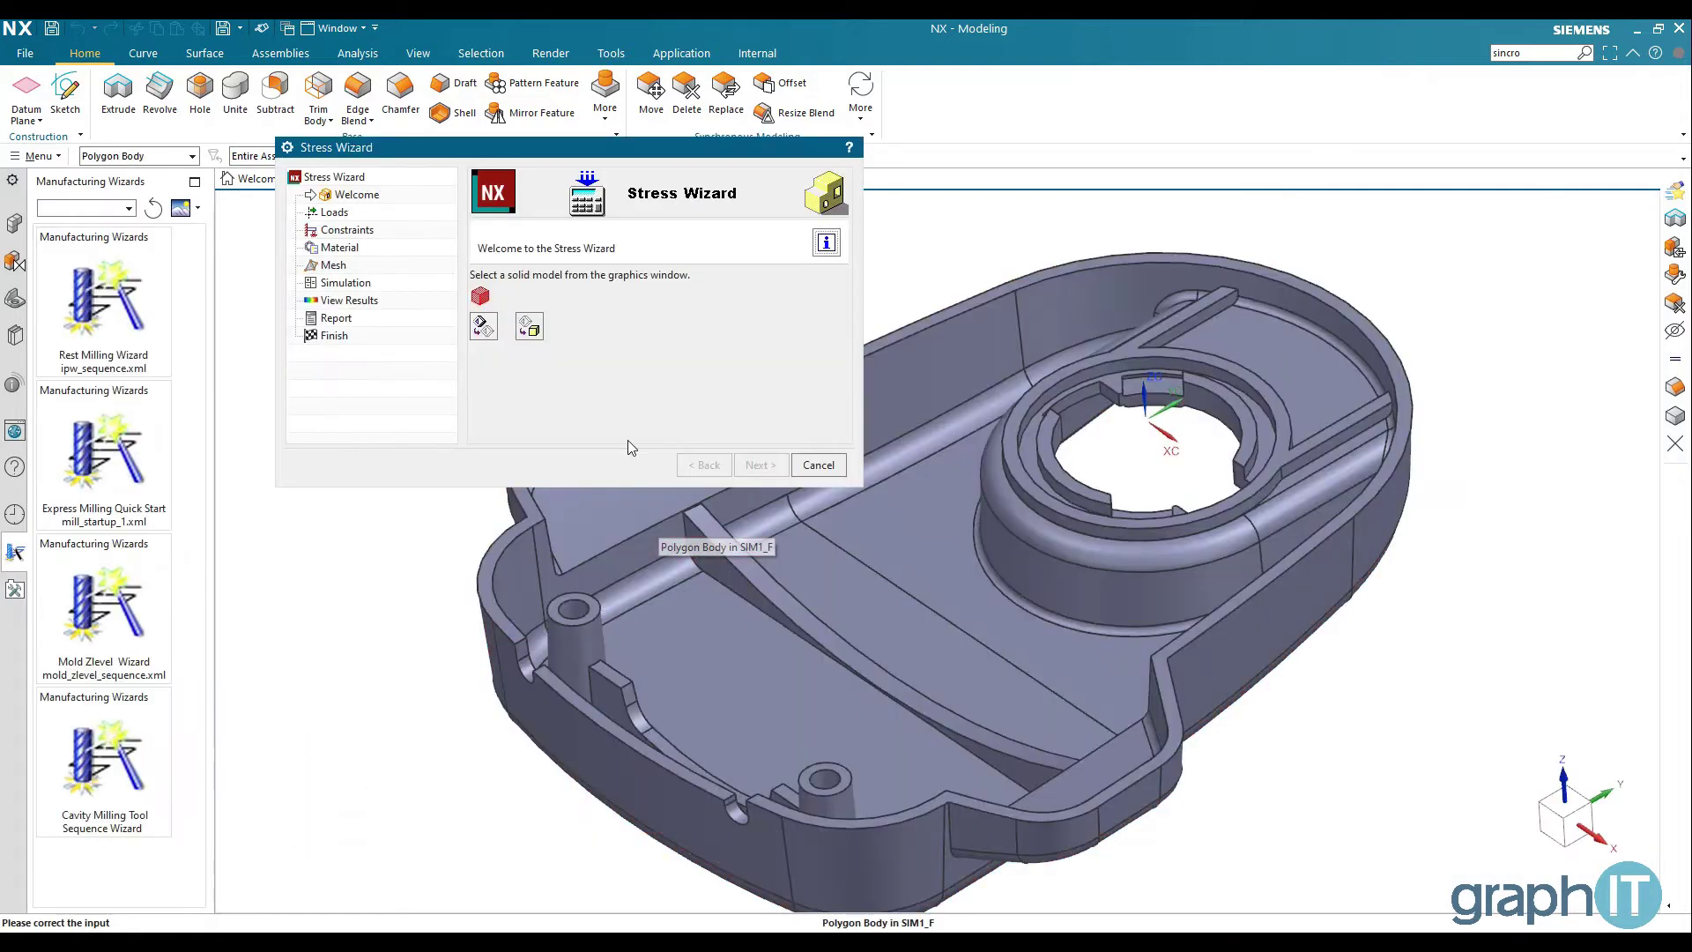
- Select the cover body as the solid model and skip past Loads to Constraints
click(900, 544)
click(758, 466)
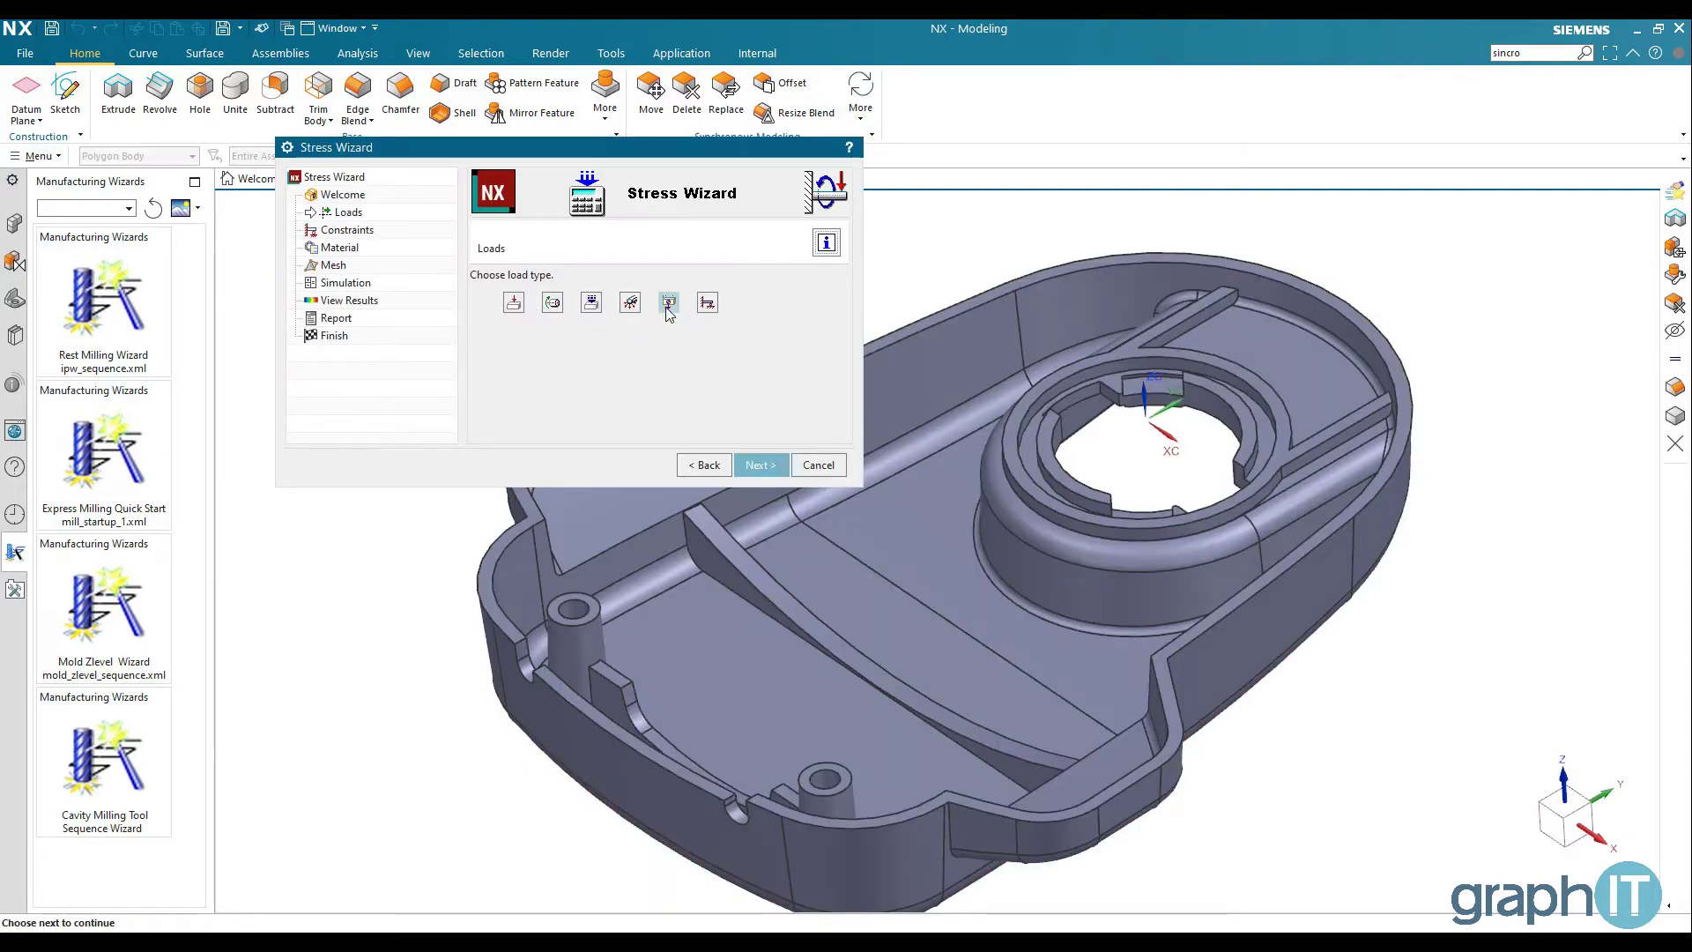
click(708, 304)
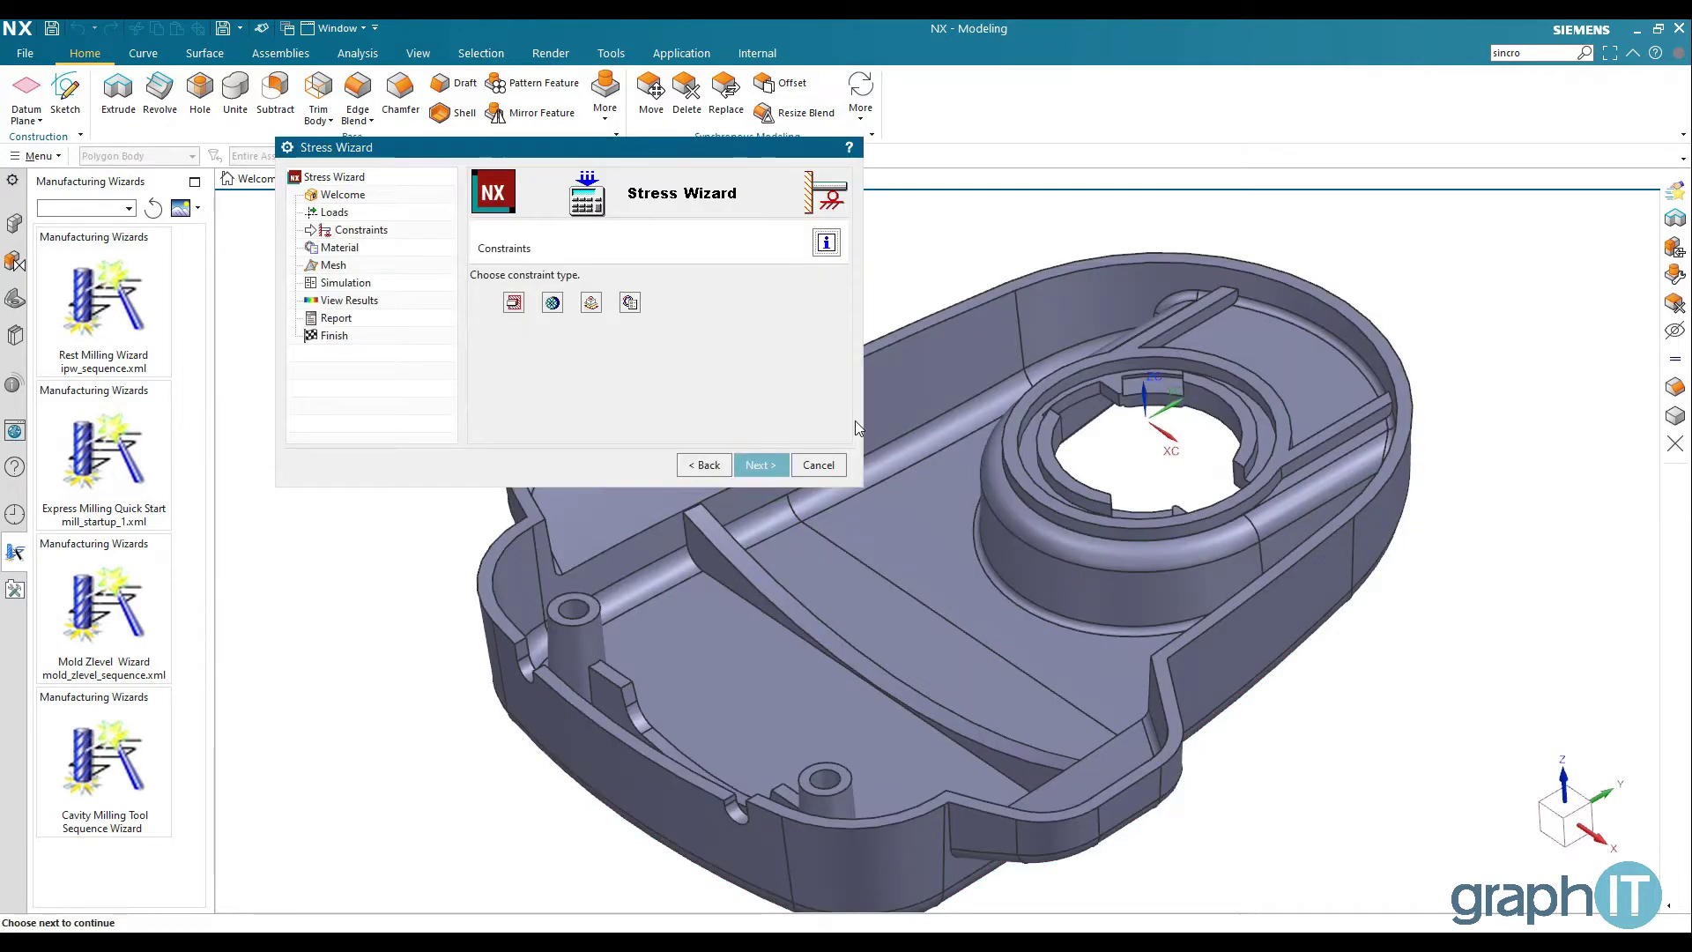
scroll(1156, 415, down, 3)
scroll(1146, 396, down, 3)
- Add a fixed constraint on the central ring face and two boss holes
click(514, 303)
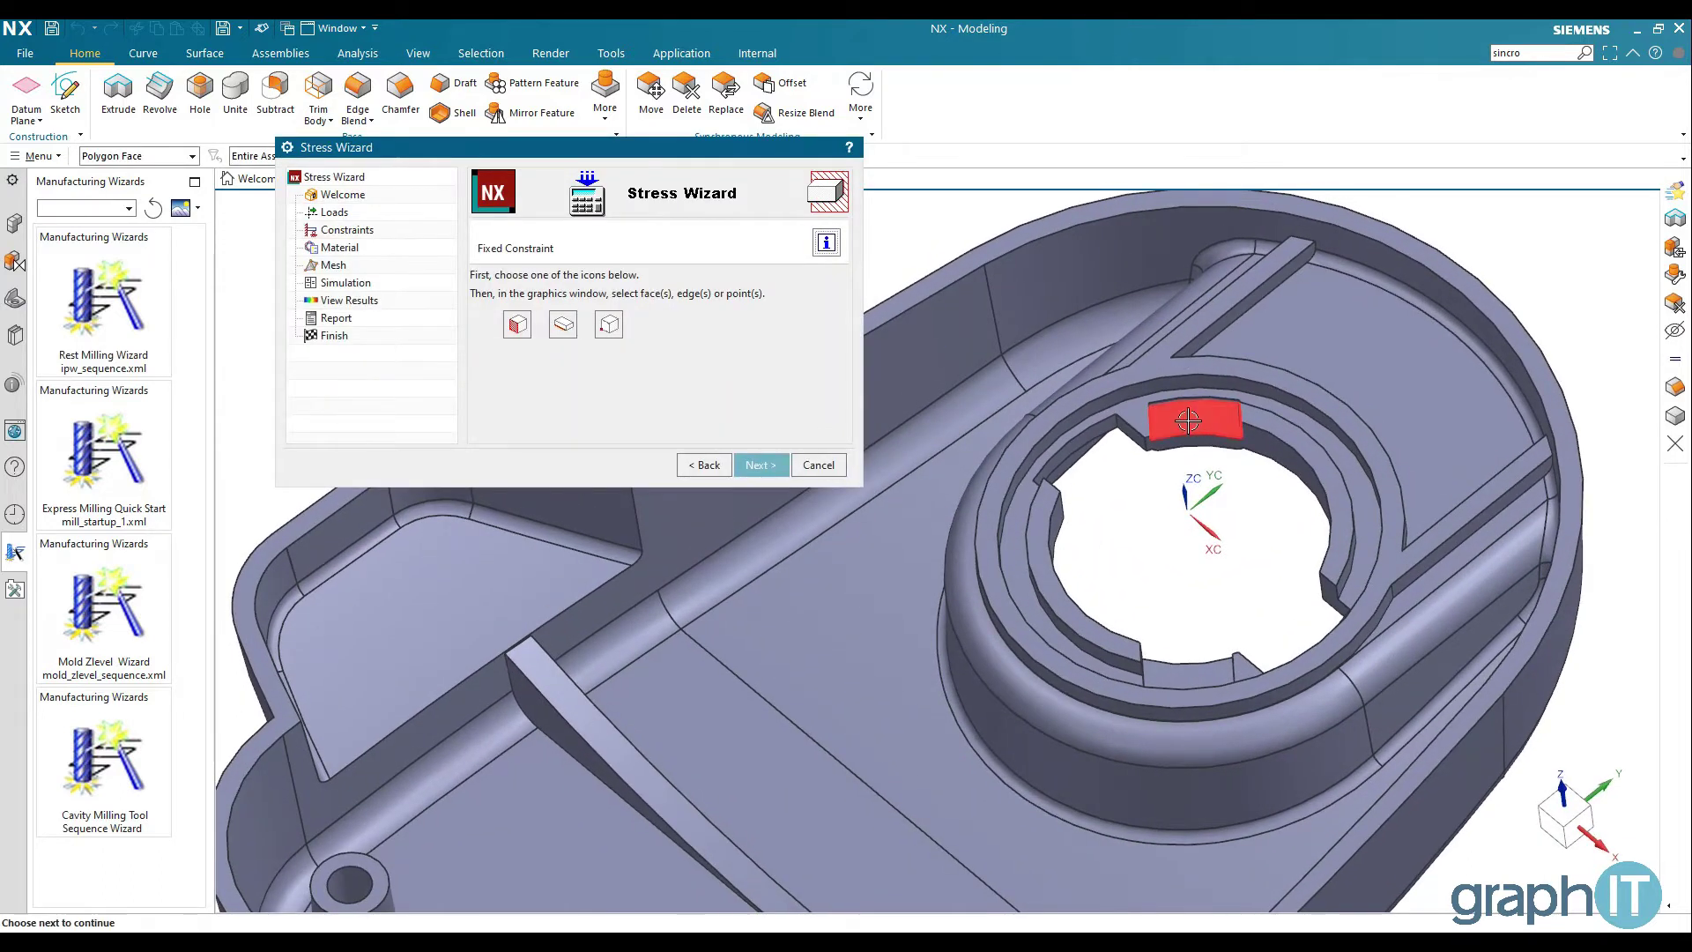
click(1193, 419)
scroll(1191, 678, up, 5)
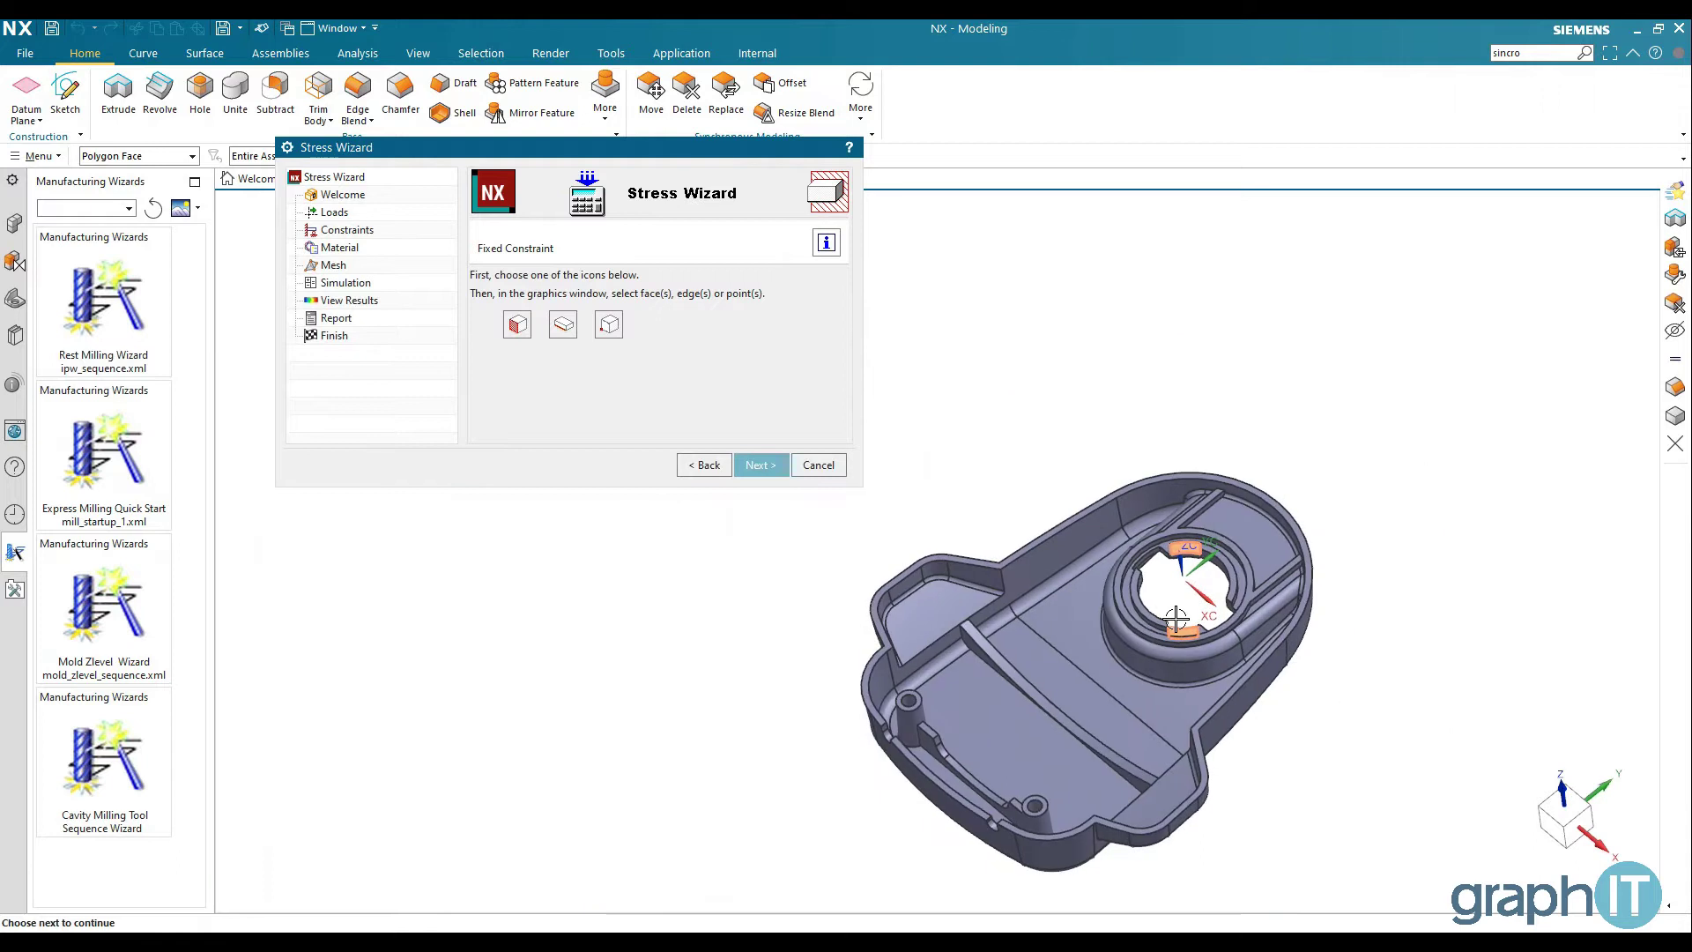
scroll(874, 666, down, 2)
scroll(874, 666, down, 5)
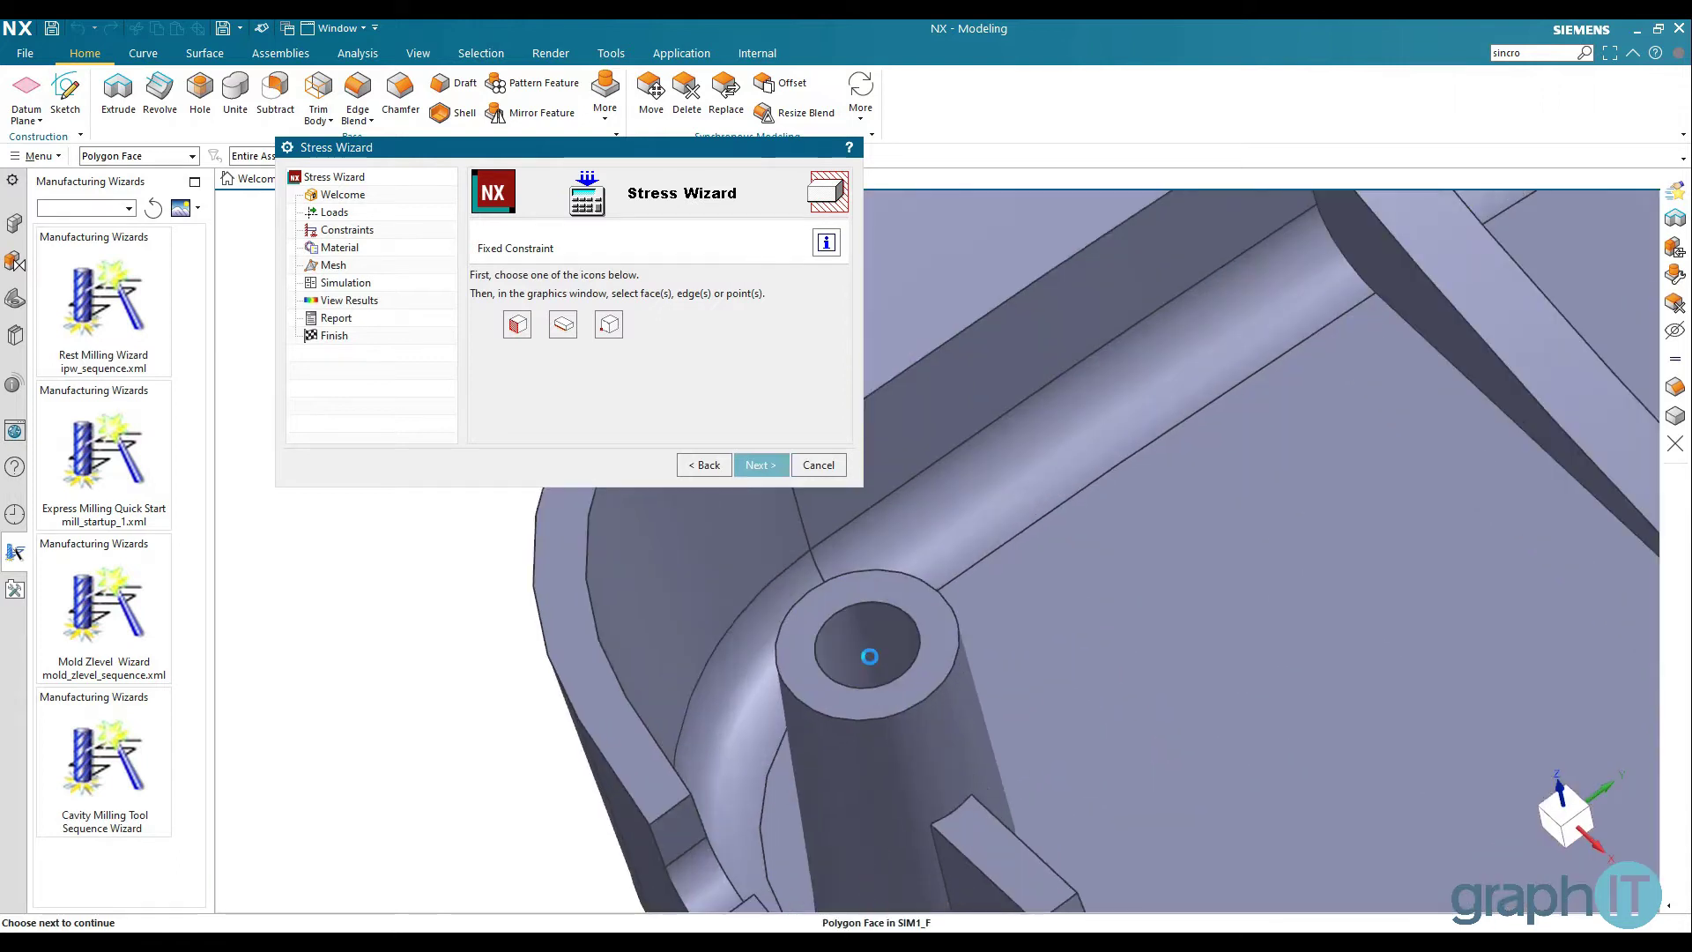
click(874, 665)
scroll(873, 663, up, 4)
scroll(964, 743, down, 4)
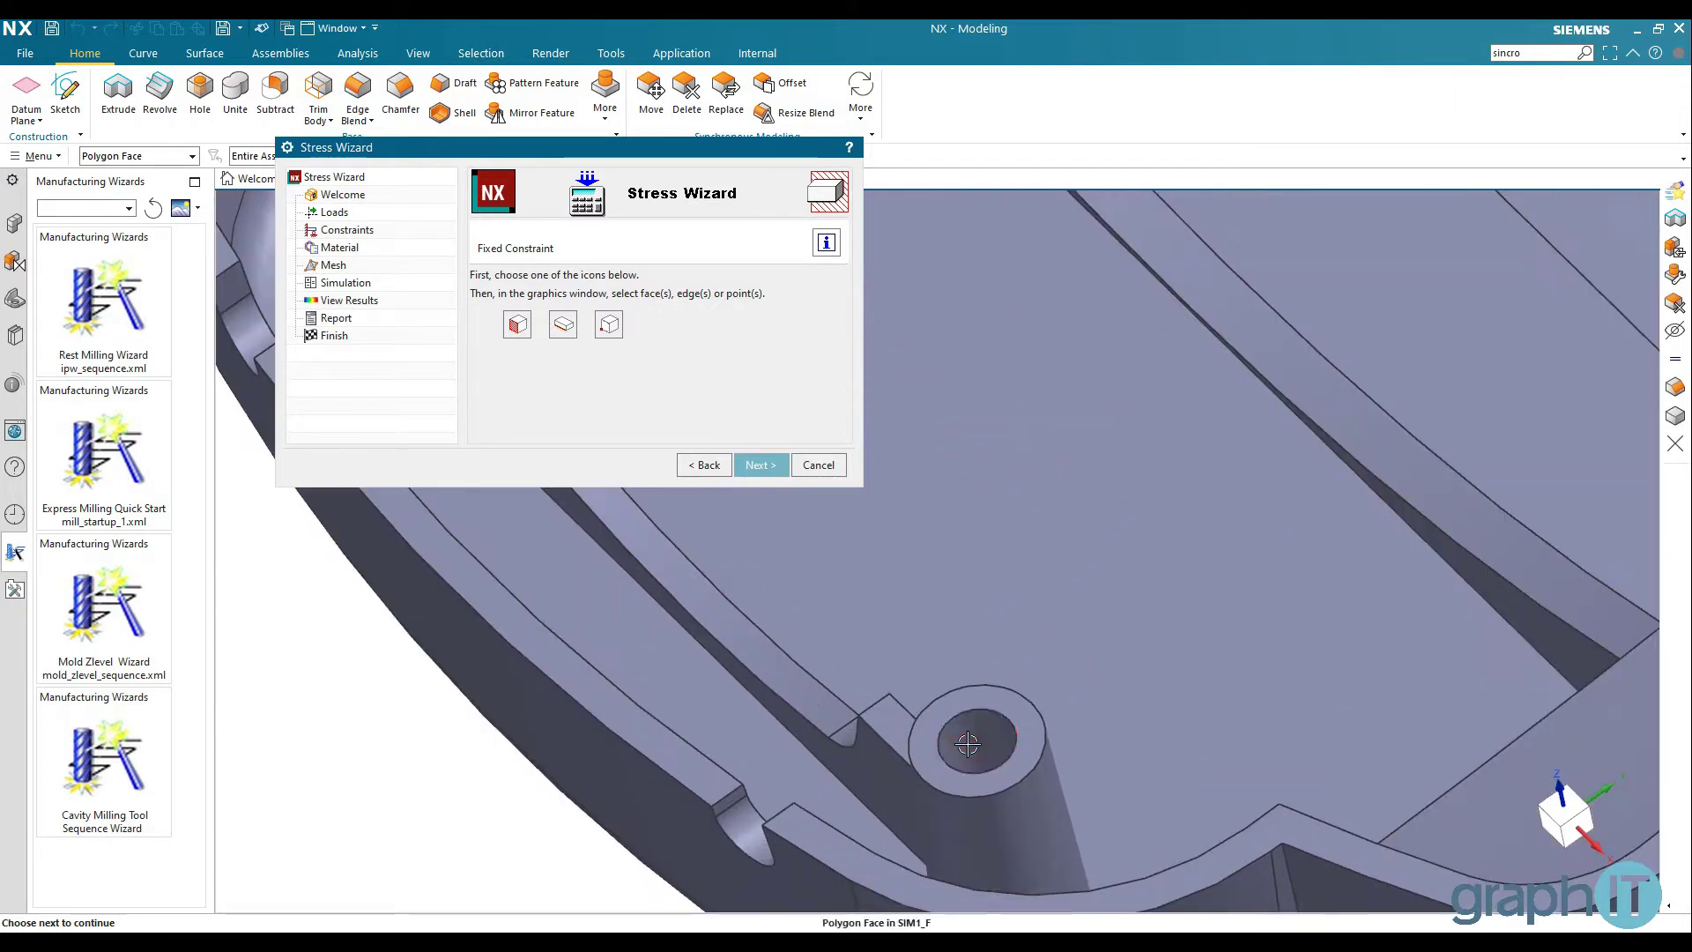
click(964, 743)
scroll(963, 743, up, 2)
click(748, 465)
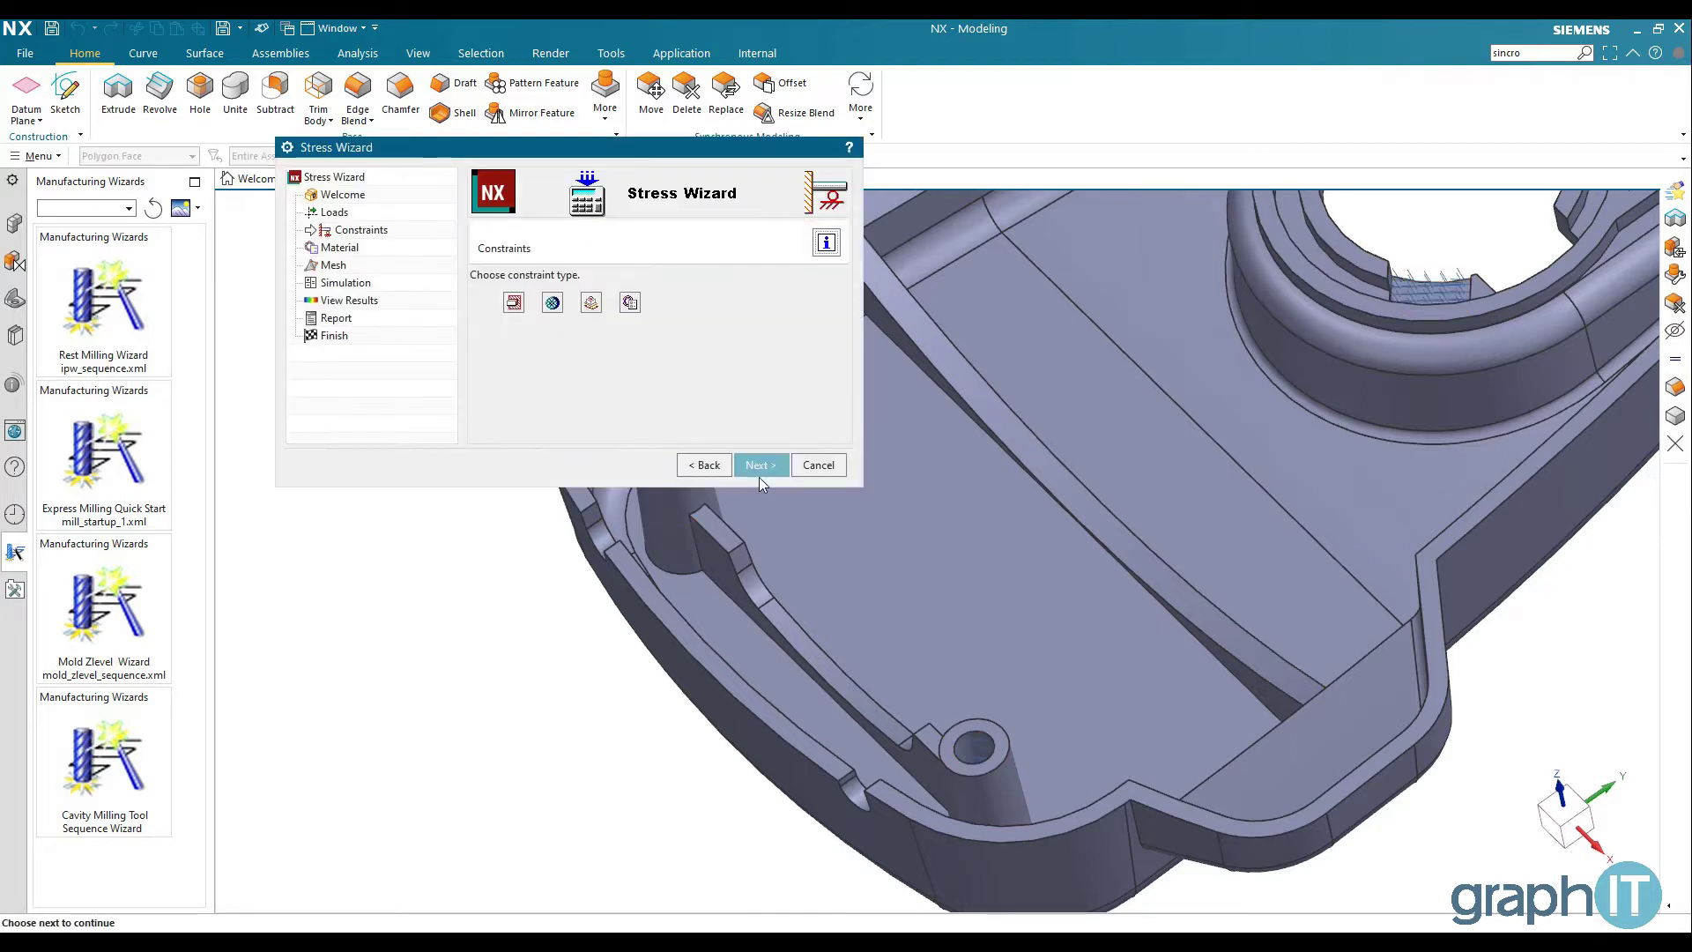
click(758, 474)
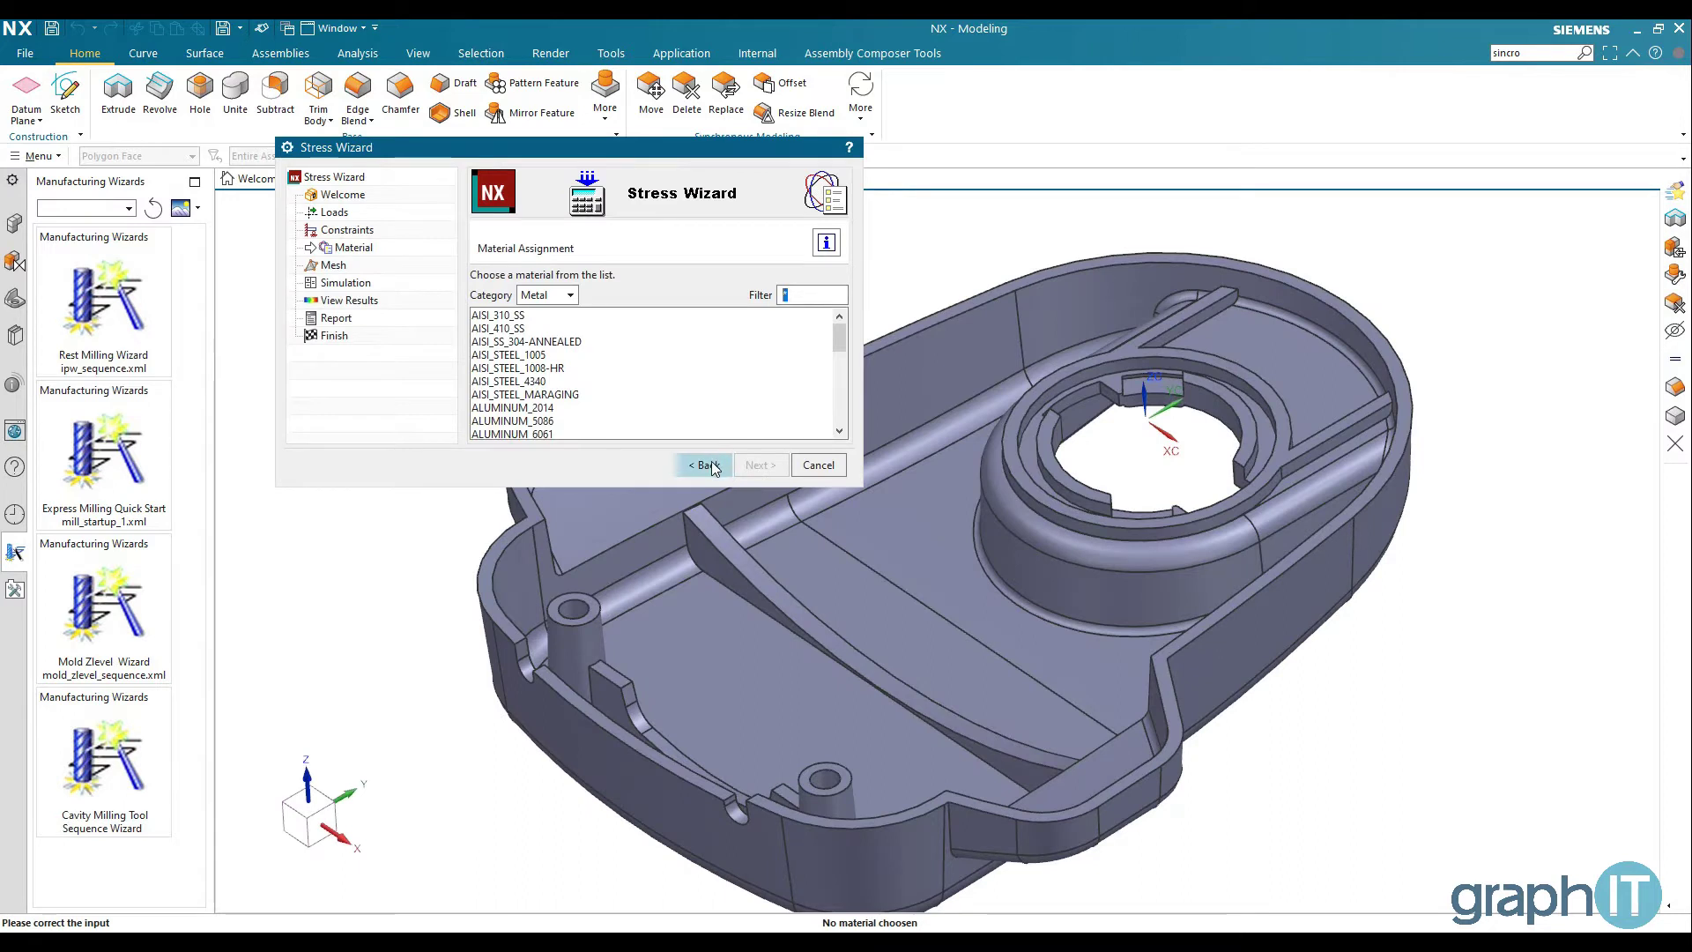
- Apply a 0.07 MPa pressure to the large floor, strip and lower floor faces
click(324, 214)
click(591, 304)
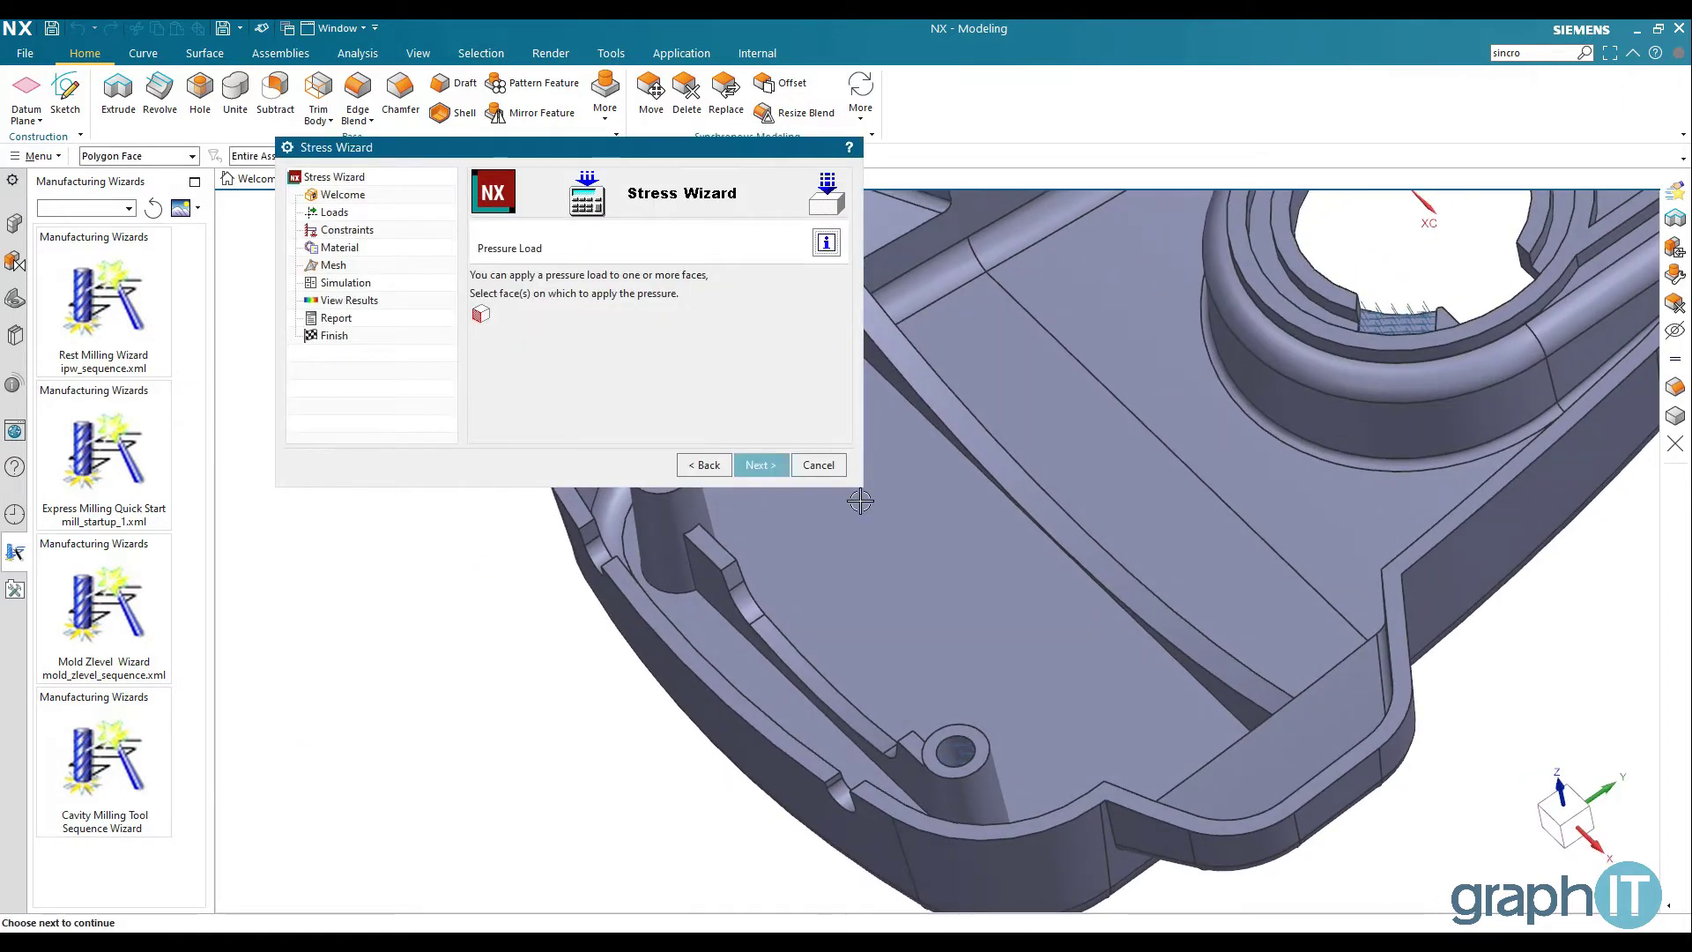
click(1108, 401)
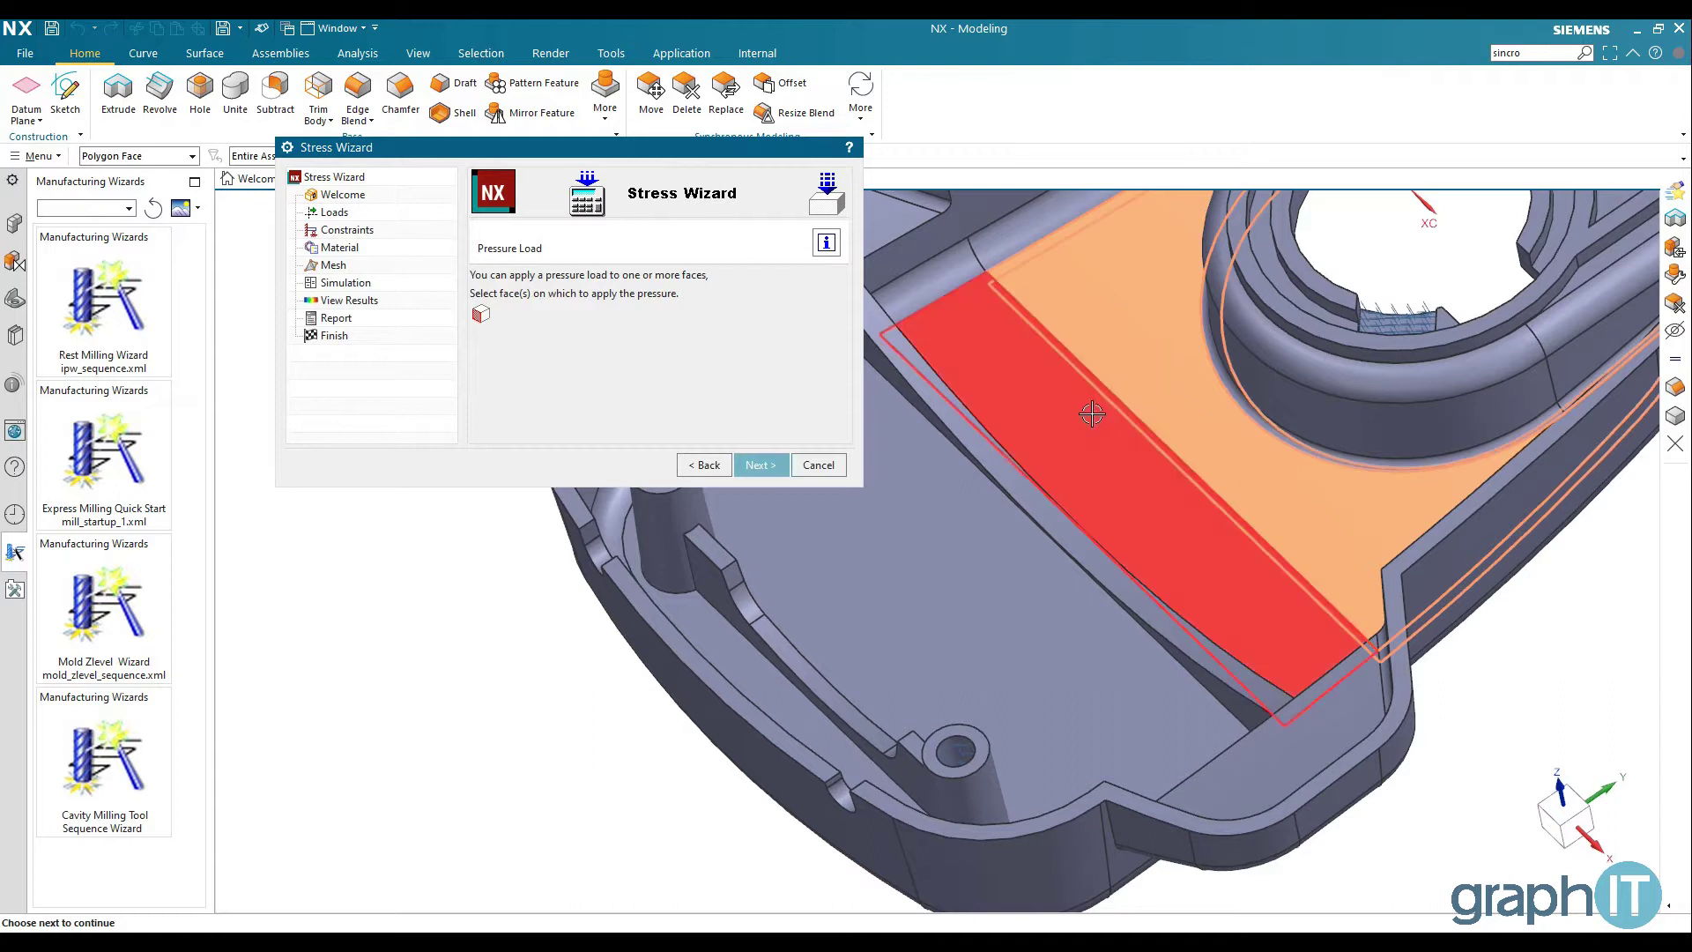
click(1105, 395)
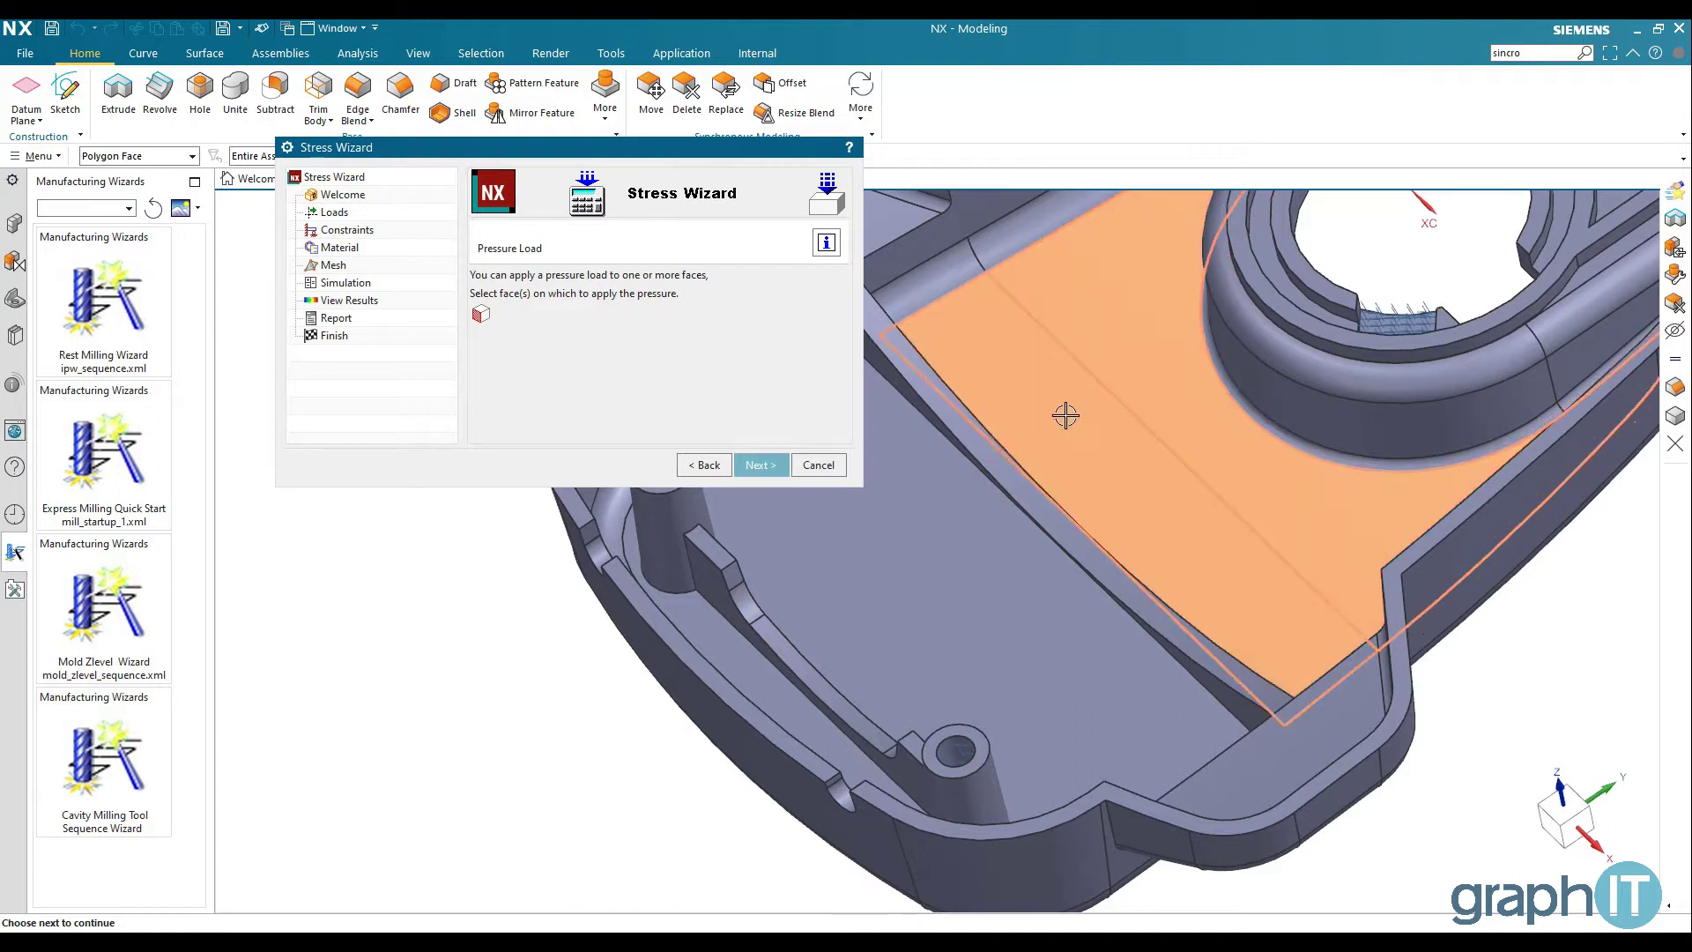
click(930, 521)
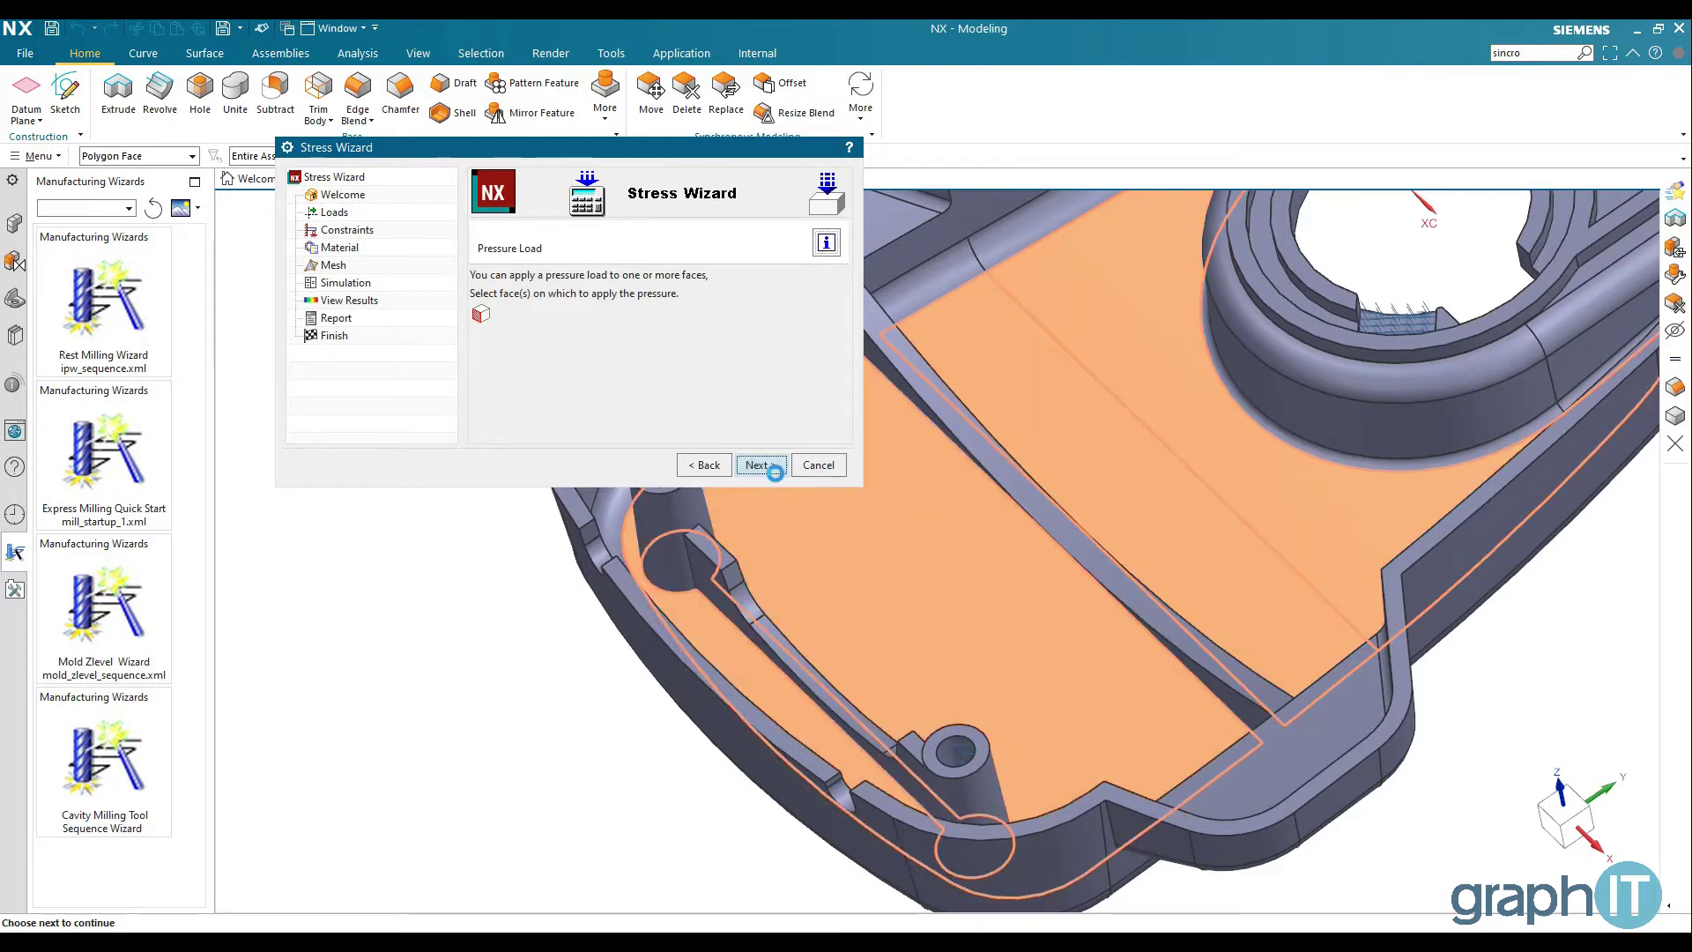
click(767, 467)
text(0.07)
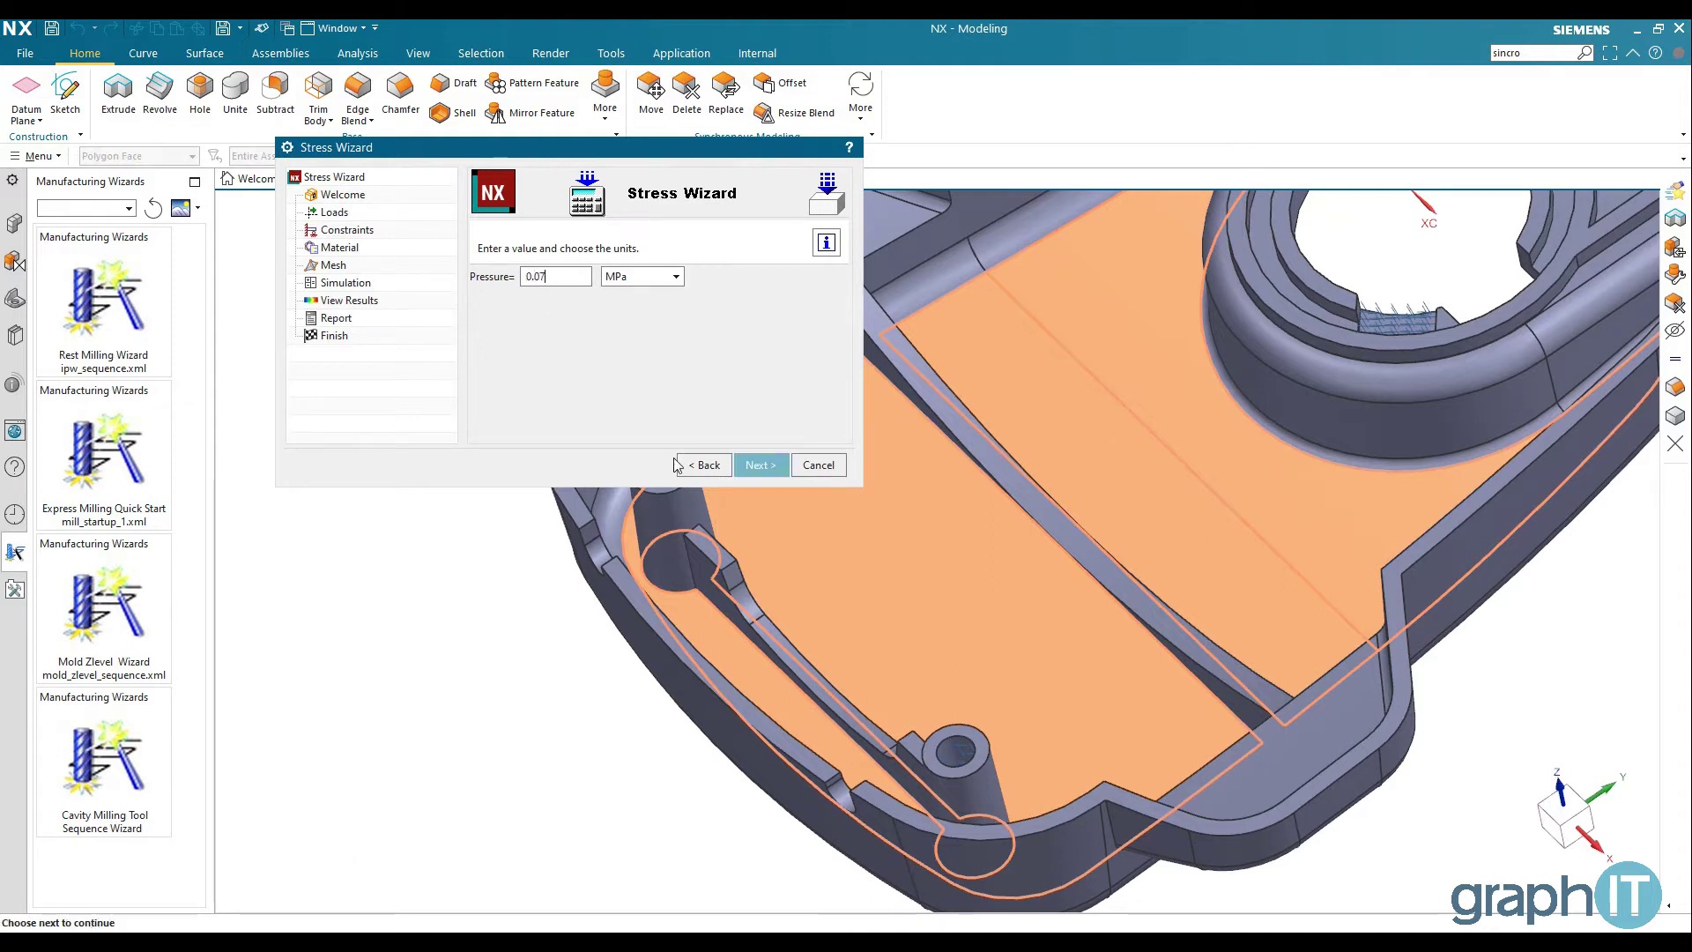
click(741, 468)
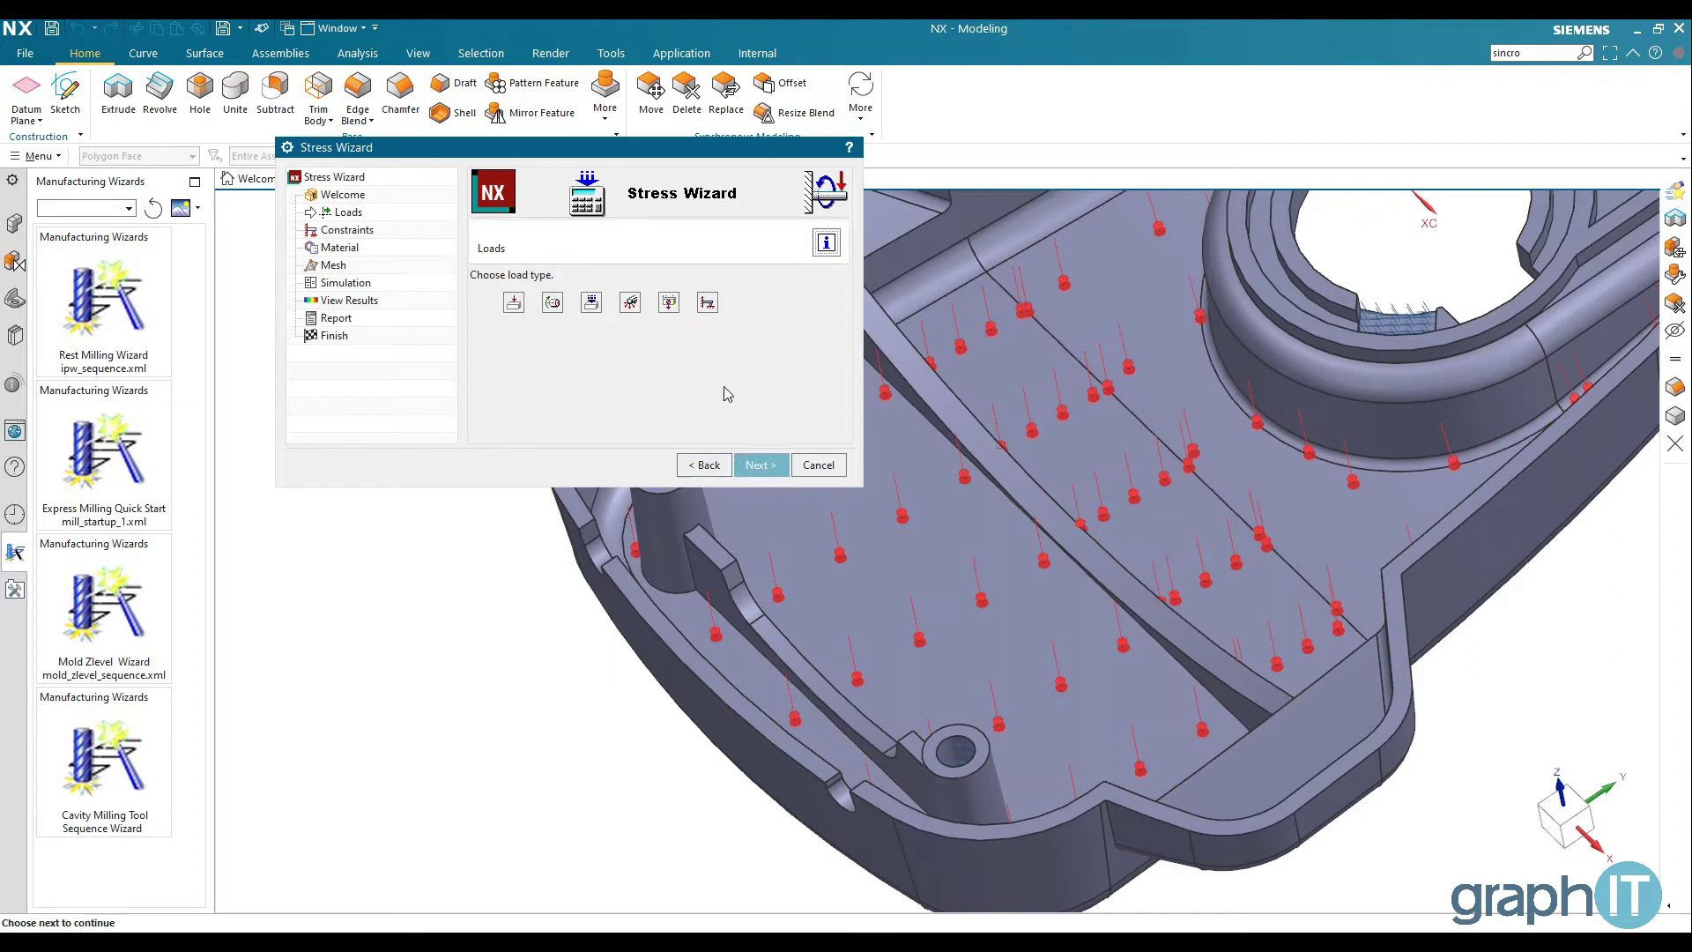
click(754, 459)
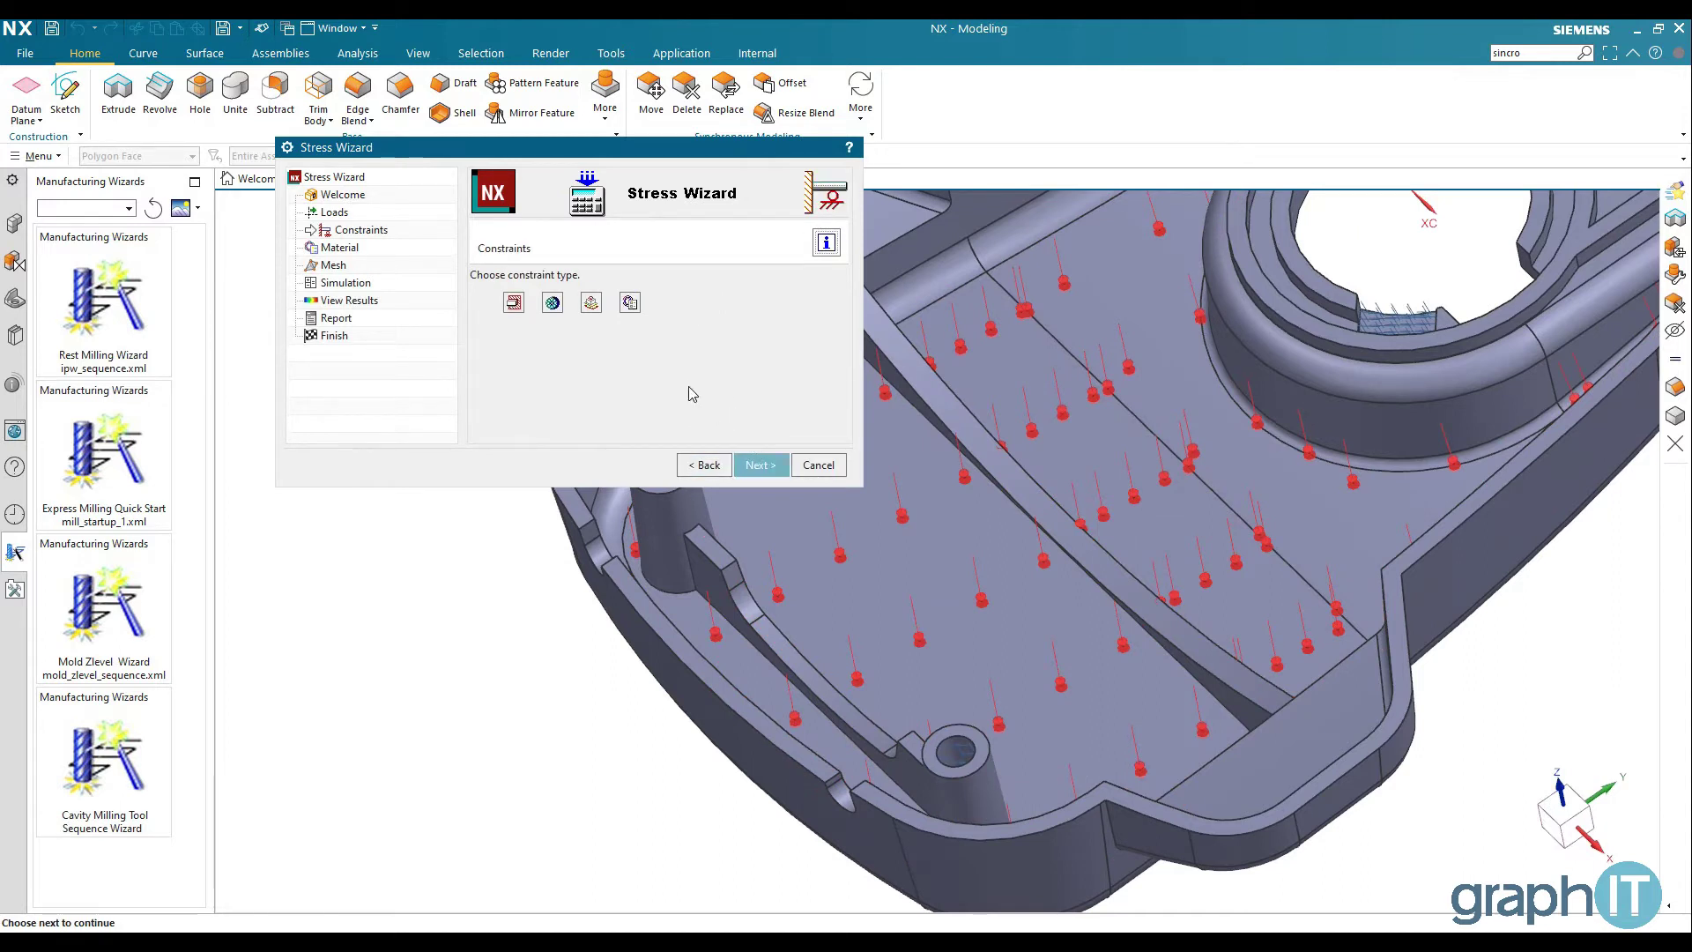
- Assign ABS-GF plastic to the cover and mesh it with element size 4
click(754, 465)
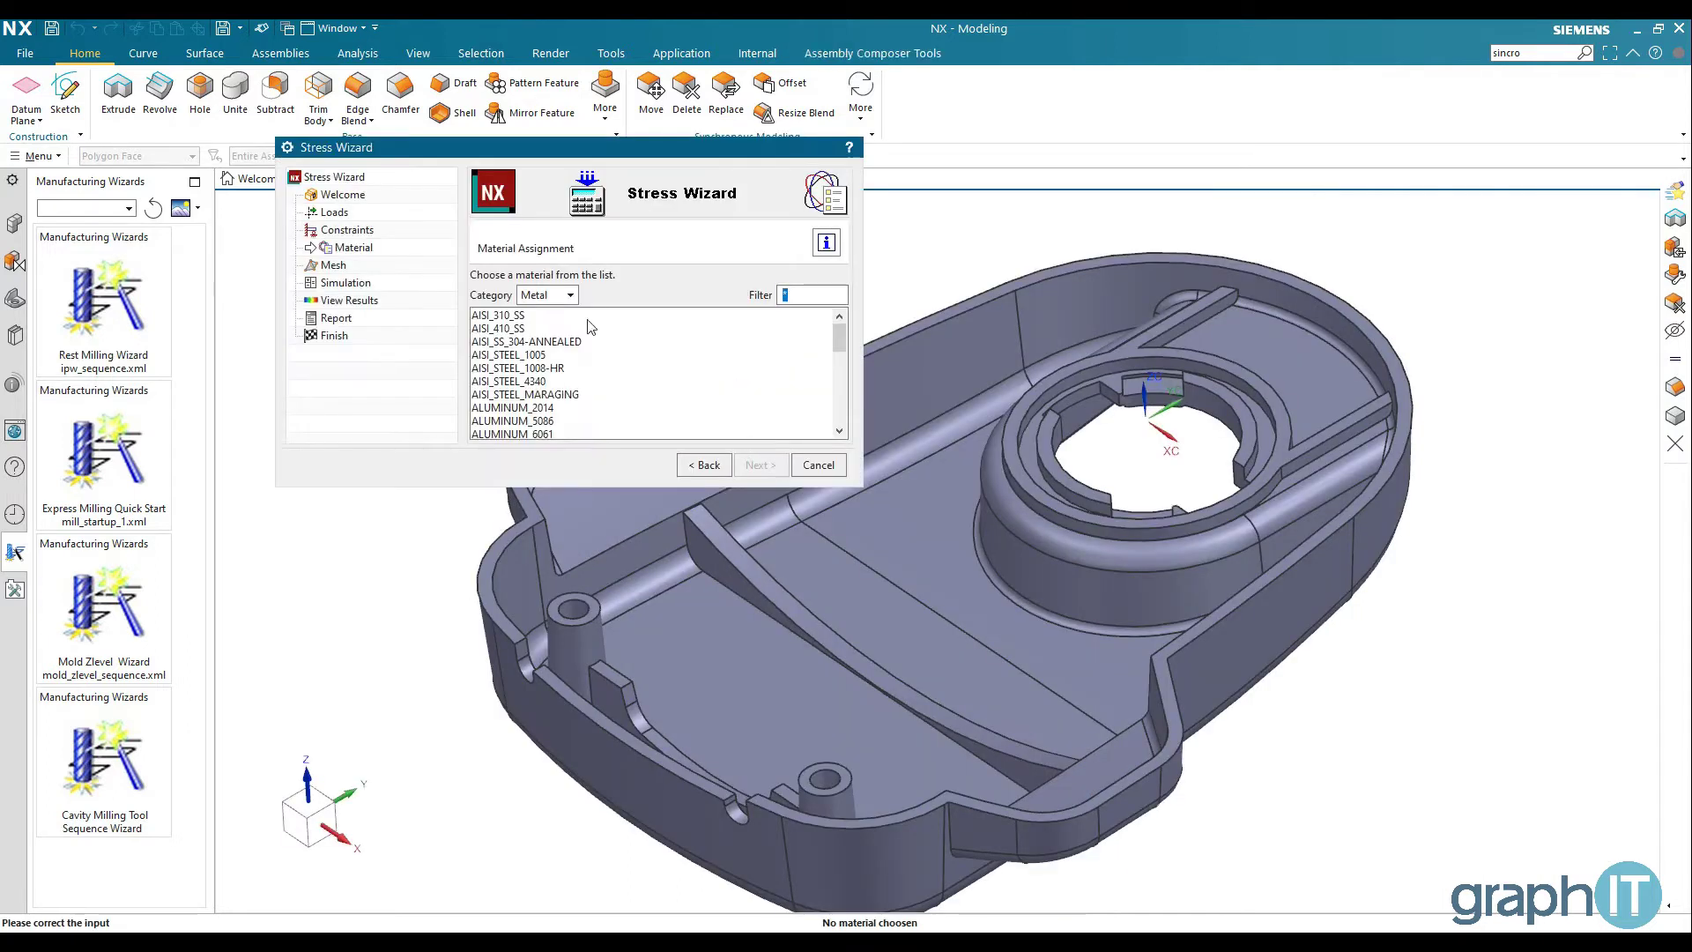
click(547, 295)
click(547, 333)
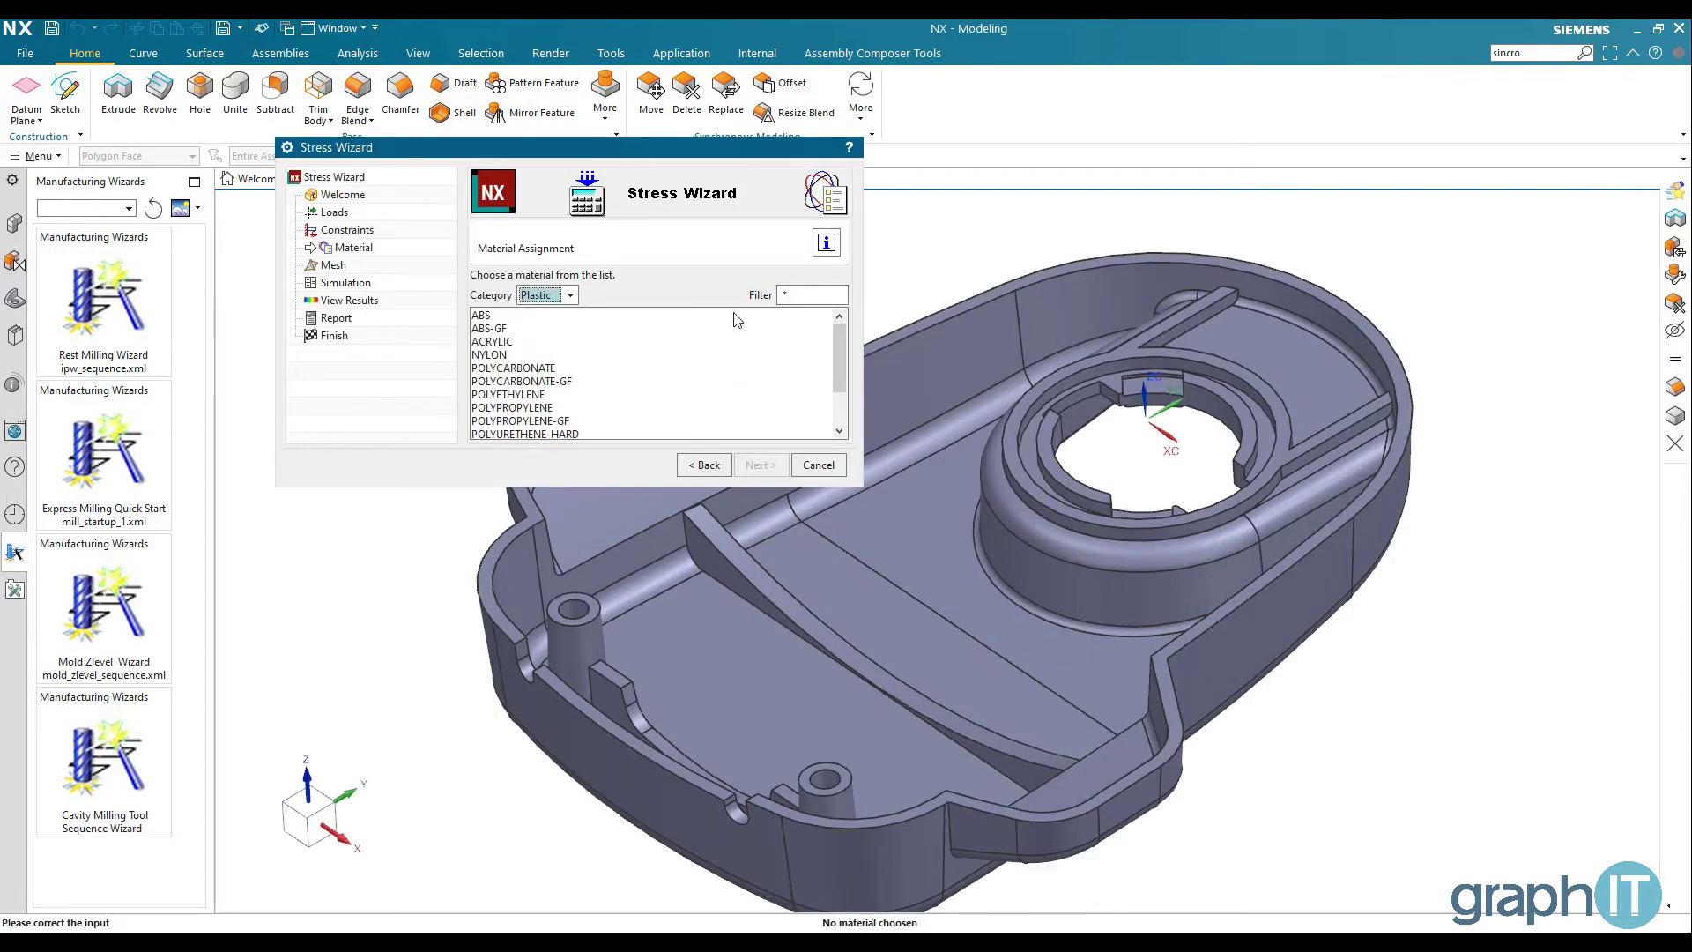
click(488, 331)
click(755, 464)
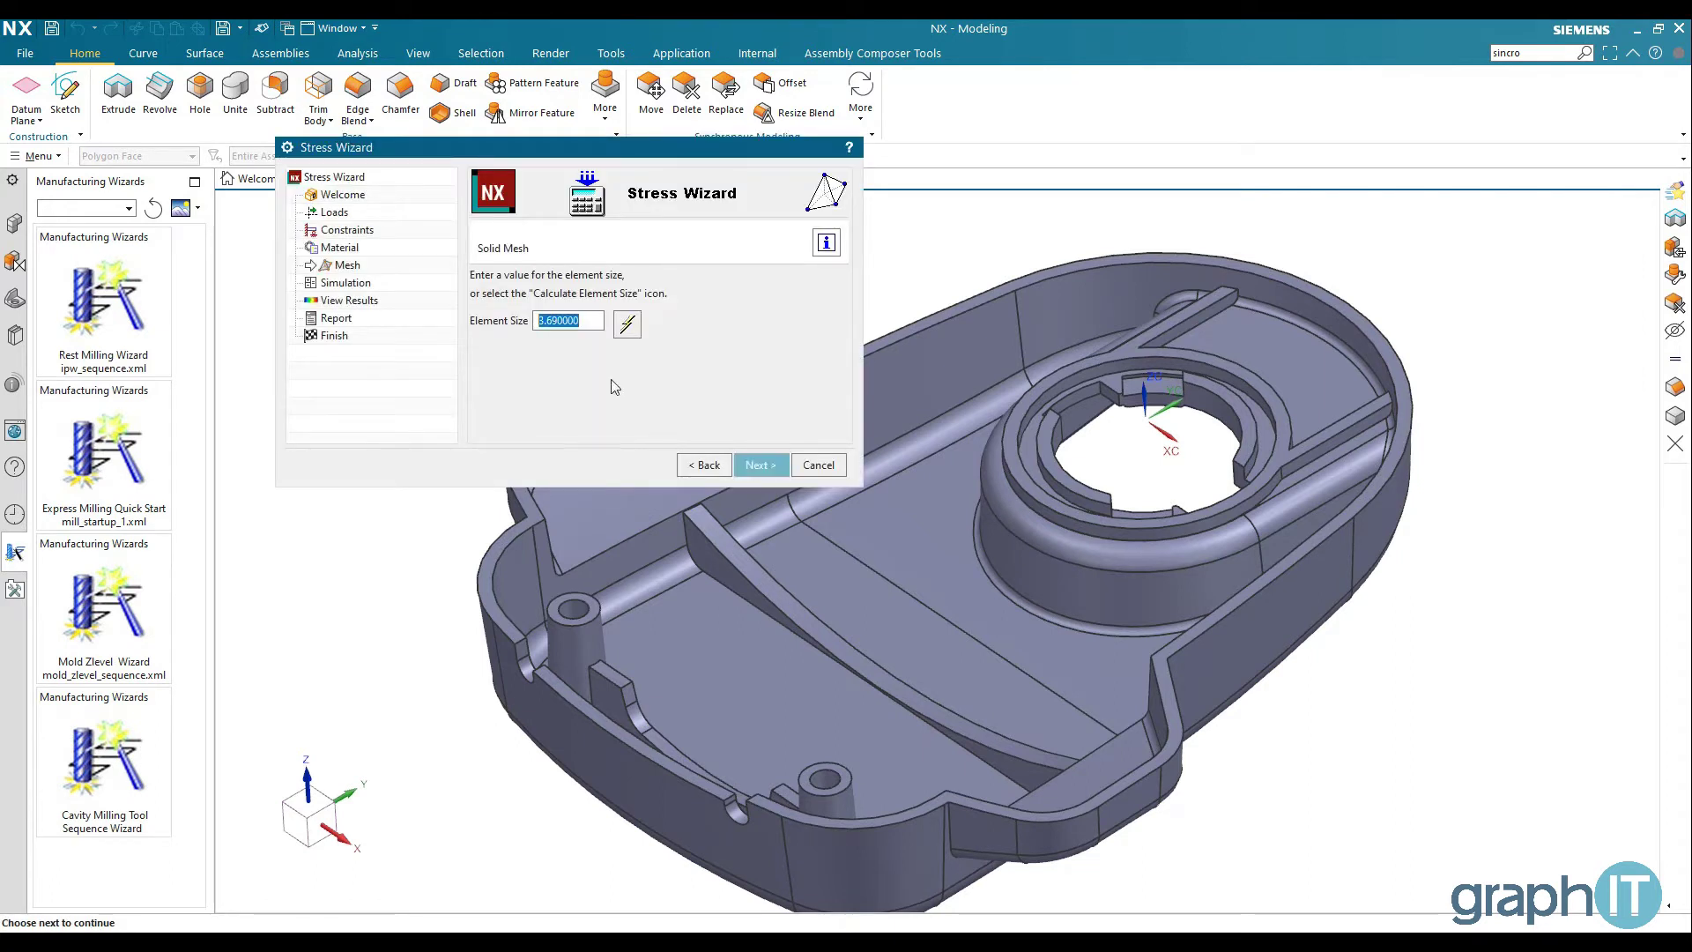
text(4)
click(761, 465)
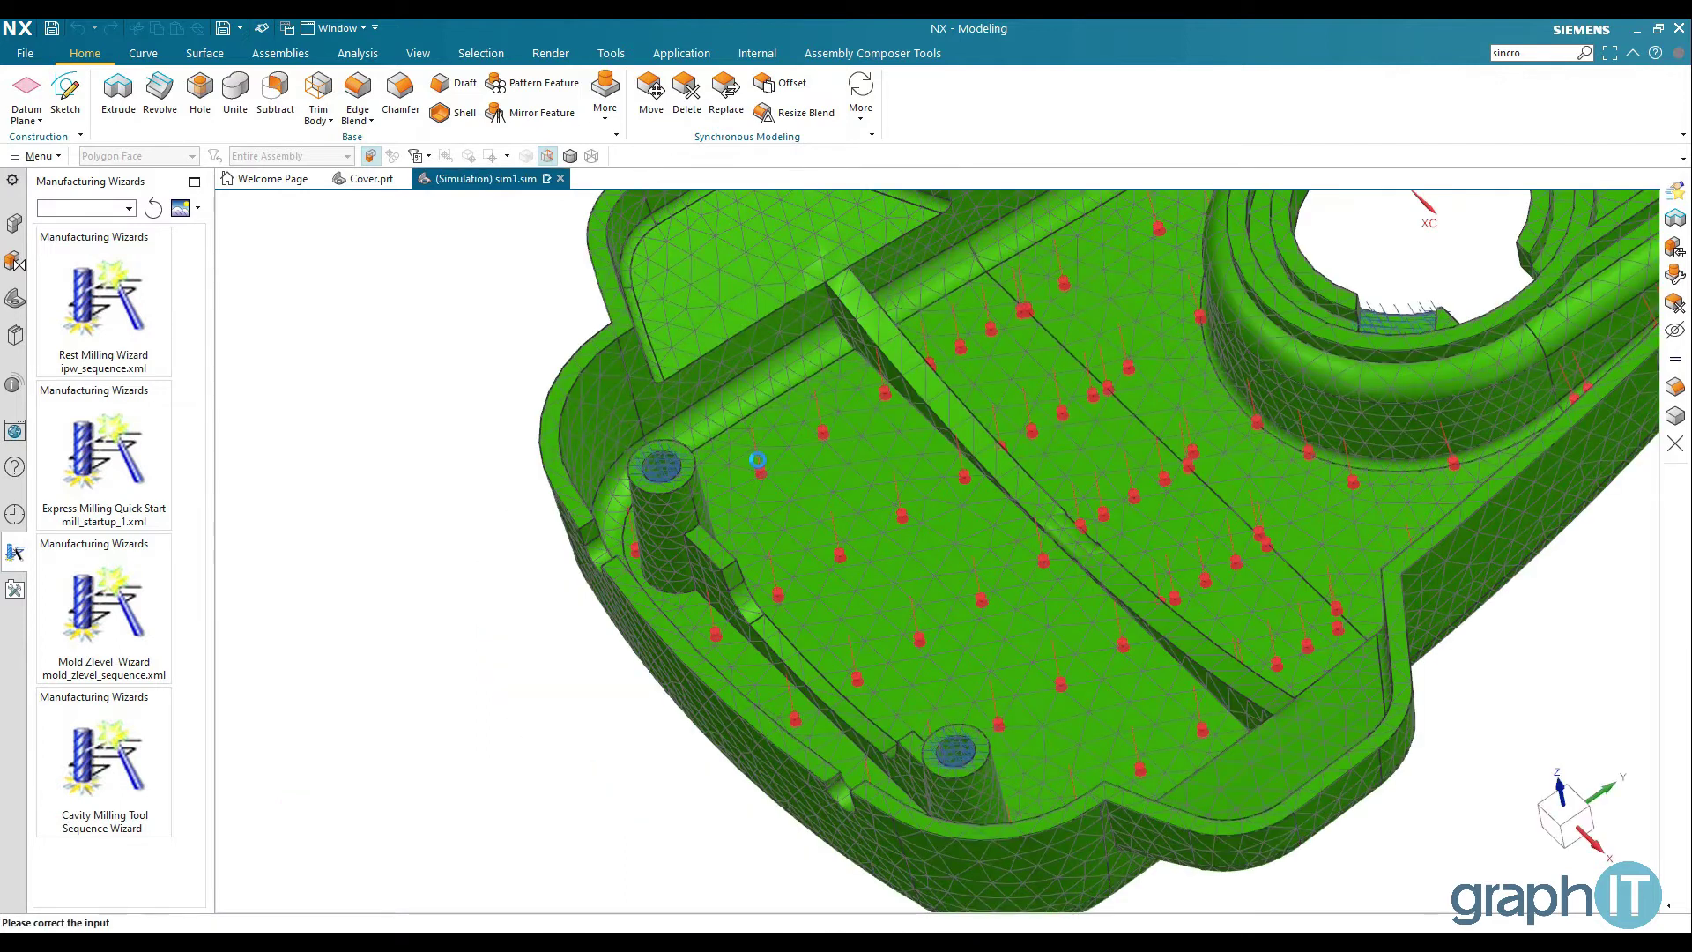
- Run the Nastran stress solve of the cover and decline reviewing the results
click(494, 310)
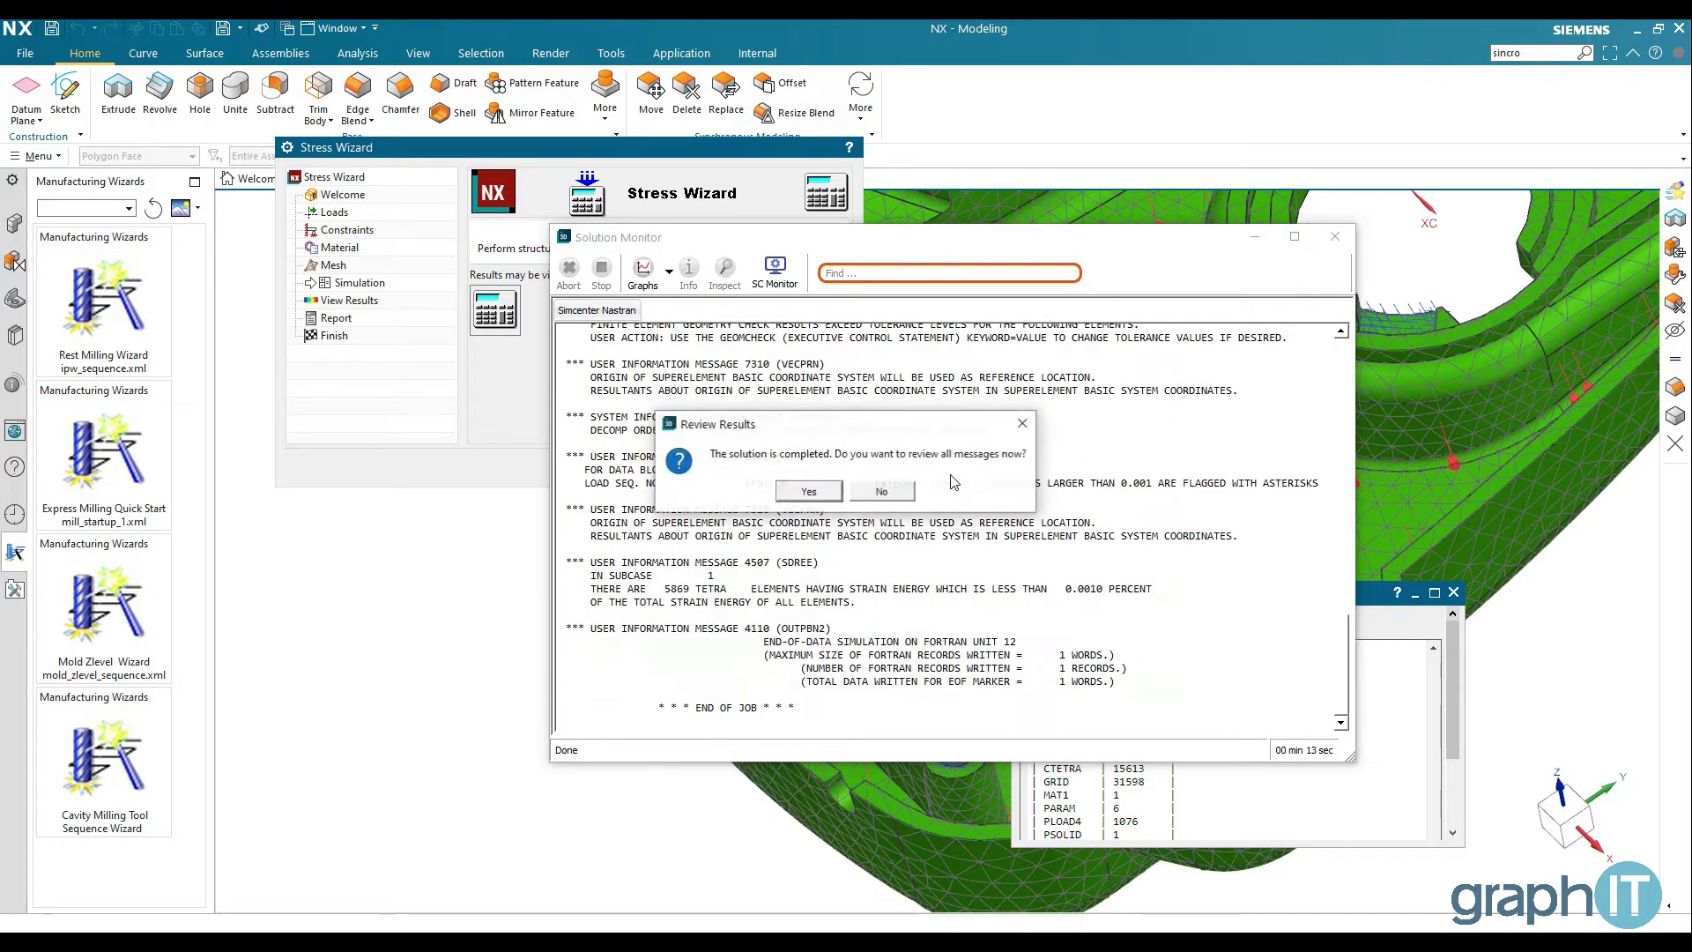
click(901, 494)
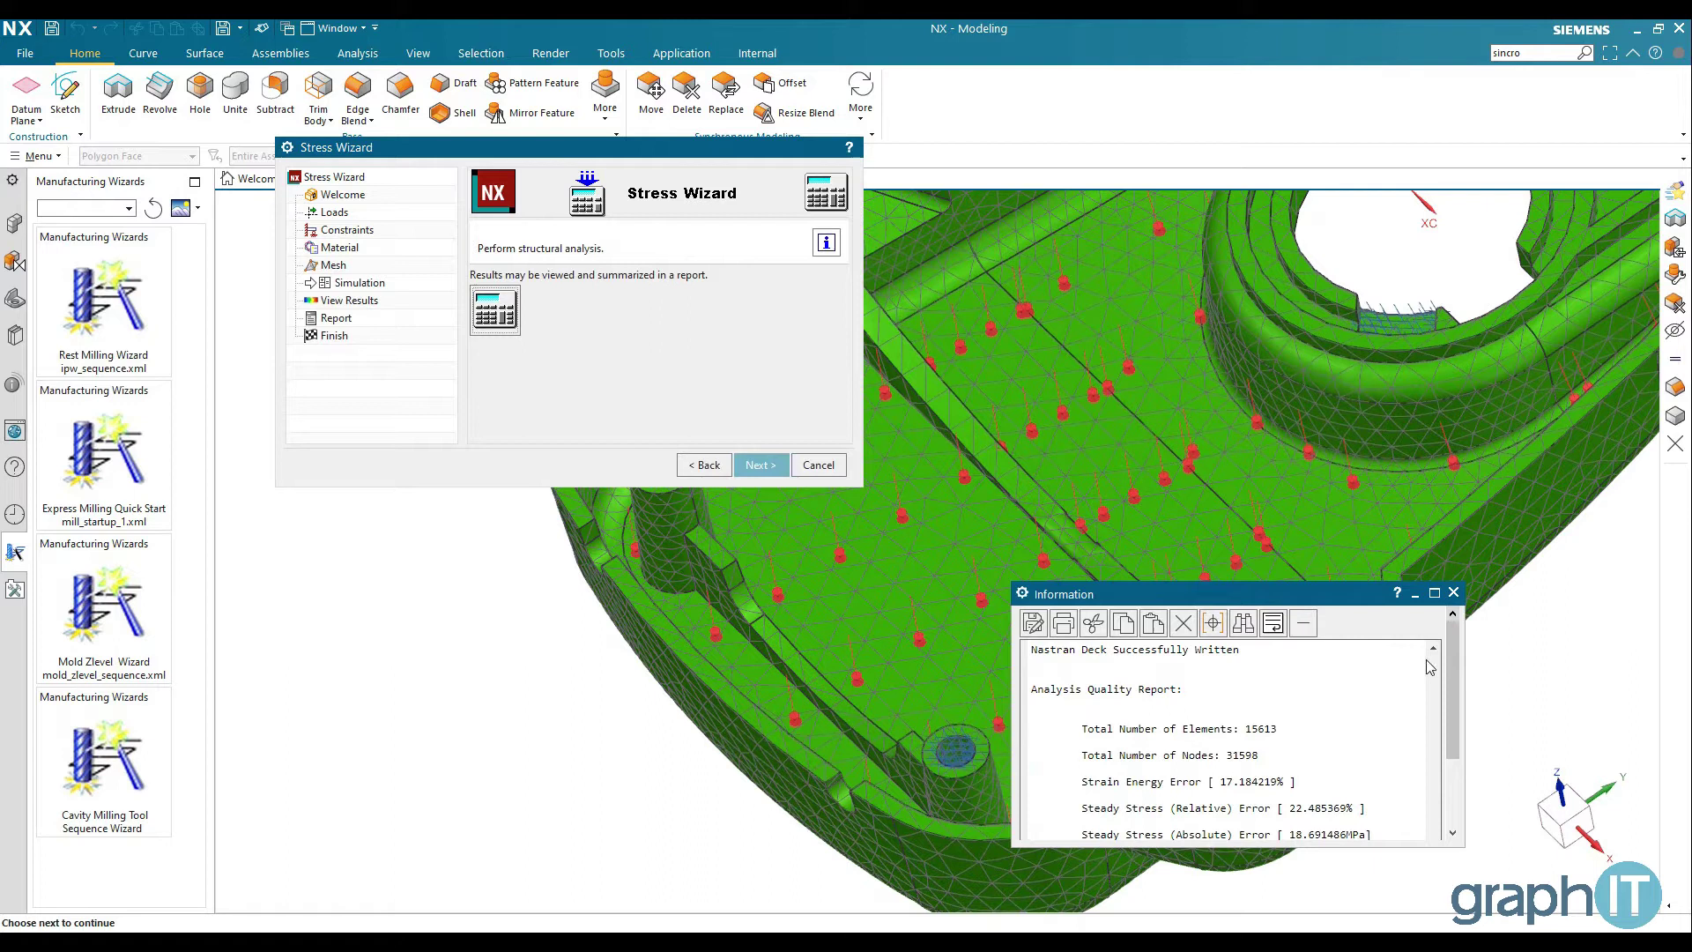
- Close the quality report, save the simulation as sim1.sim, and finish the Stress Wizard
click(1455, 592)
click(767, 467)
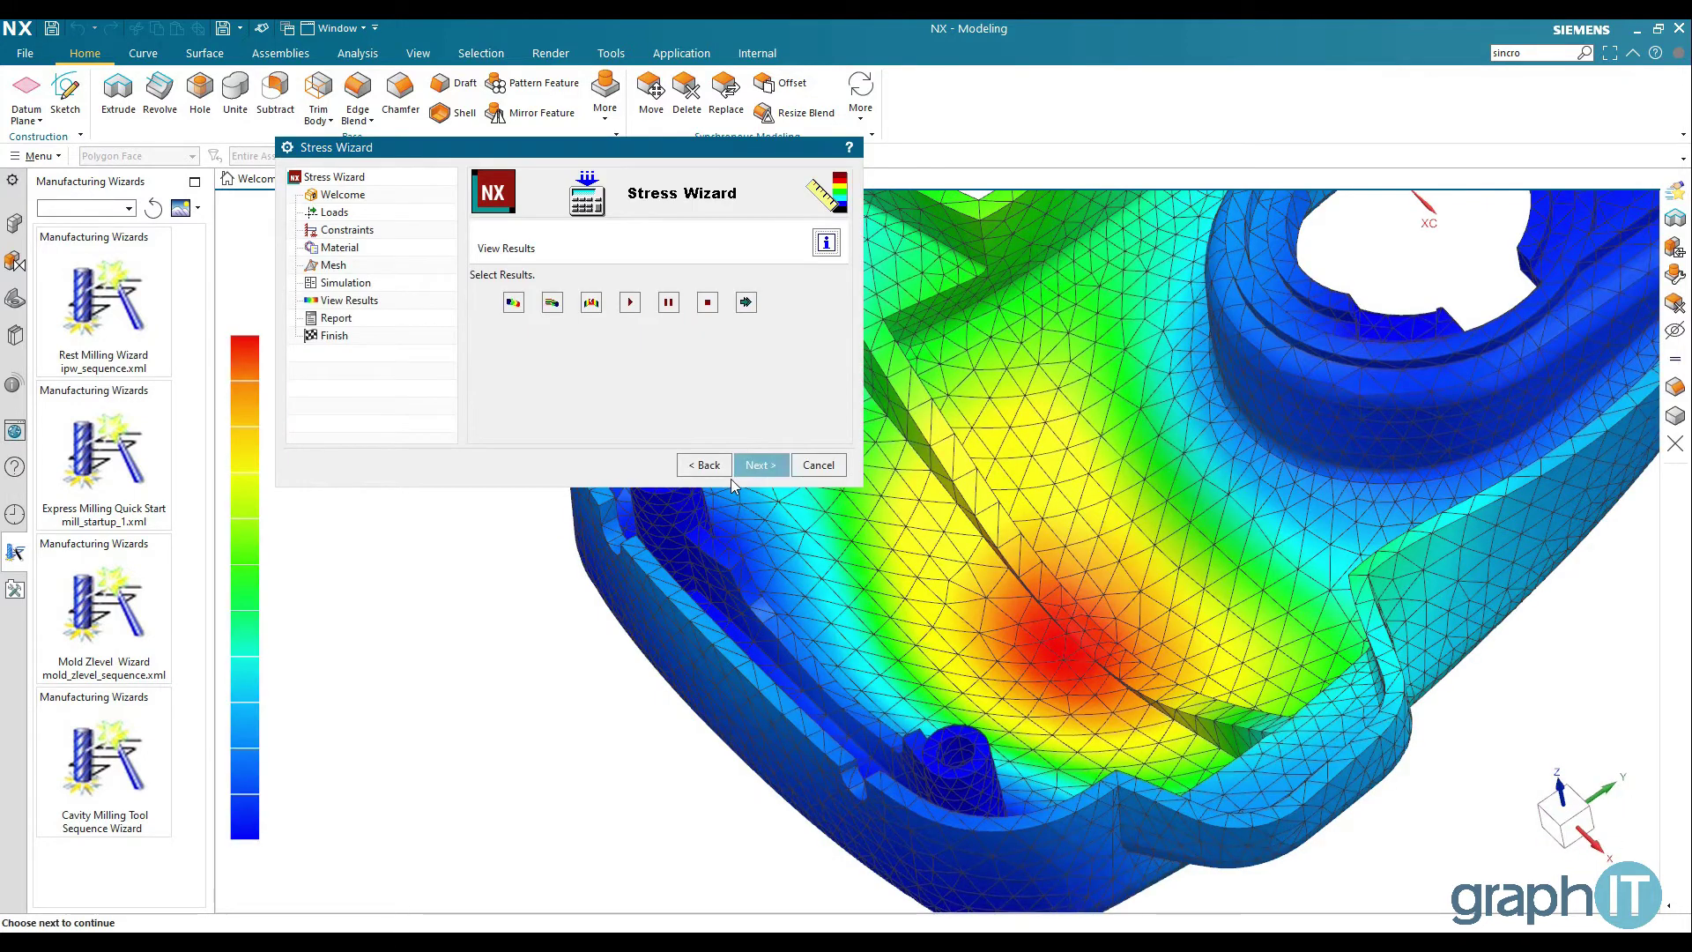
click(746, 303)
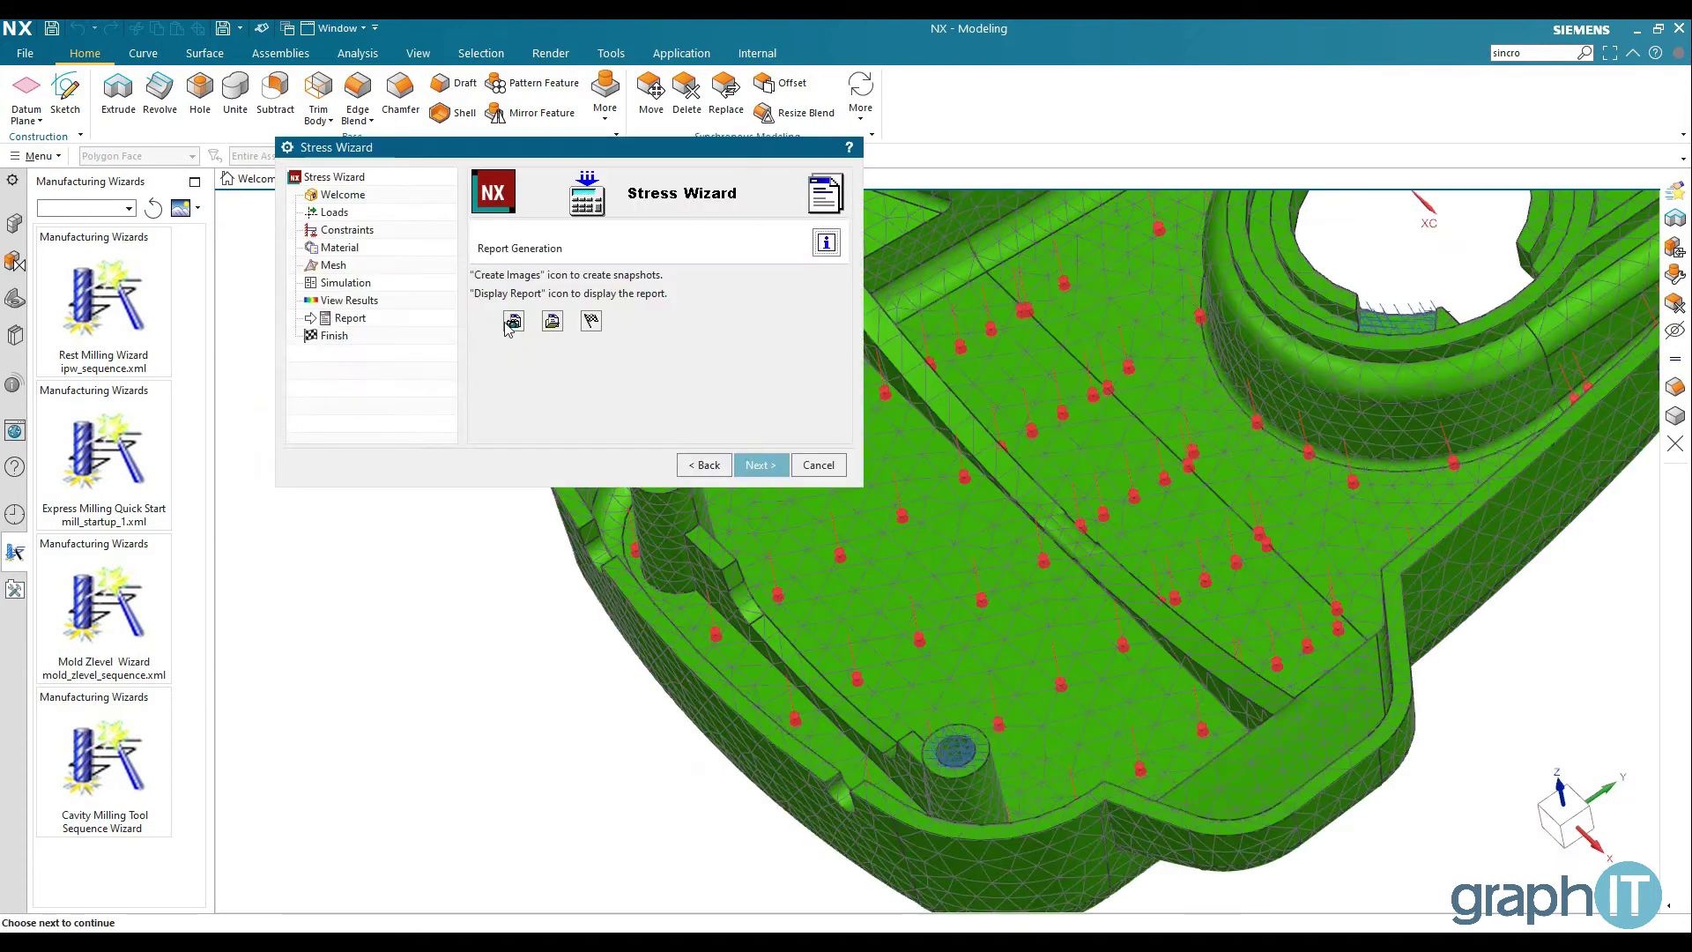
click(591, 321)
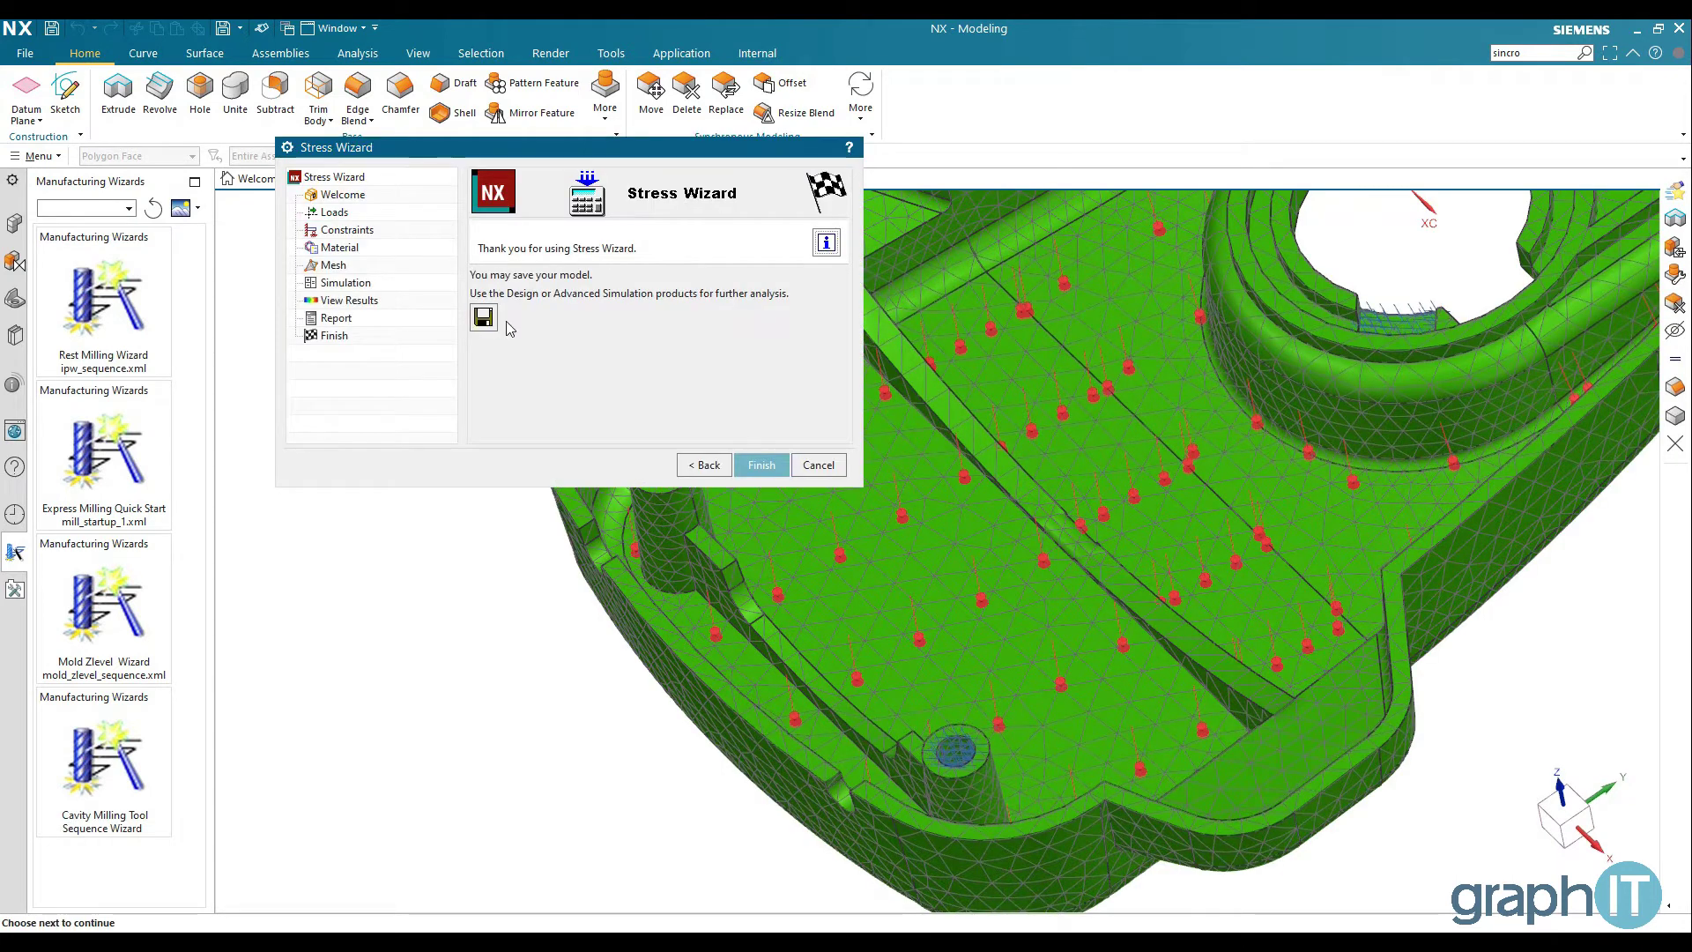
click(484, 318)
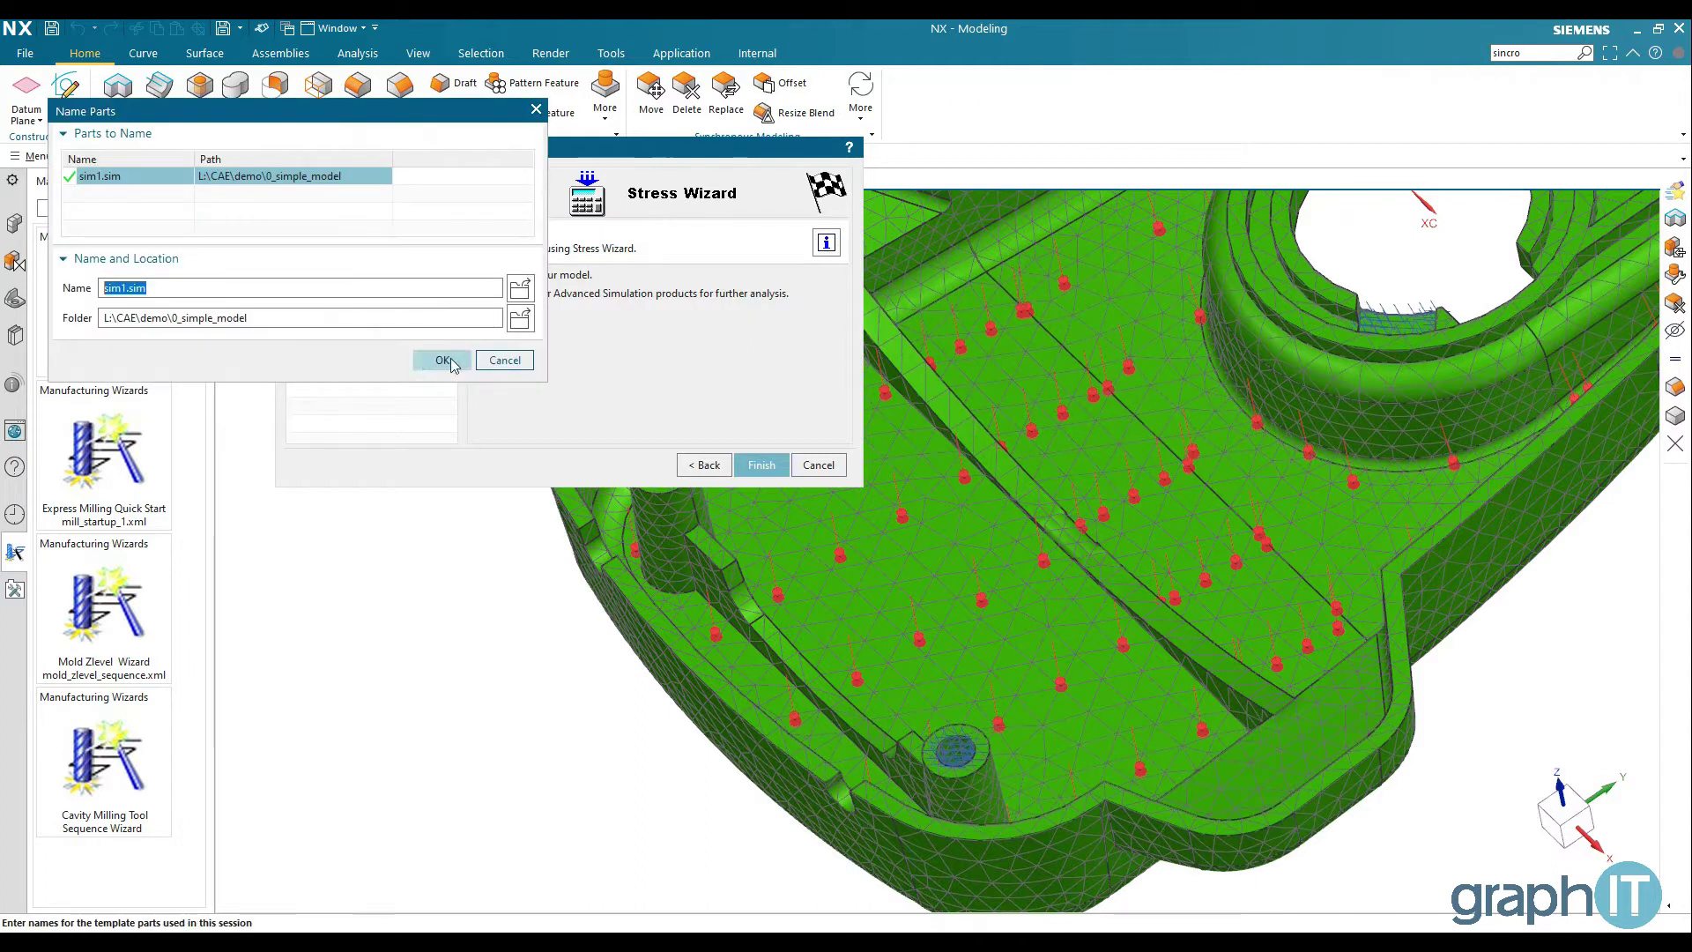
click(450, 359)
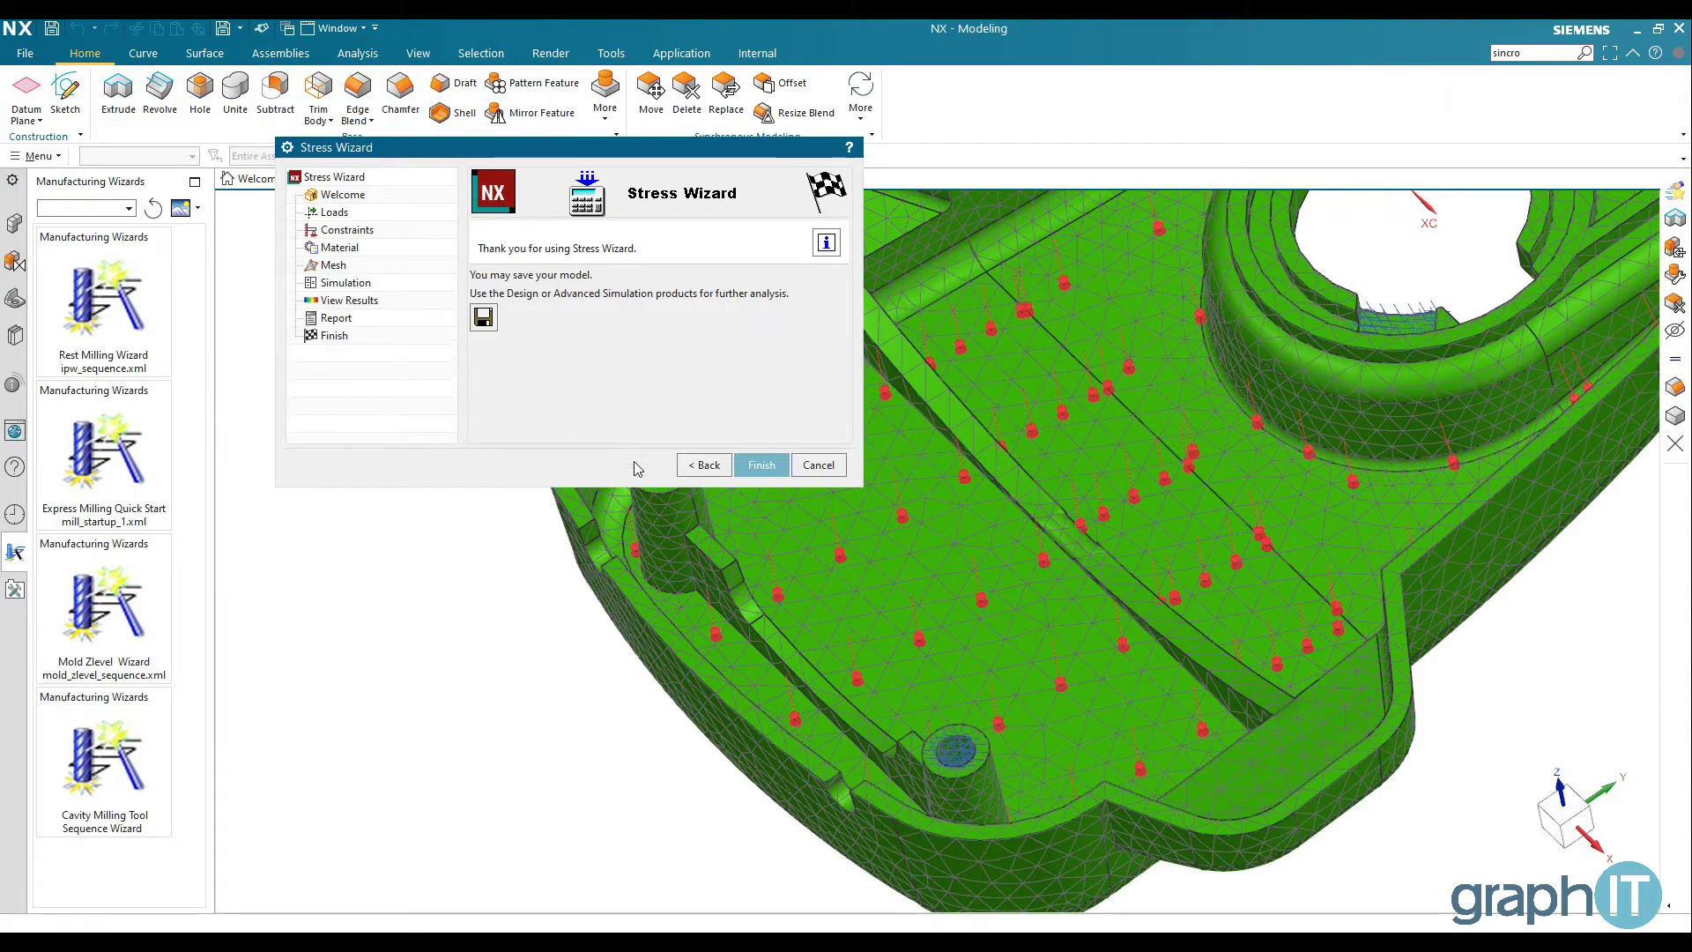
click(742, 467)
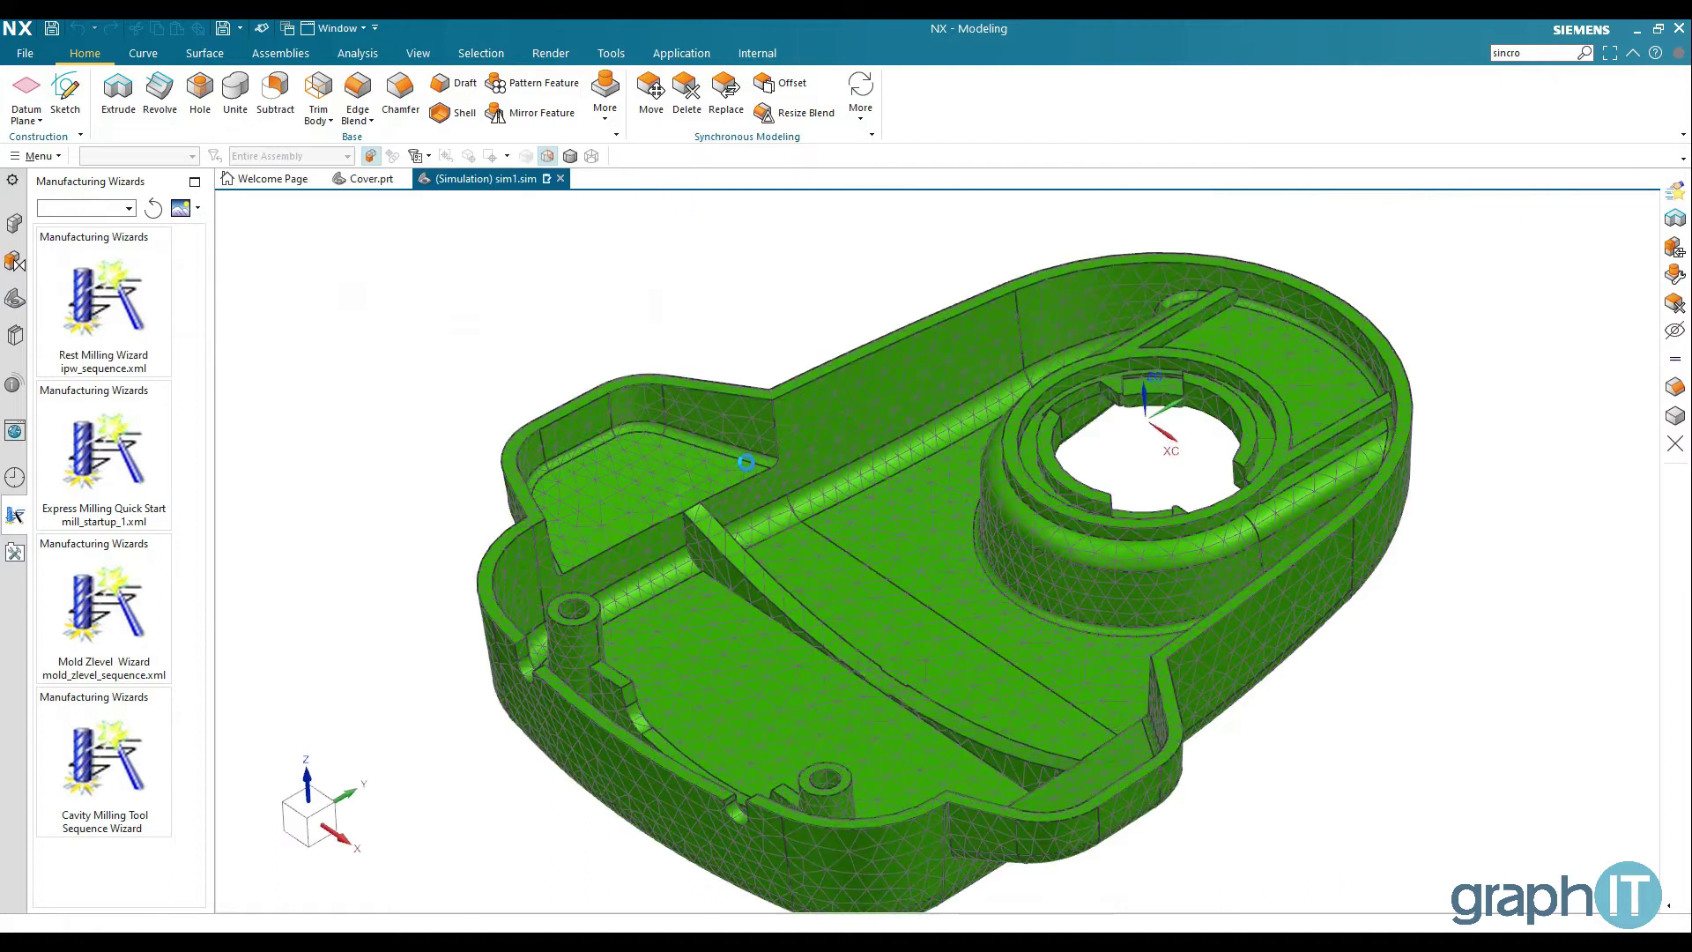
- Switch to the sim1.sim window and inspect the Stress Solution's pressure load
click(337, 28)
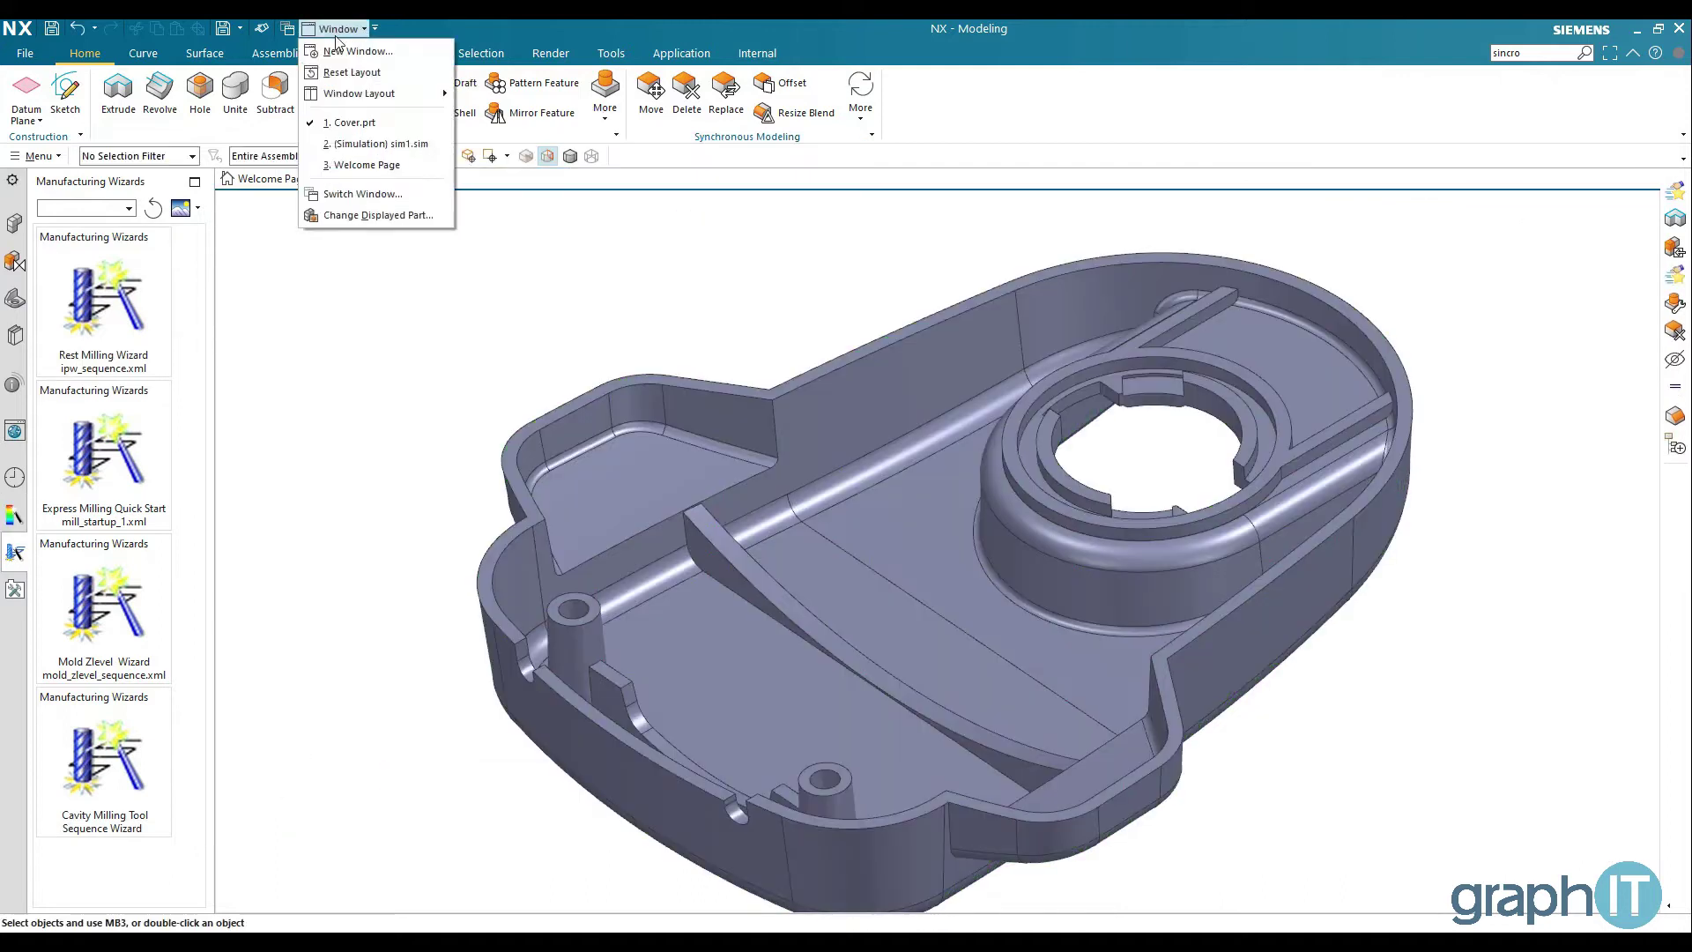
click(354, 140)
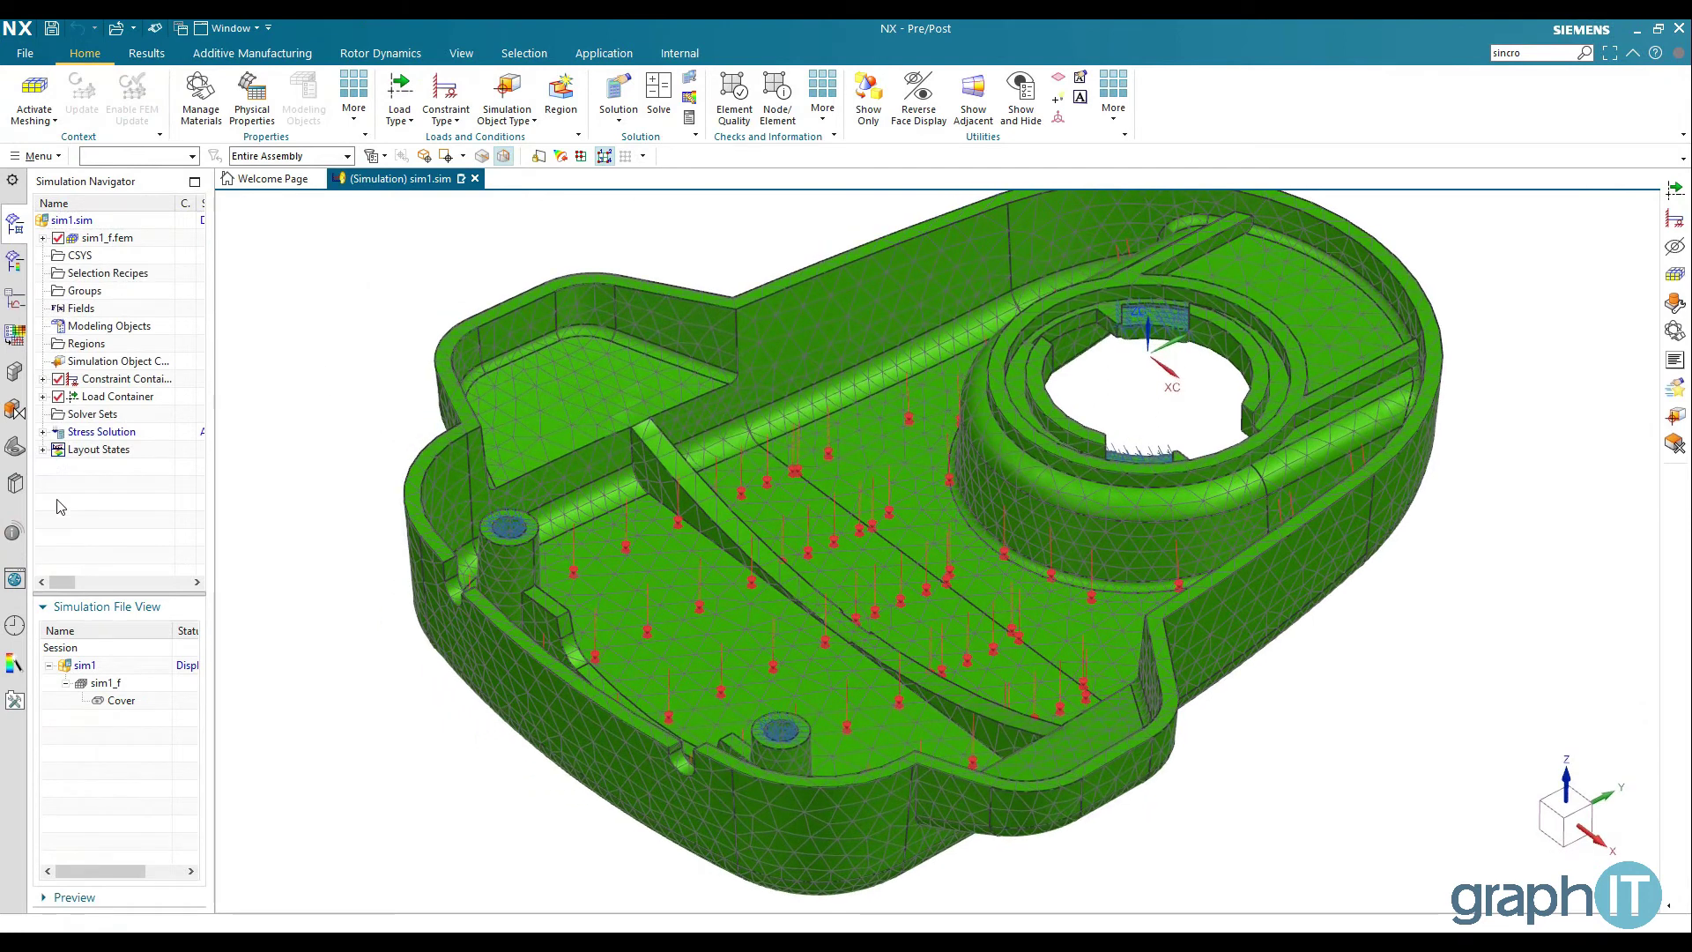
click(43, 432)
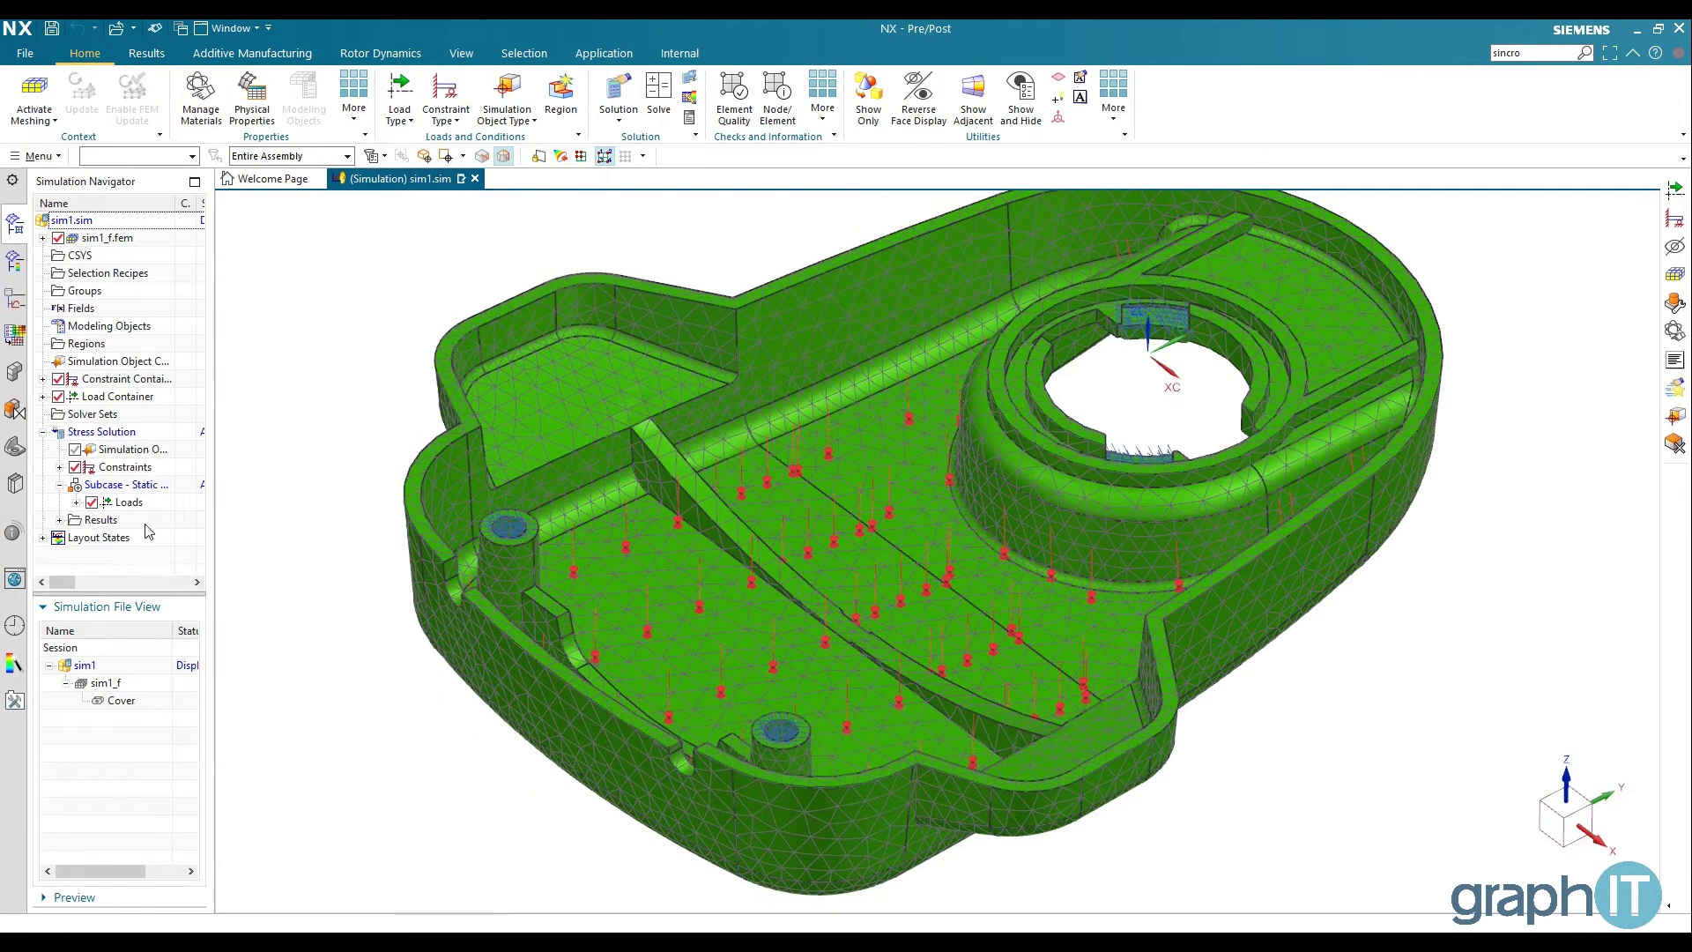
click(77, 503)
click(133, 520)
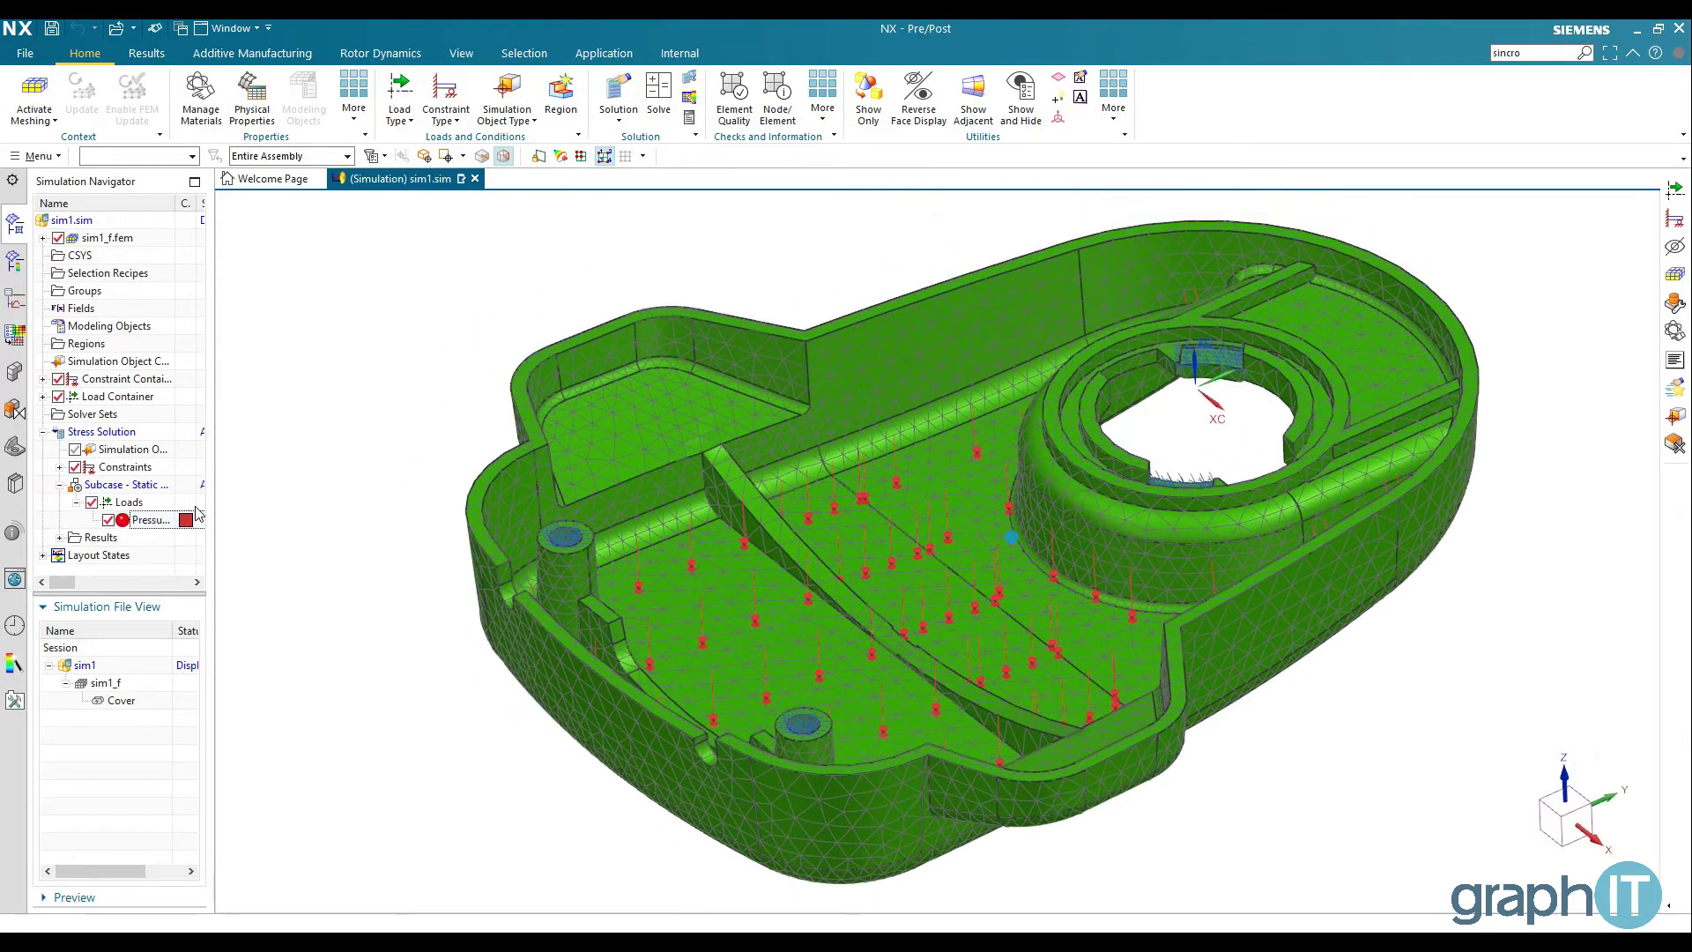
right_click(301, 437)
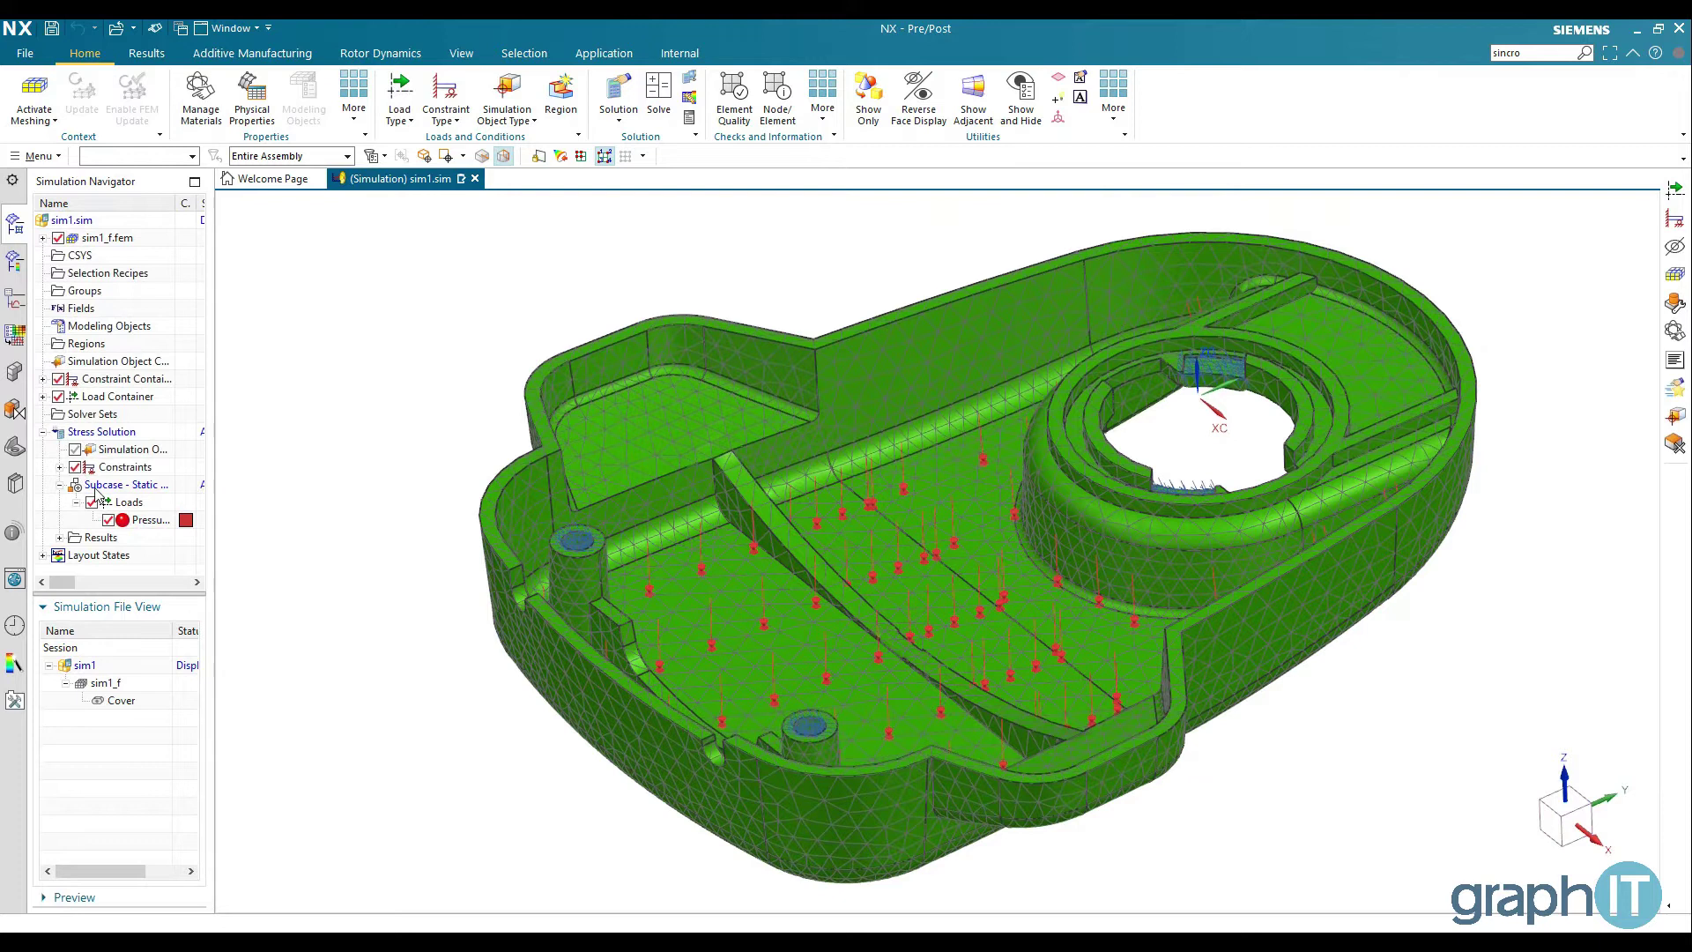
- Plot the Structural Displacement - Nodal contour in the Post Processing Navigator
click(13, 260)
double_click(97, 258)
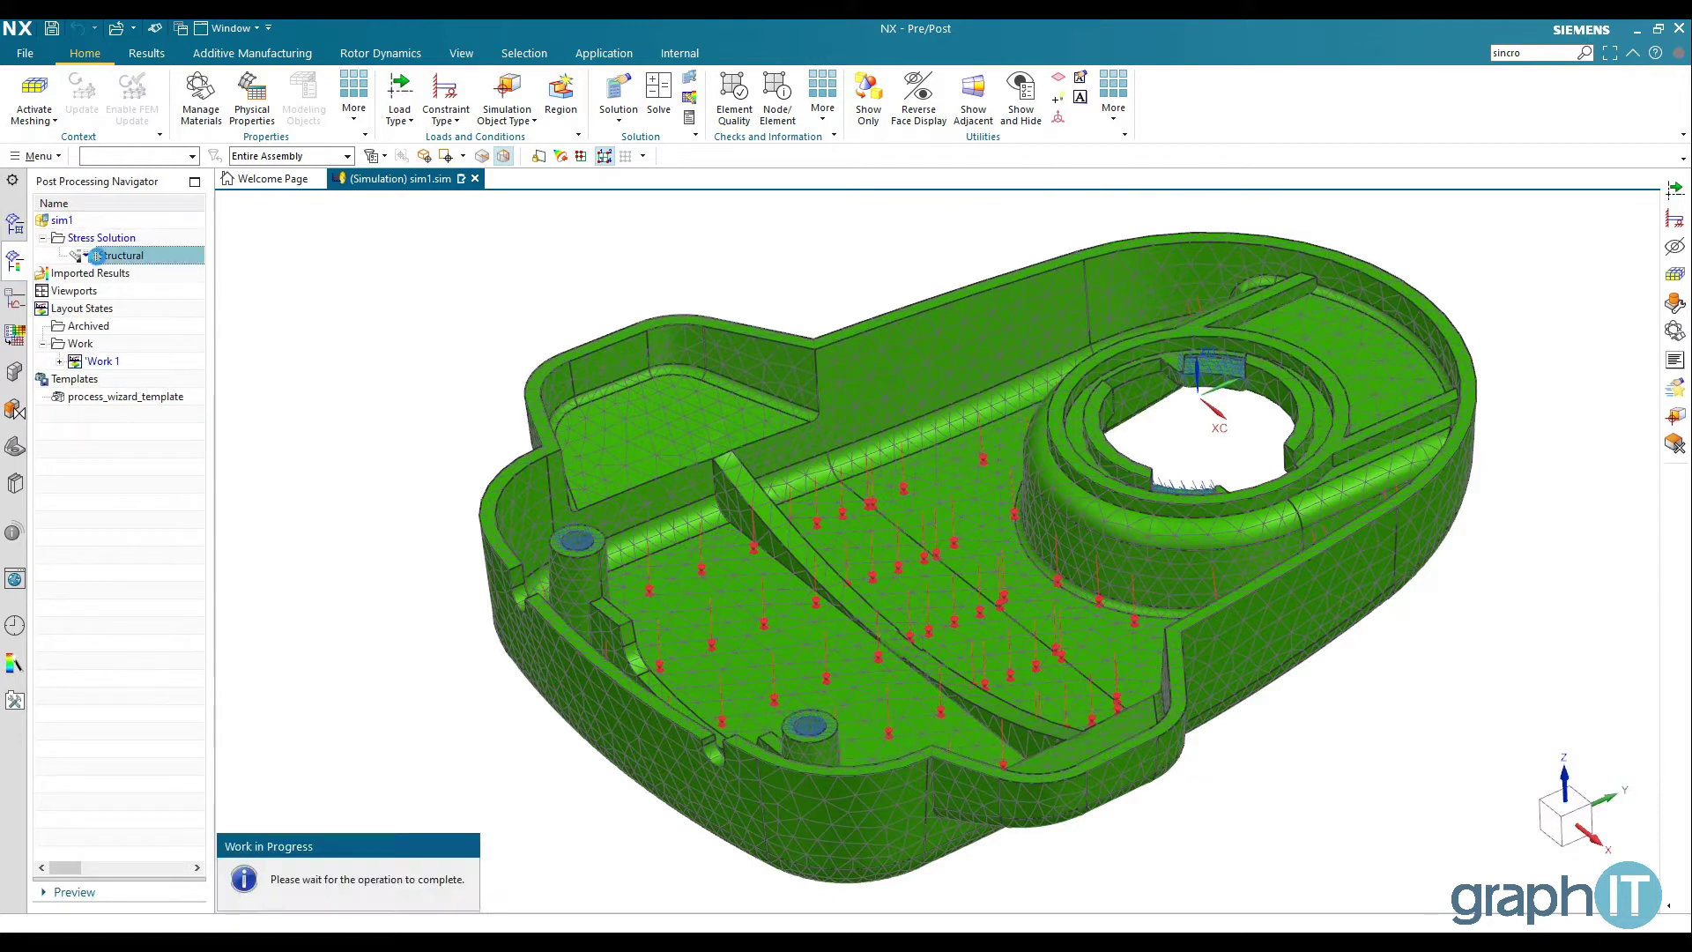
click(59, 255)
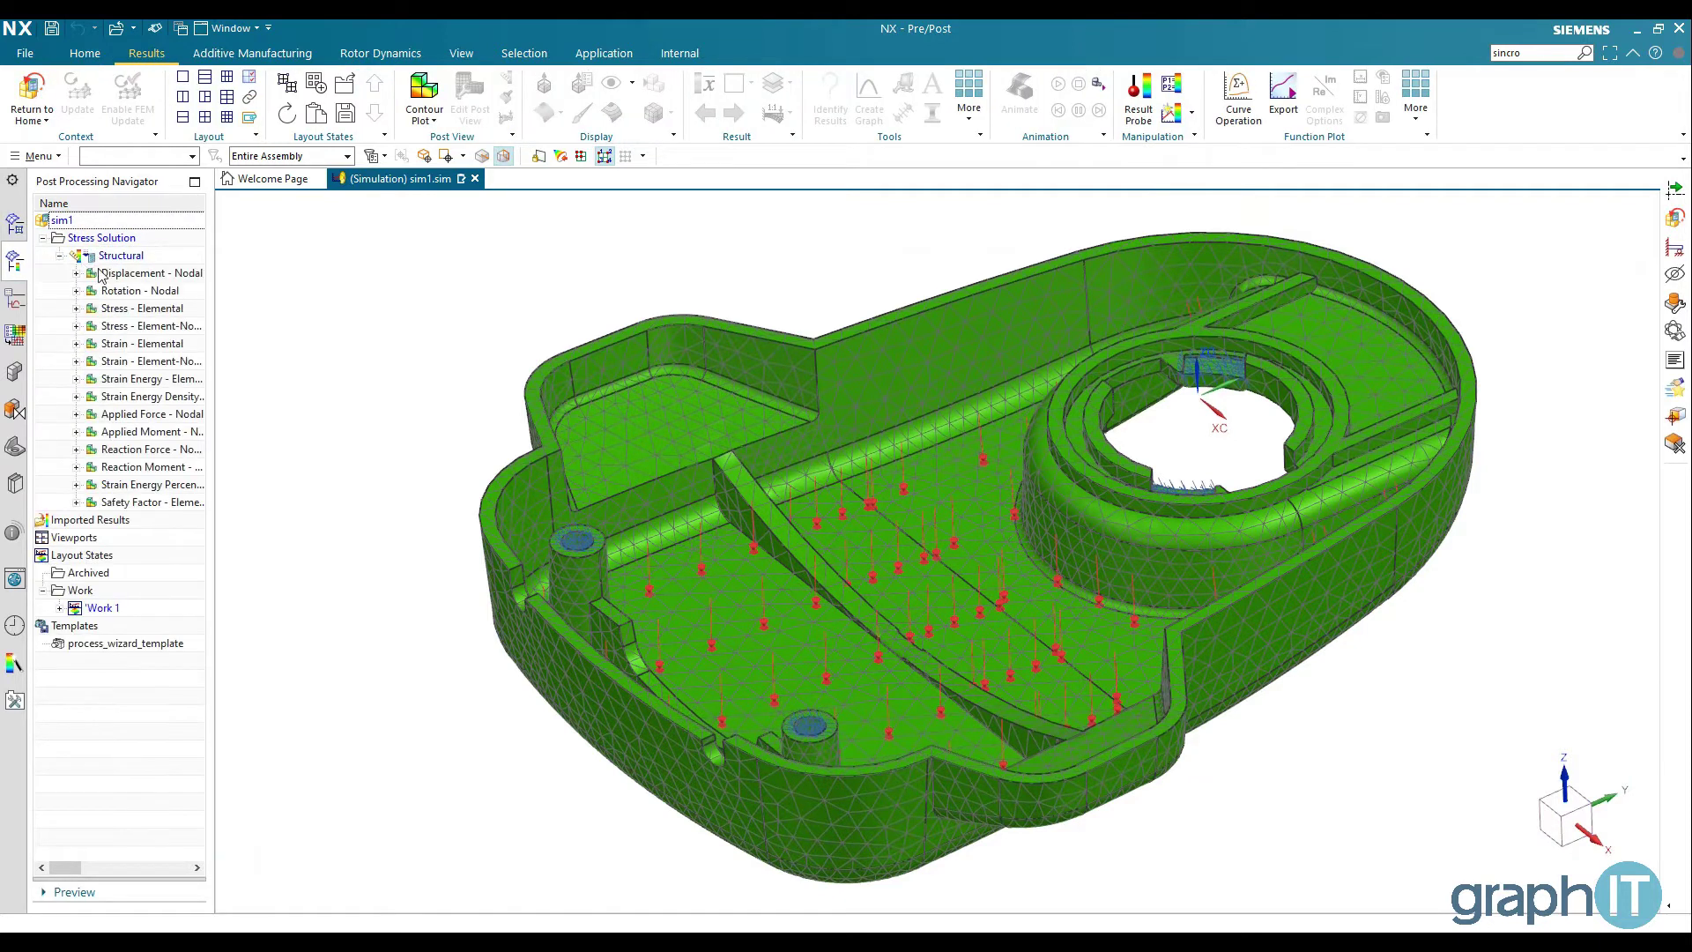
double_click(101, 275)
scroll(351, 413, up, 2)
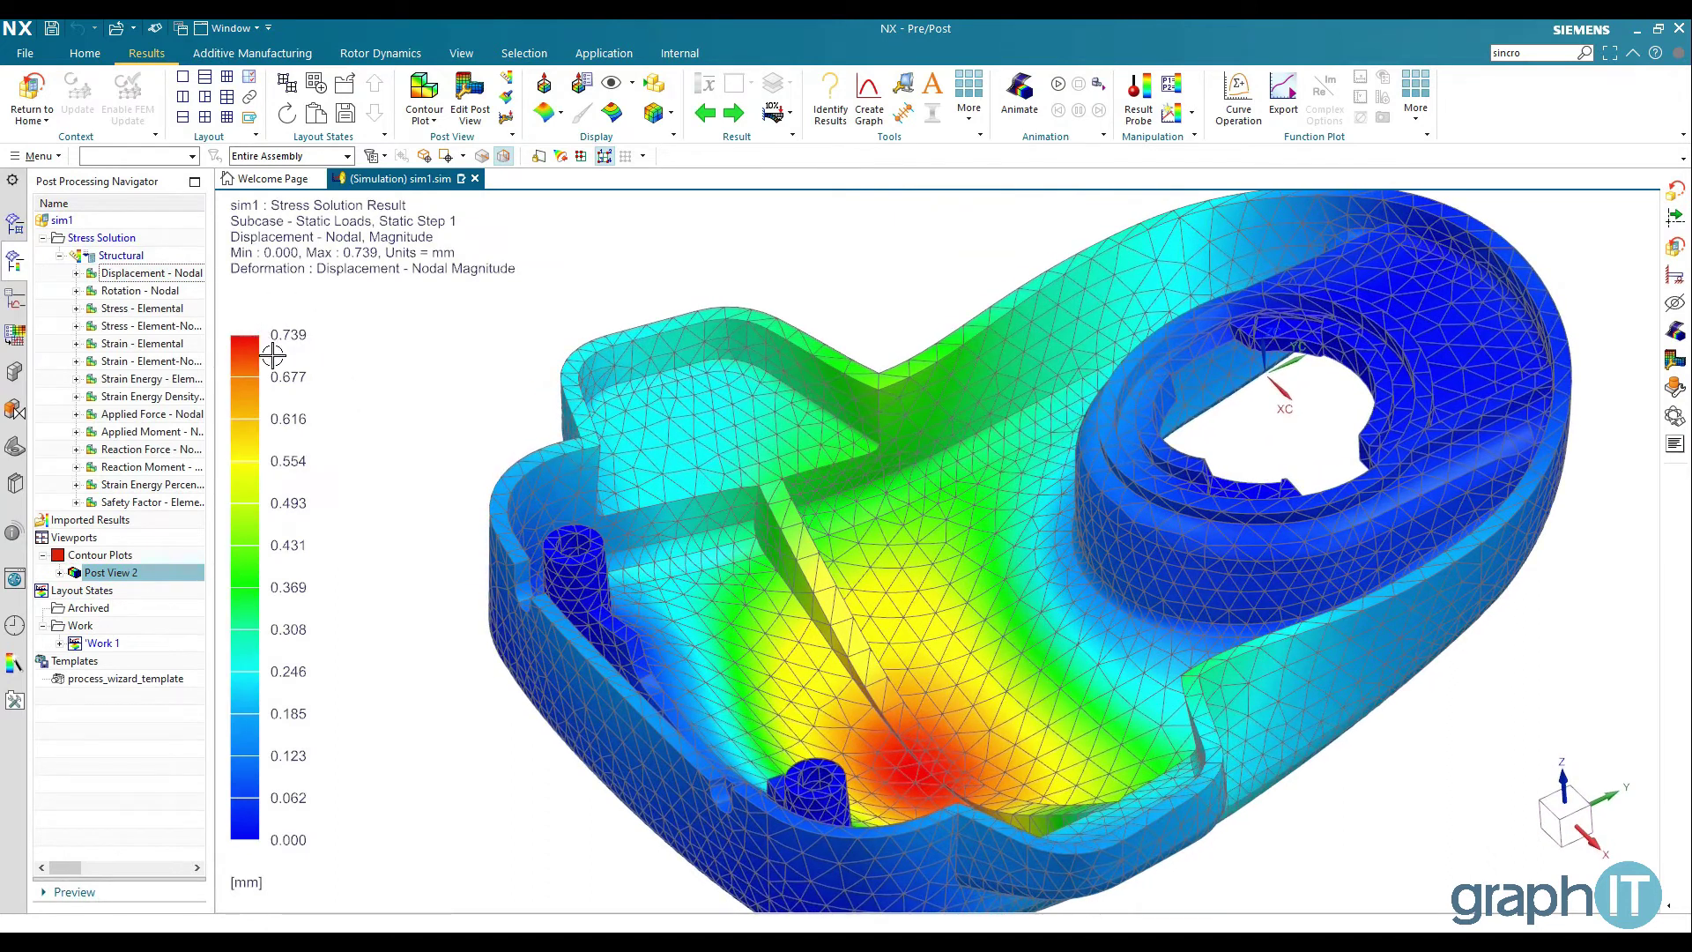
middle_drag(336, 347, 447, 362)
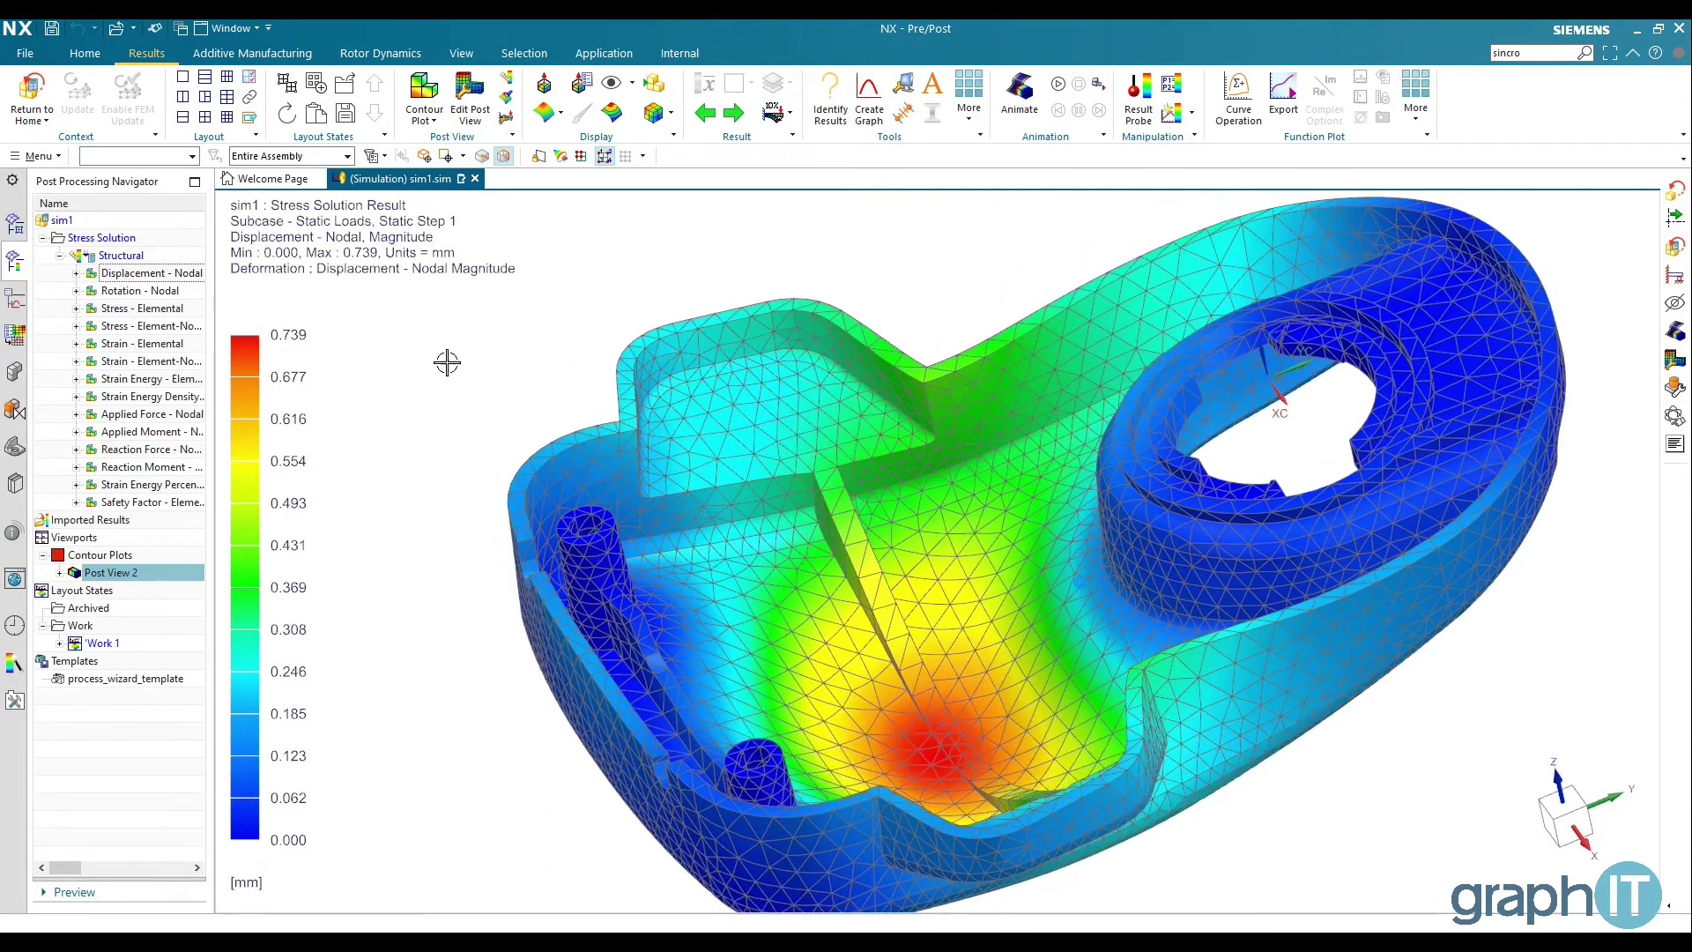
- Open Cover.prt from under sim1_f.fem and launch Synchronous Modeling's Copy Face
click(32, 95)
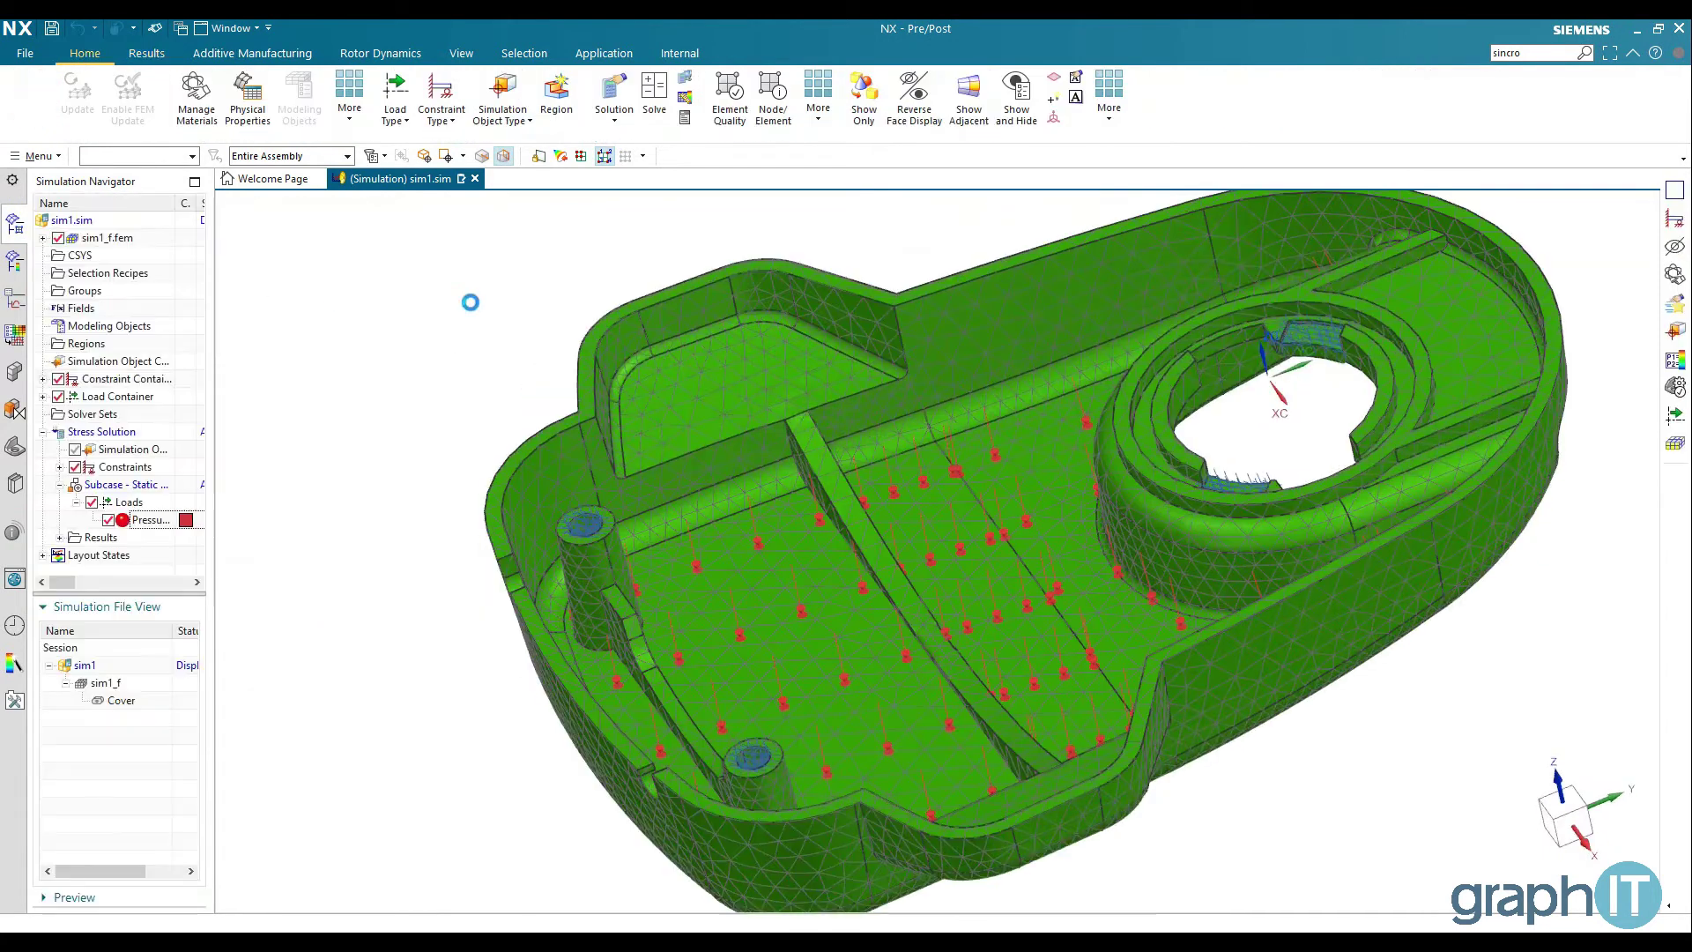
click(43, 238)
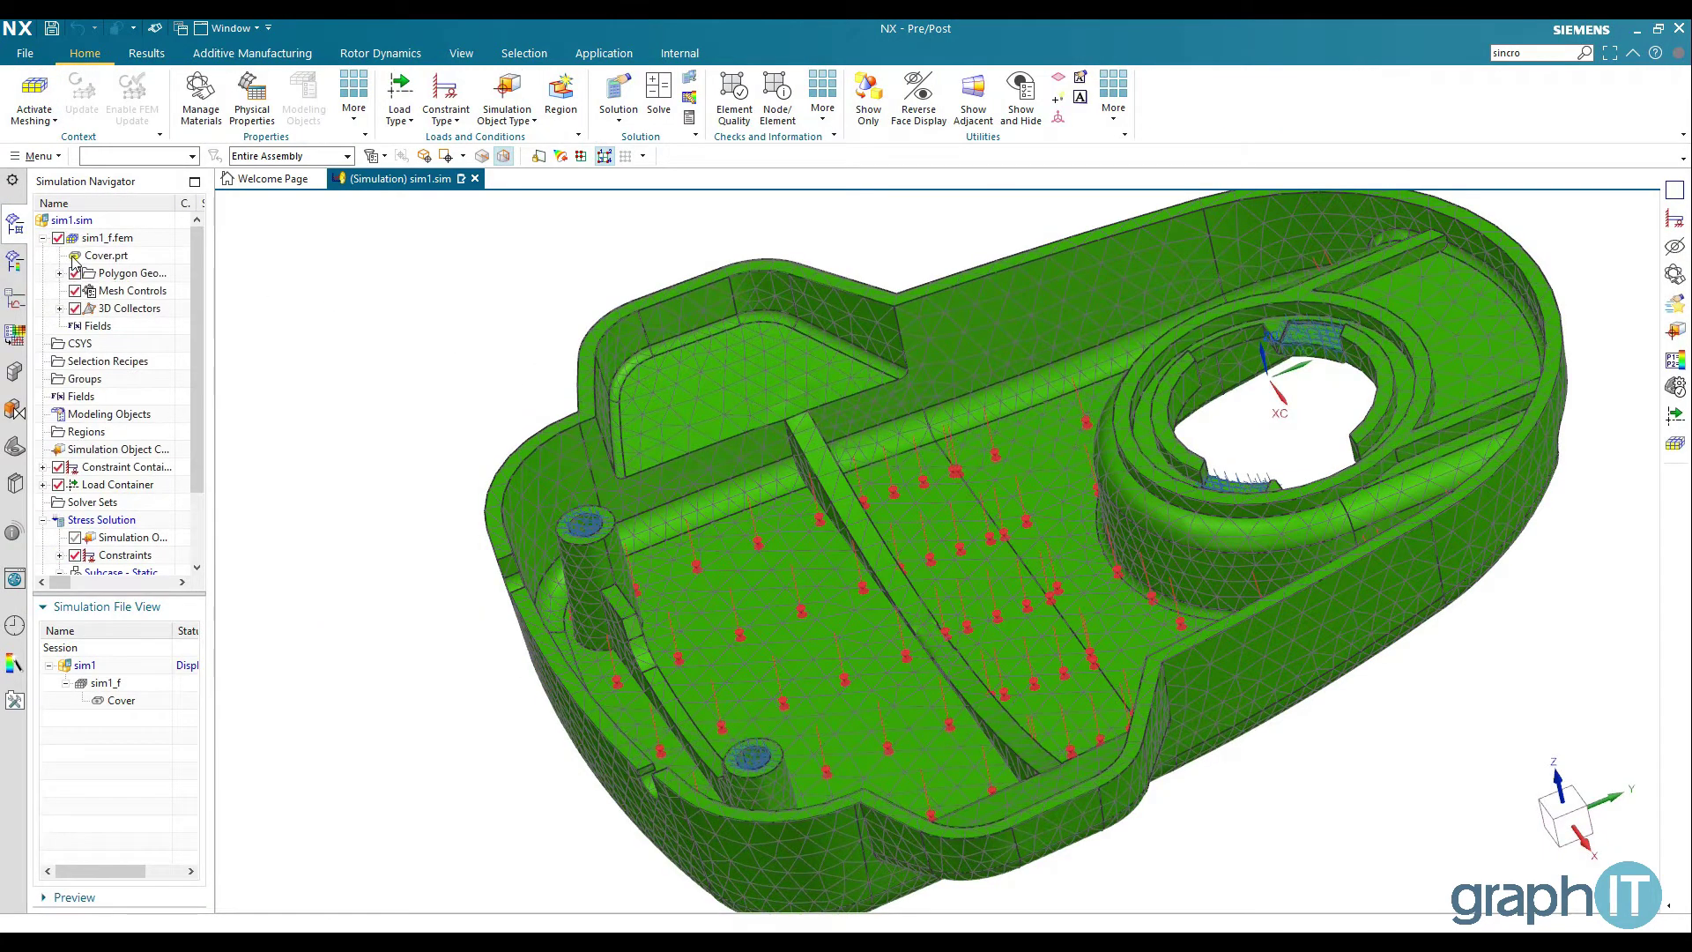
double_click(92, 256)
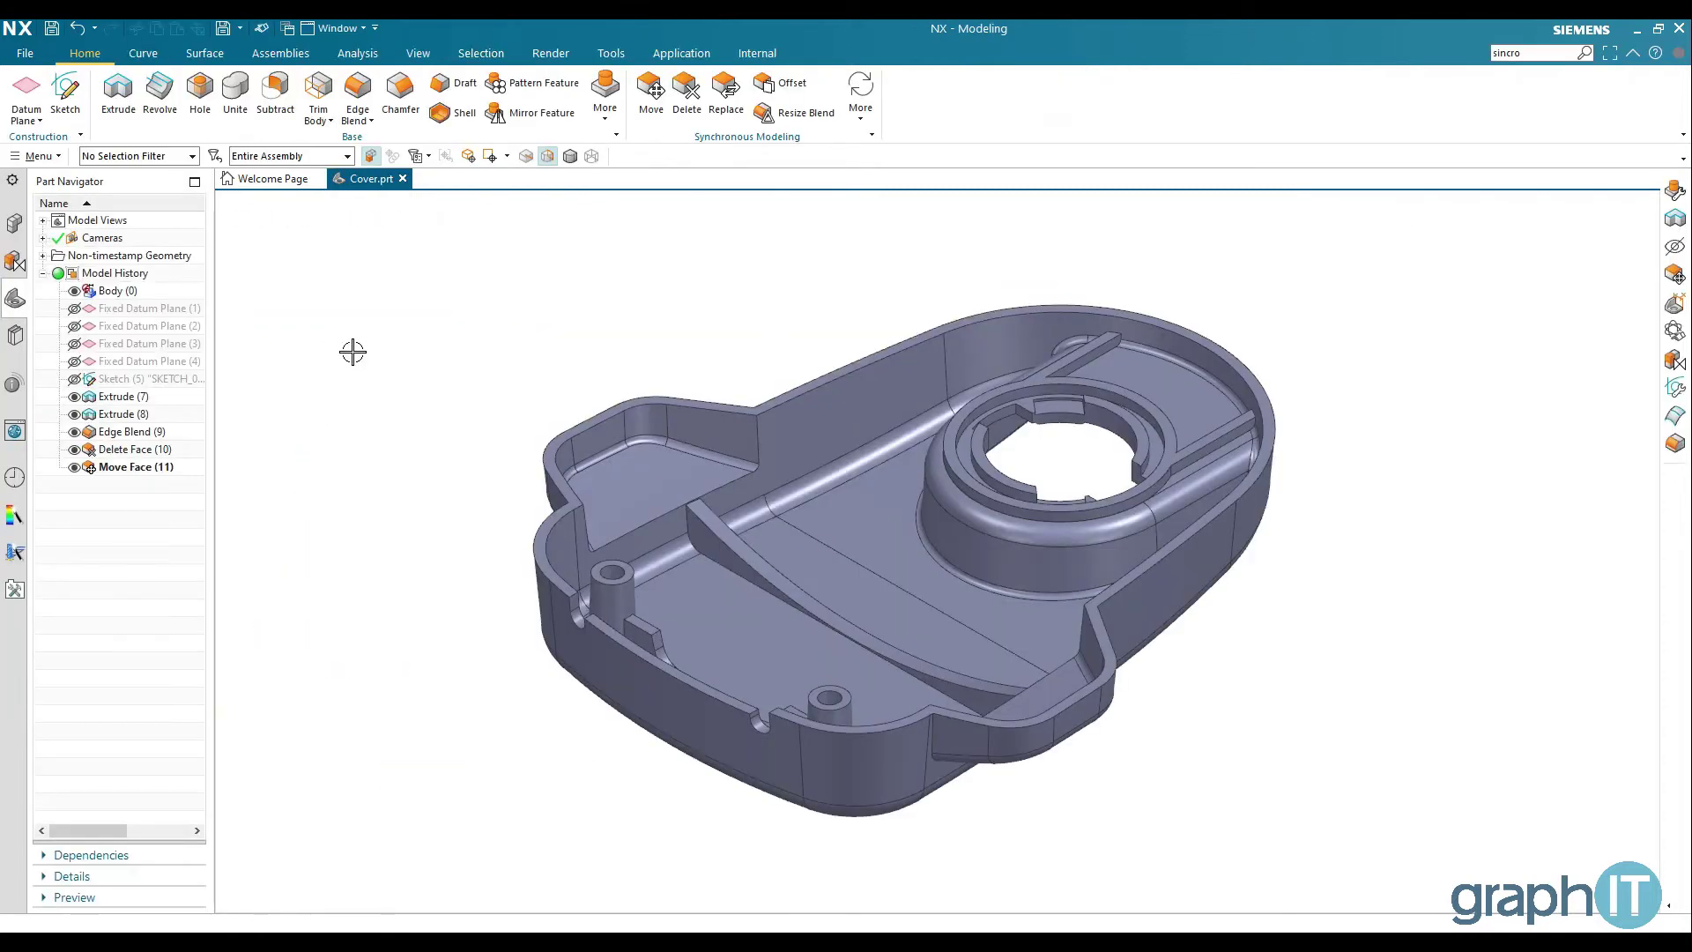
middle_drag(353, 352, 389, 491)
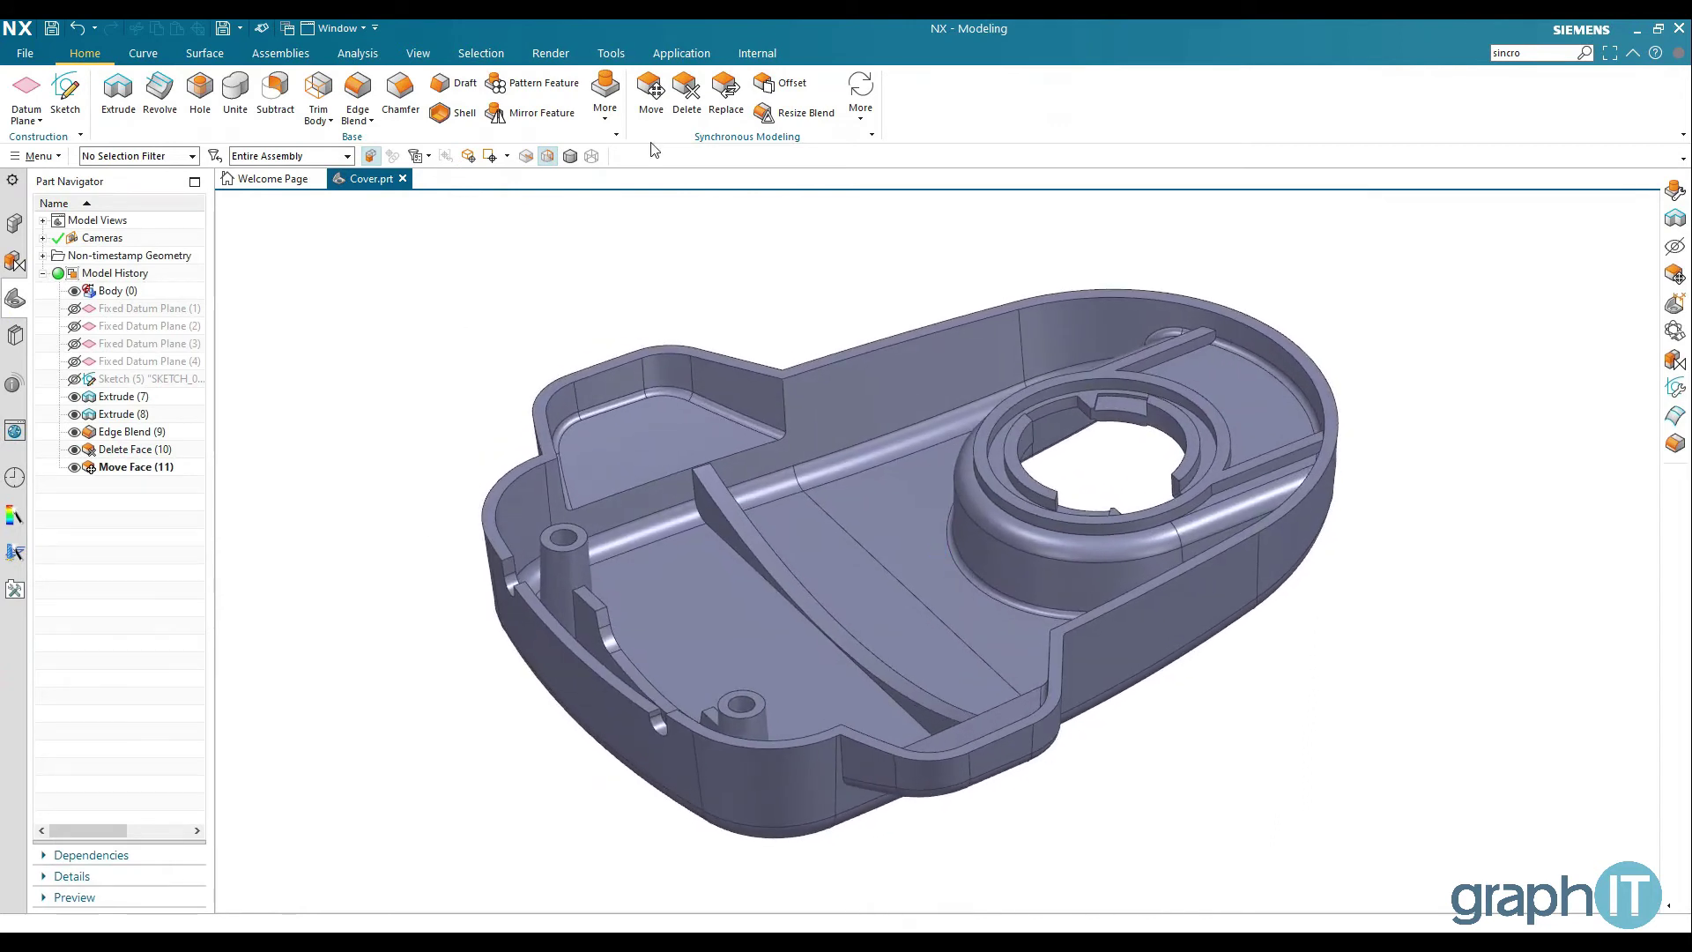
click(861, 95)
click(1040, 160)
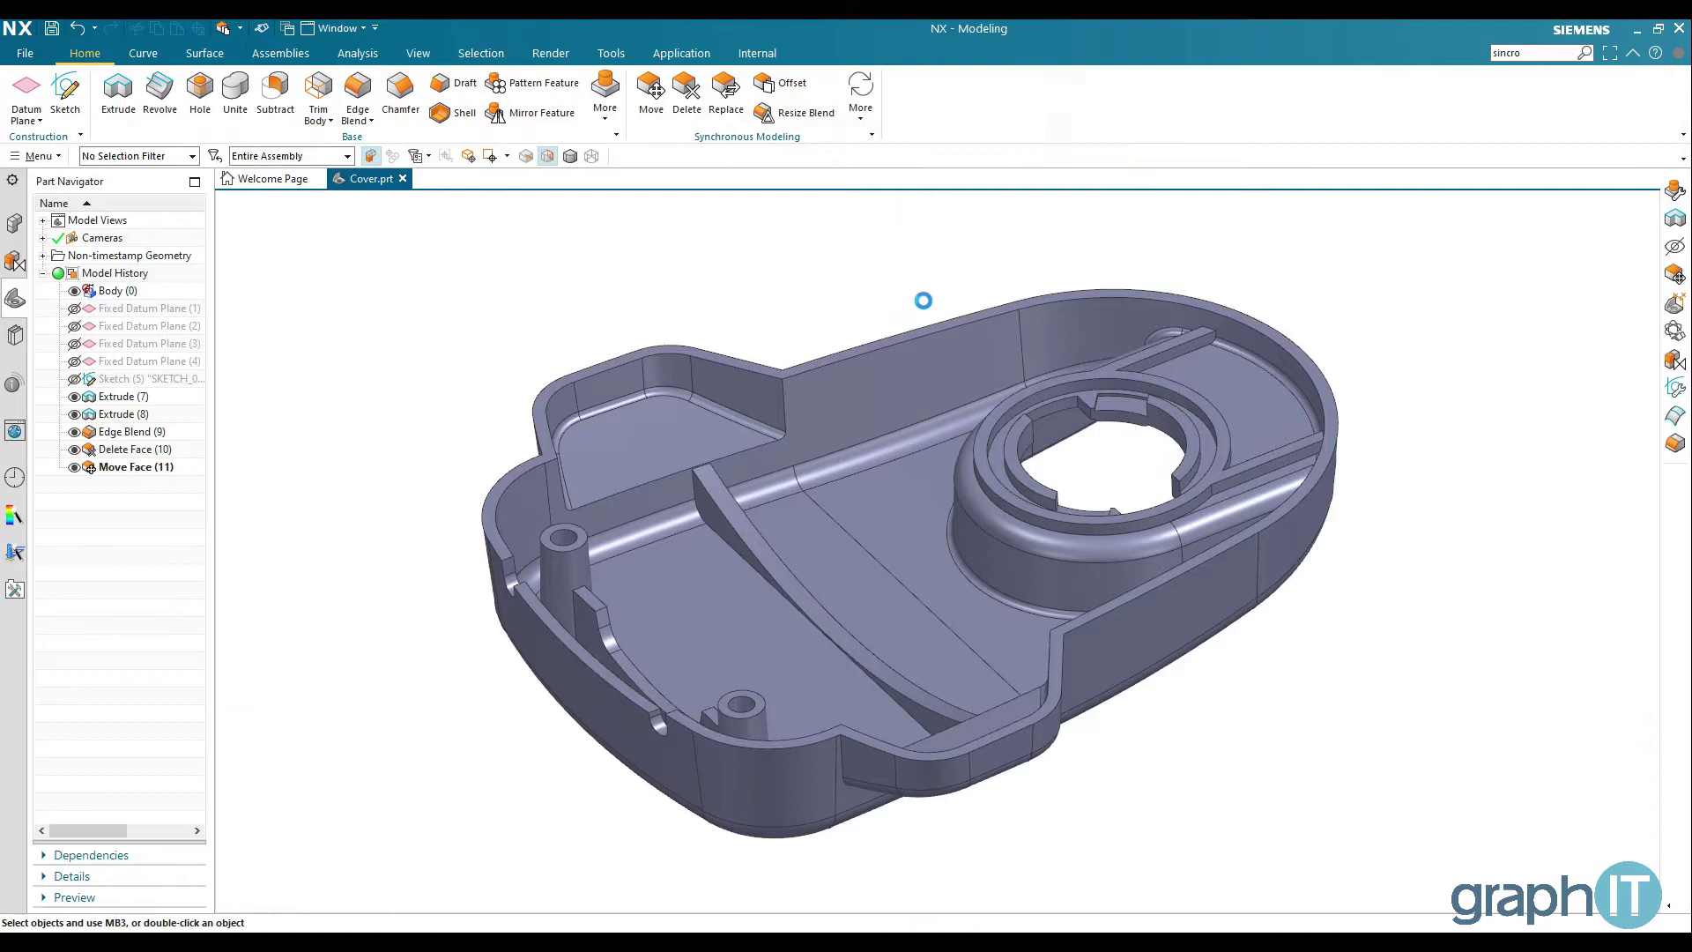
- Copy the curved rib with the Rib Faces rule, offset 12 mm from the original
click(899, 210)
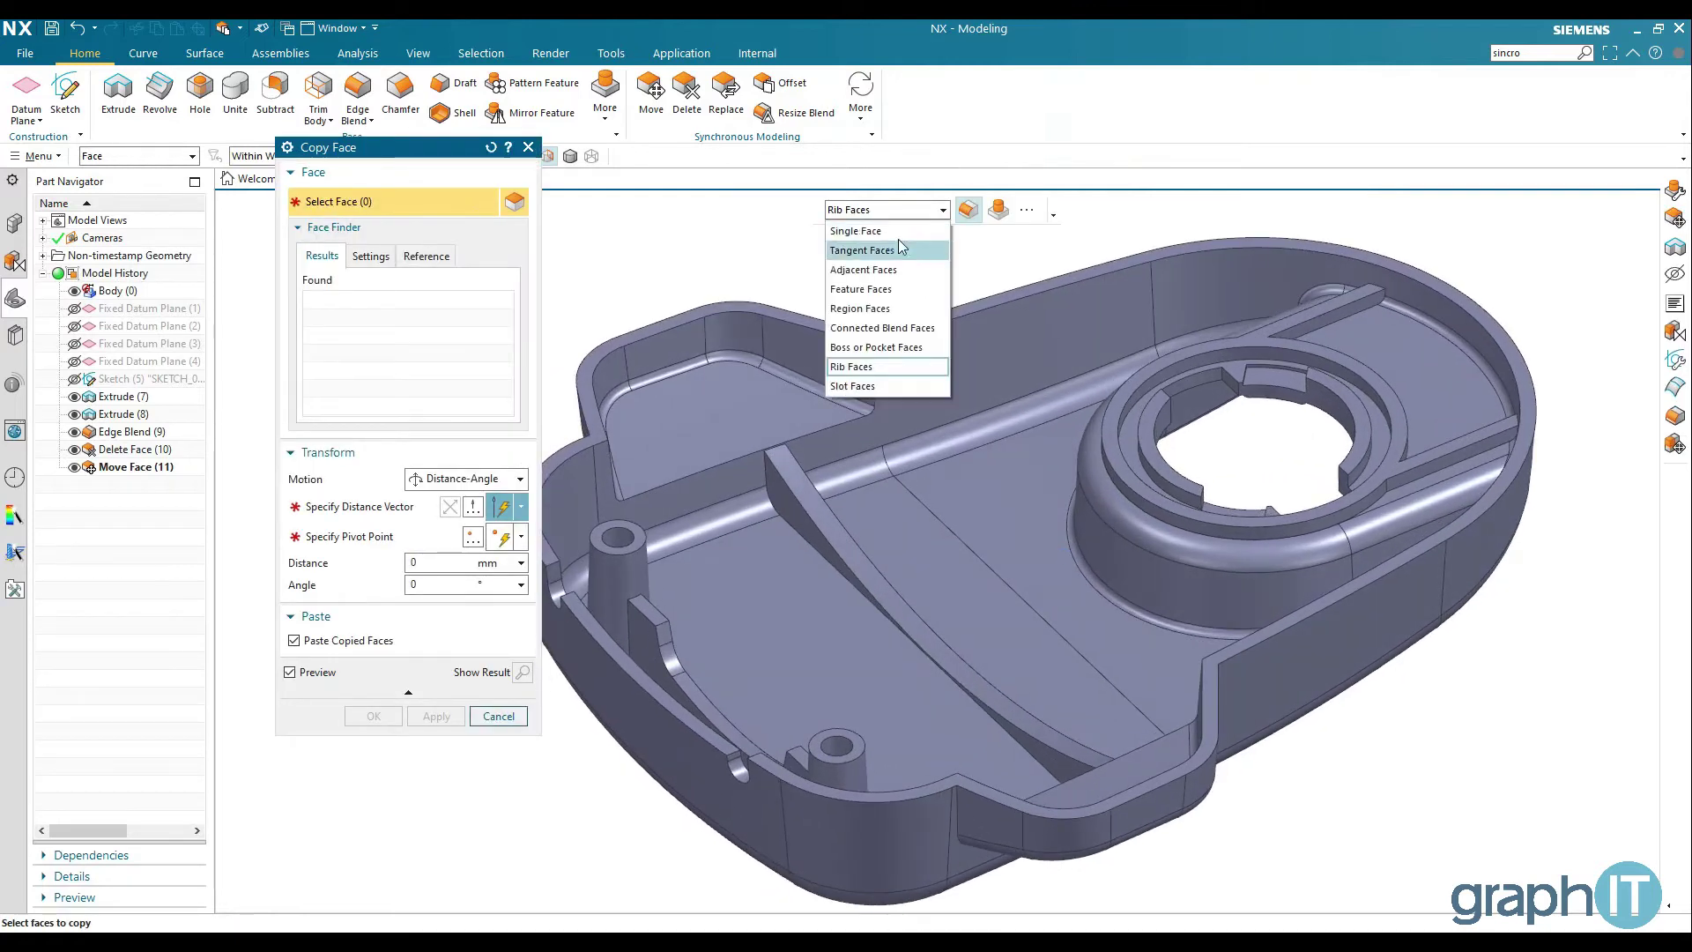
click(884, 366)
click(780, 483)
scroll(783, 484, up, 5)
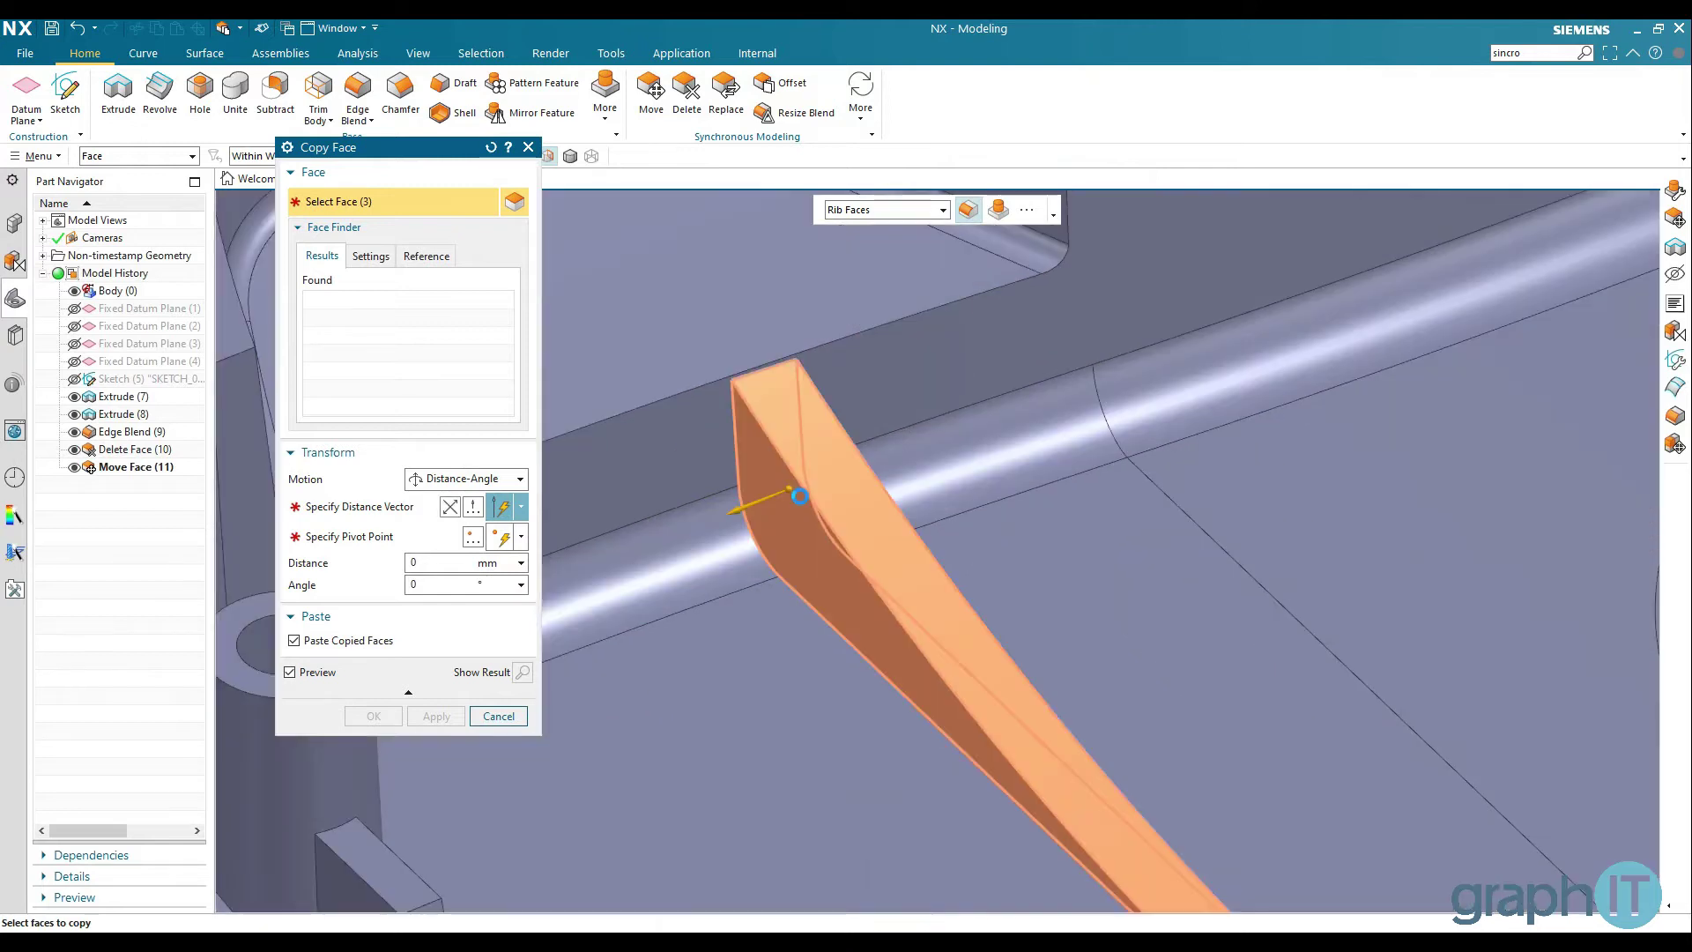
scroll(789, 489, down, 5)
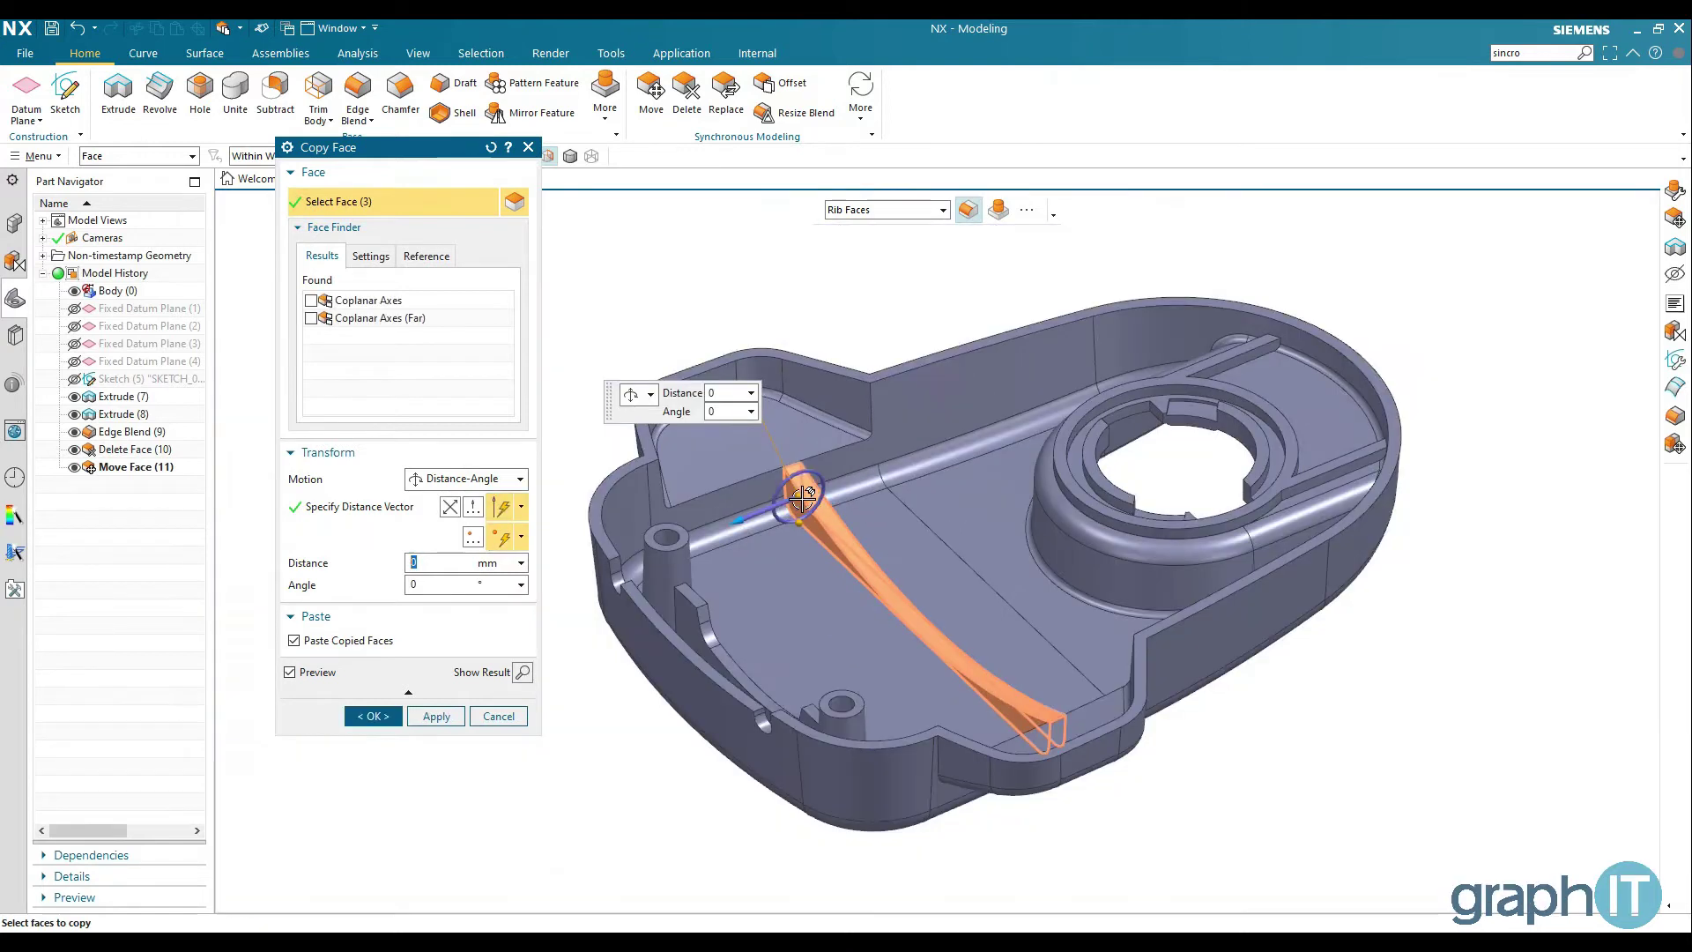
click(382, 511)
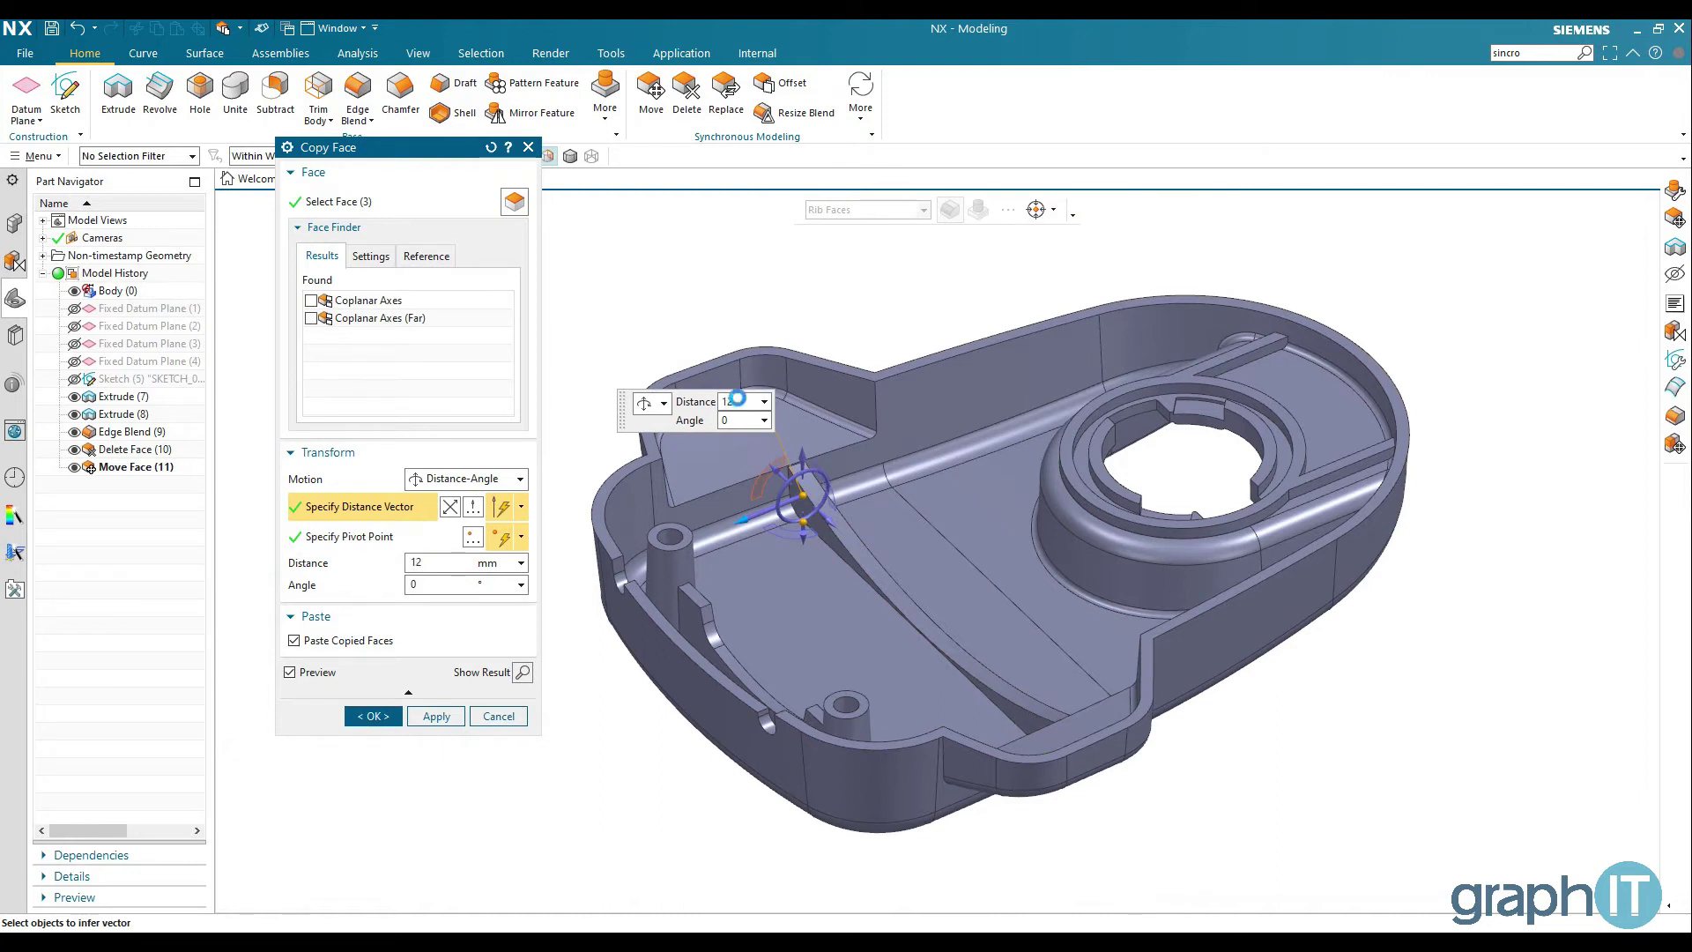
middle_drag(774, 520, 804, 546)
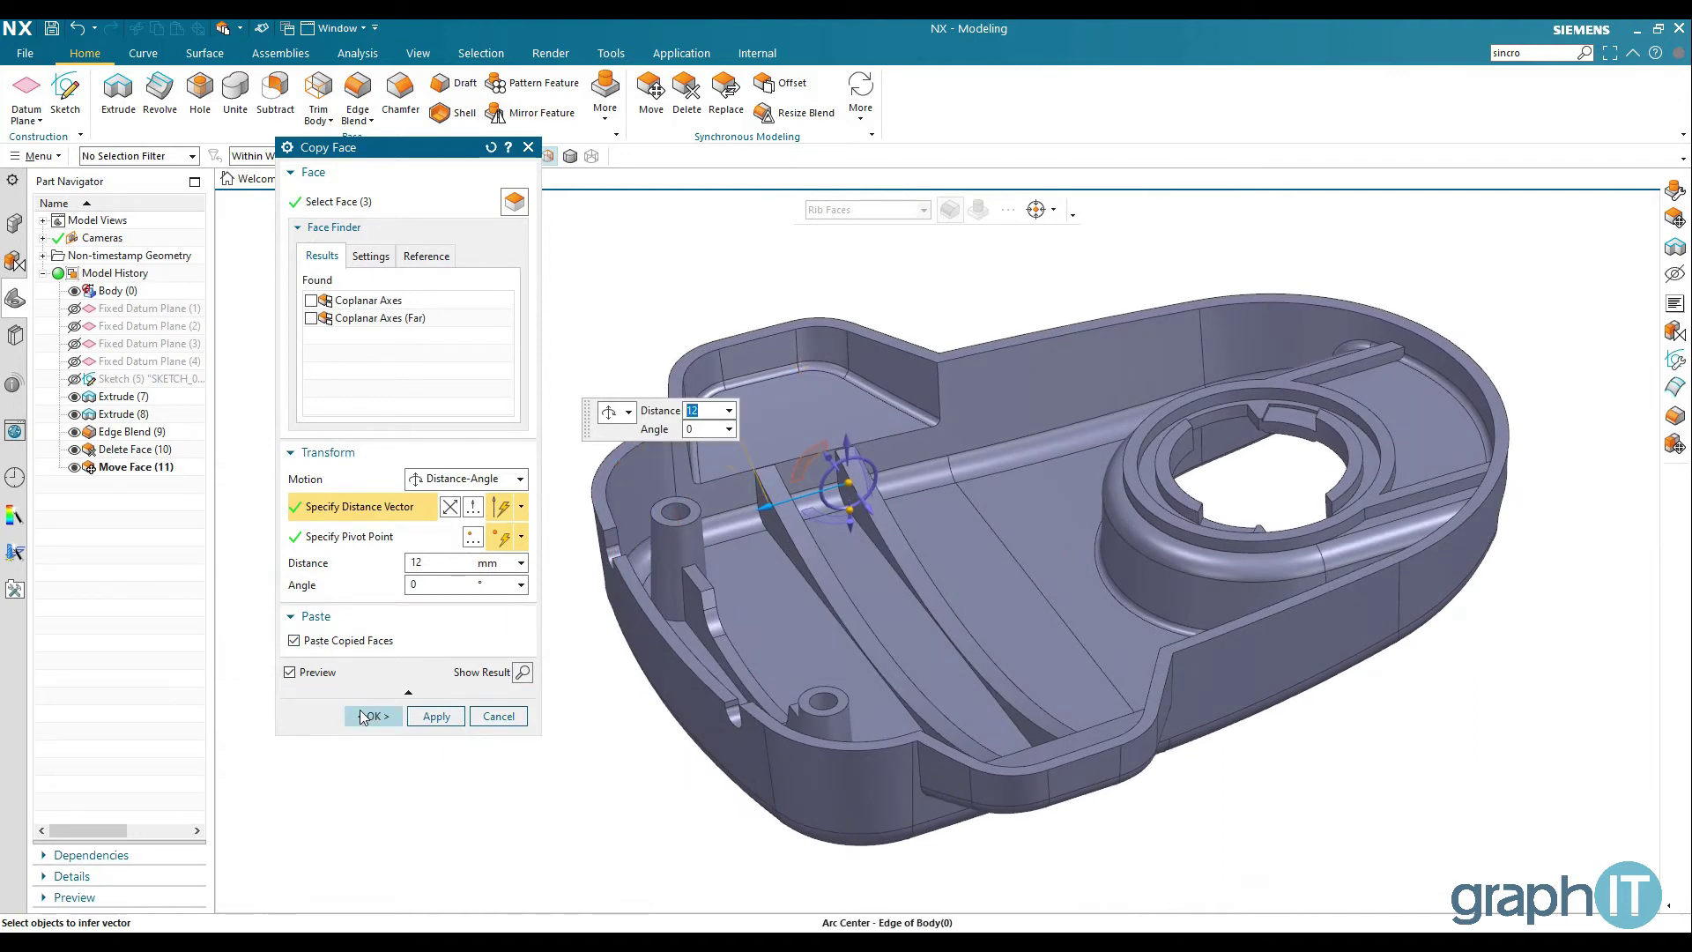
middle_click(511, 652)
mouse_move(537, 643)
middle_down()
mouse_move(423, 613)
mouse_move(419, 573)
middle_up()
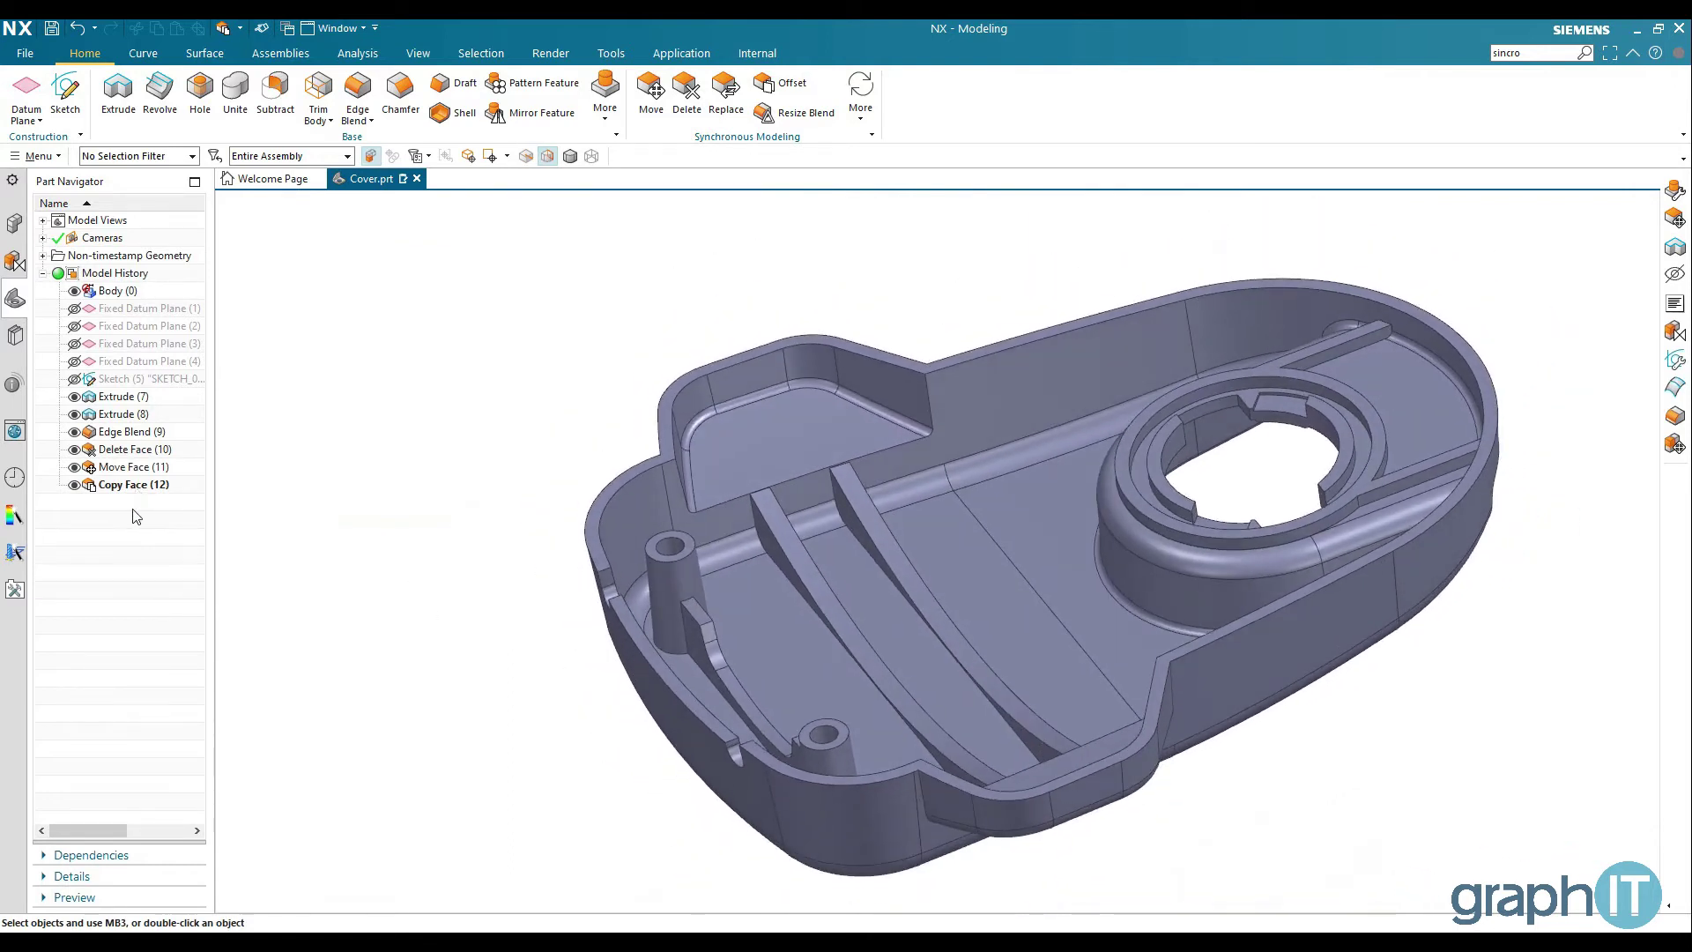
- Switch to the Pre/Post application and open the sim1_f FEM to update the mesh
mouse_move(417, 392)
middle_down()
mouse_move(401, 389)
mouse_move(428, 352)
middle_up()
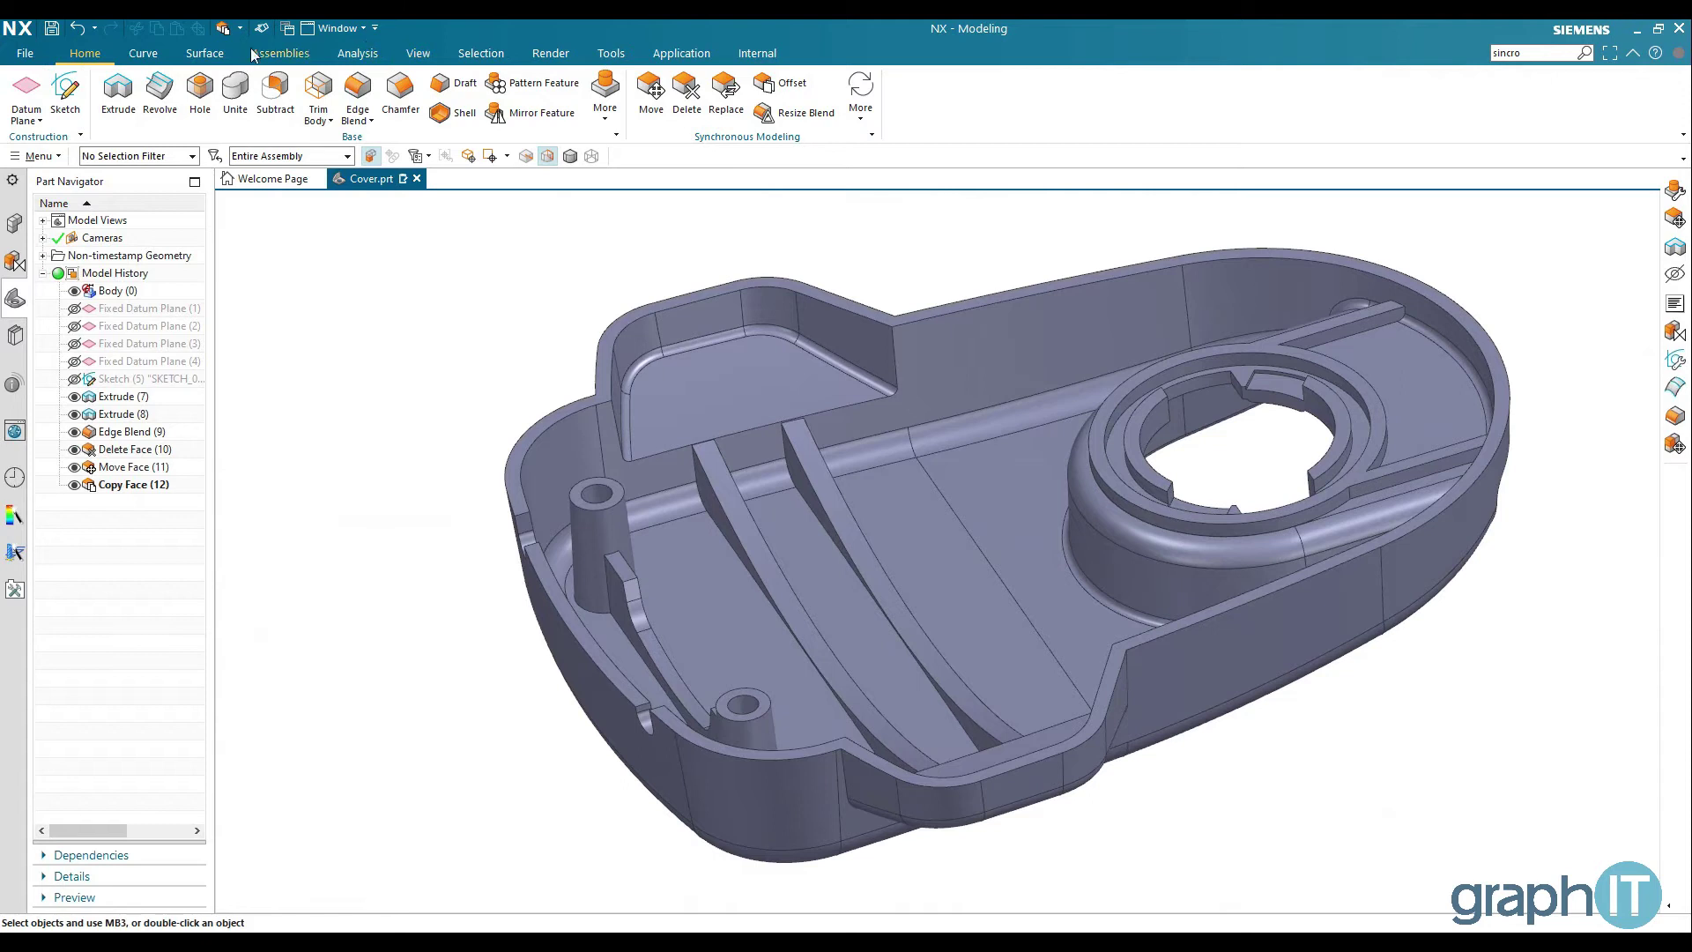
click(48, 57)
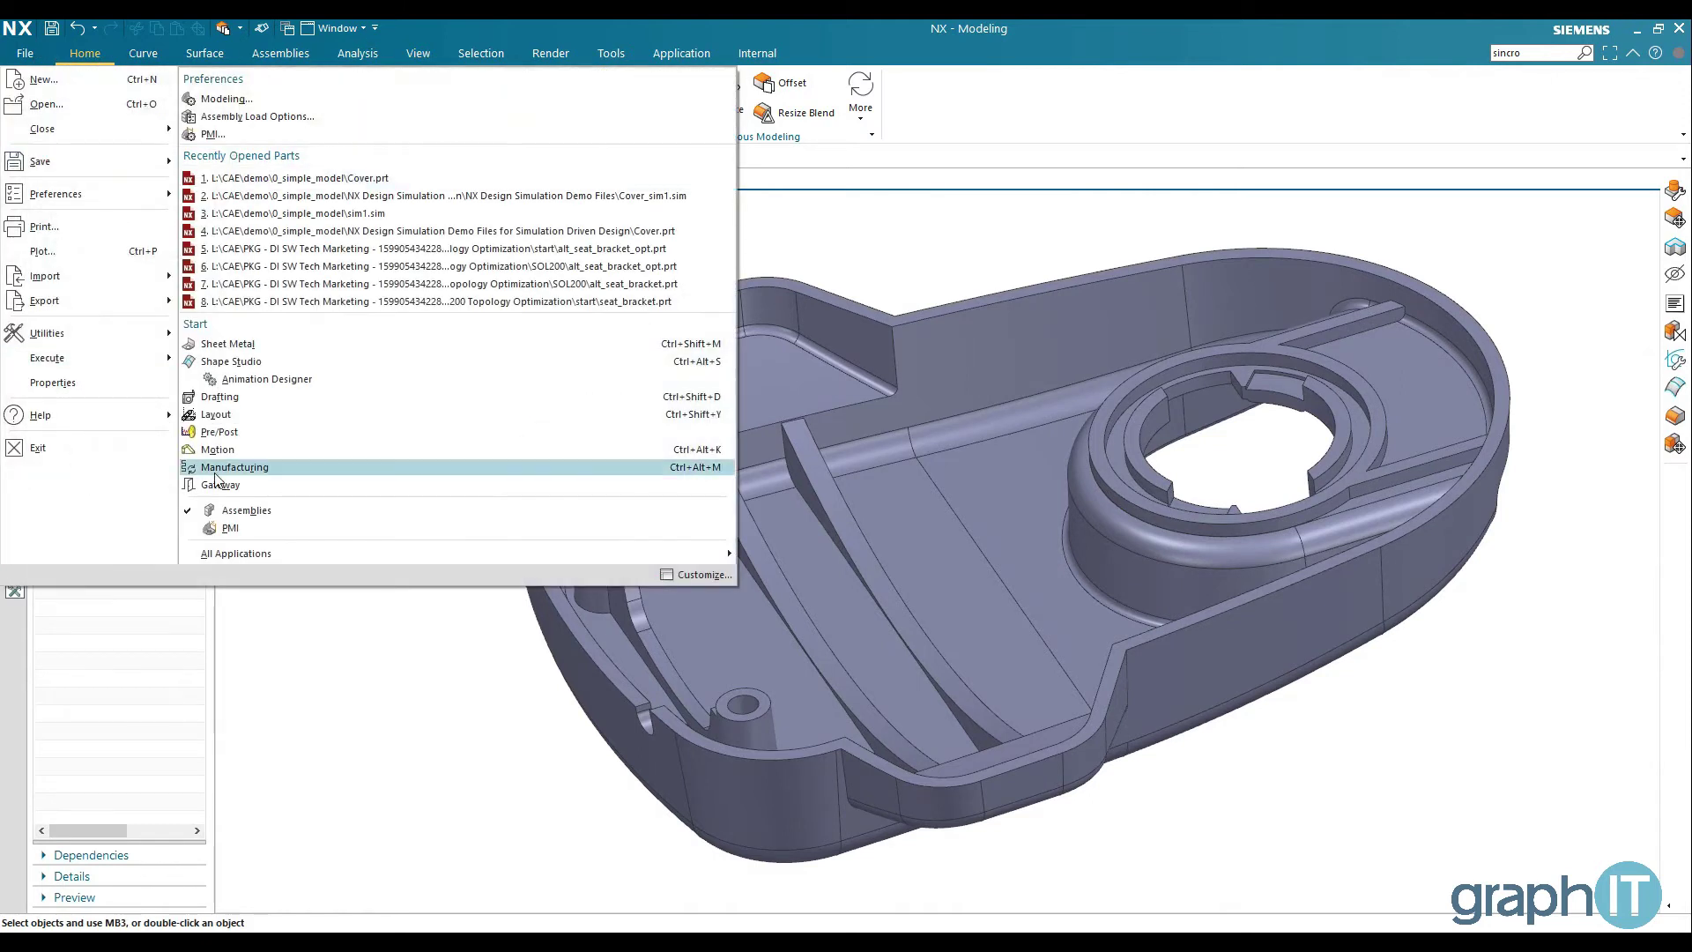
click(312, 468)
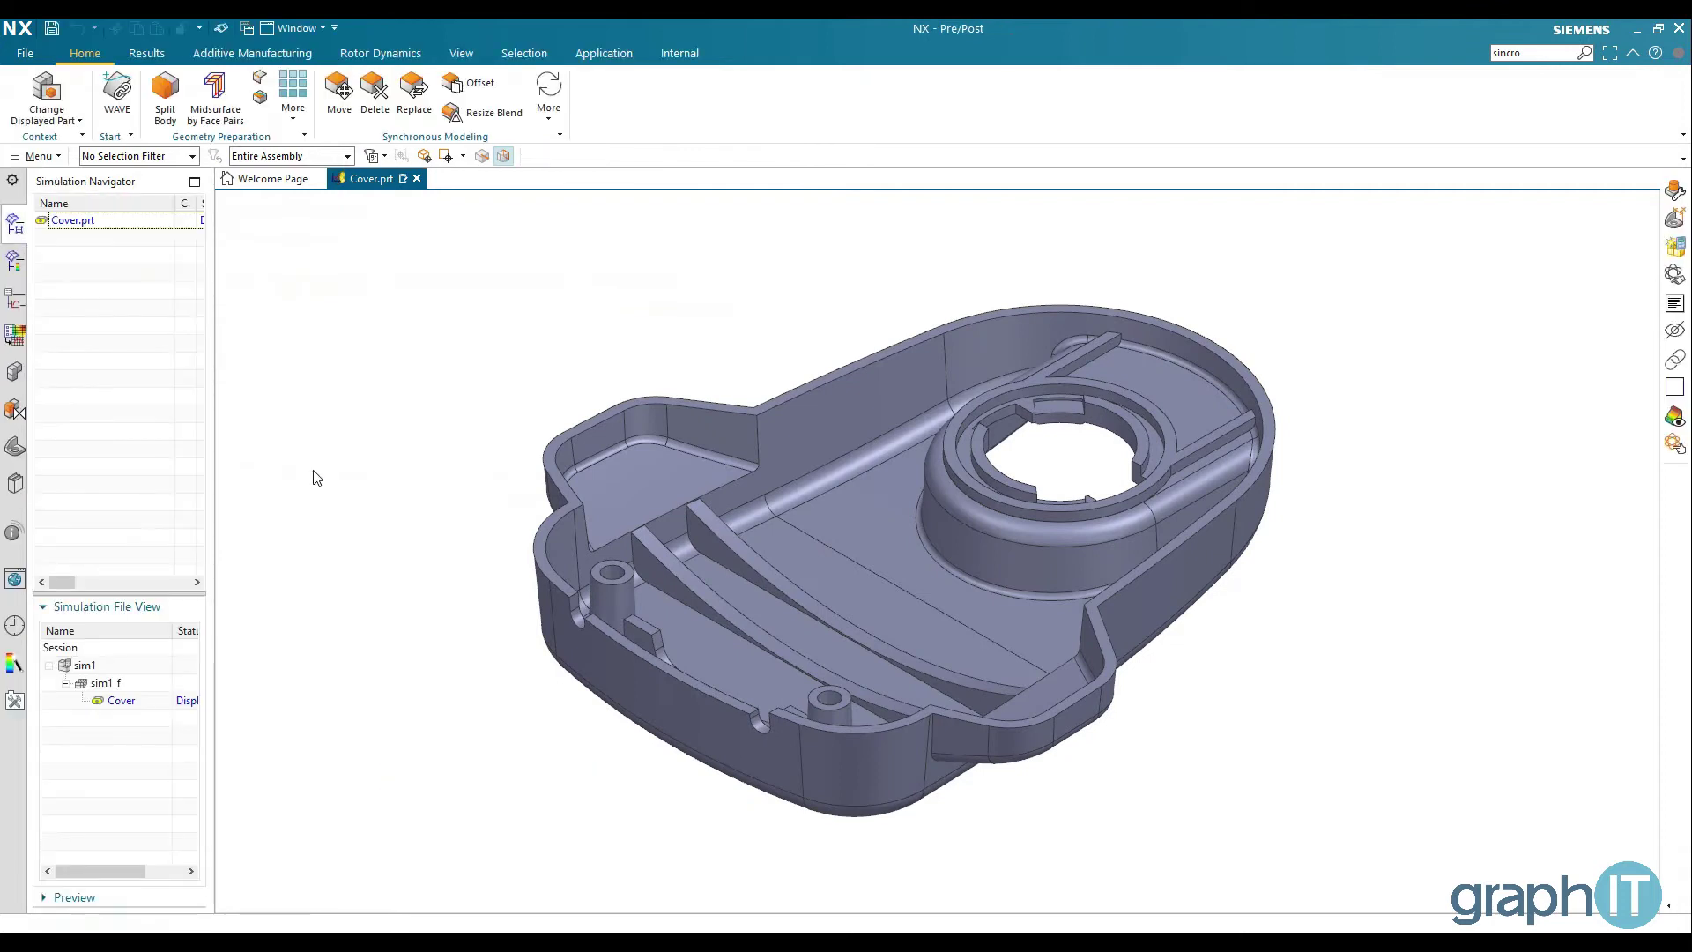
double_click(109, 683)
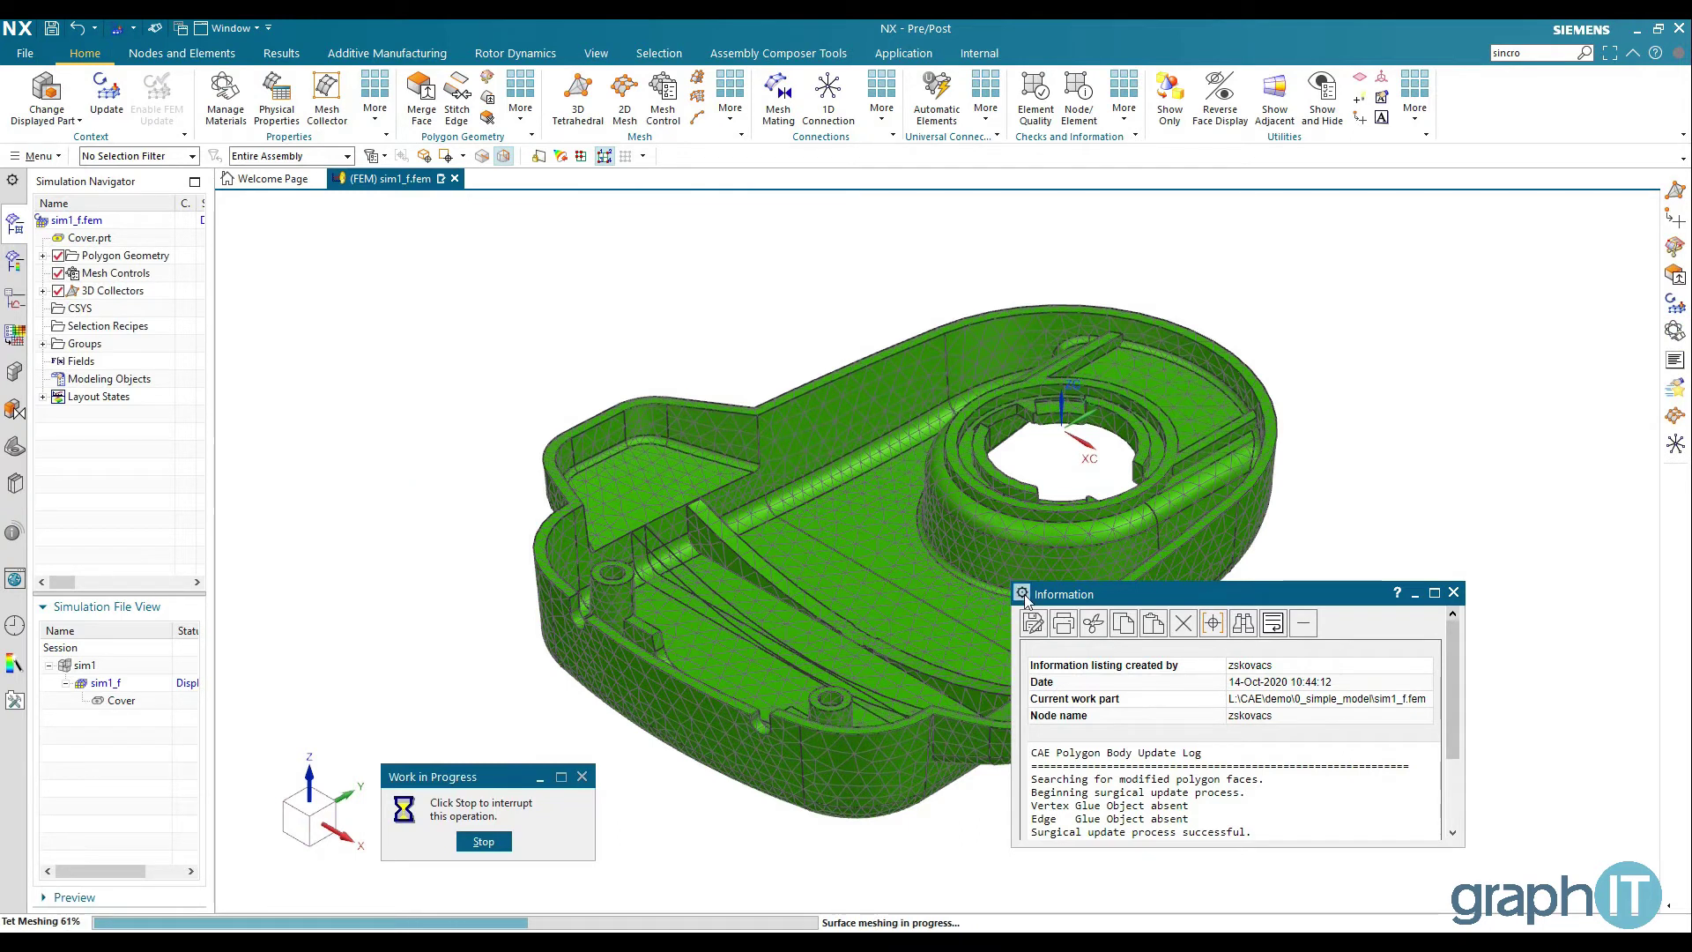
- Open the sim1 simulation and clone the Stress Solution
click(1456, 595)
middle_drag(970, 513, 302, 404)
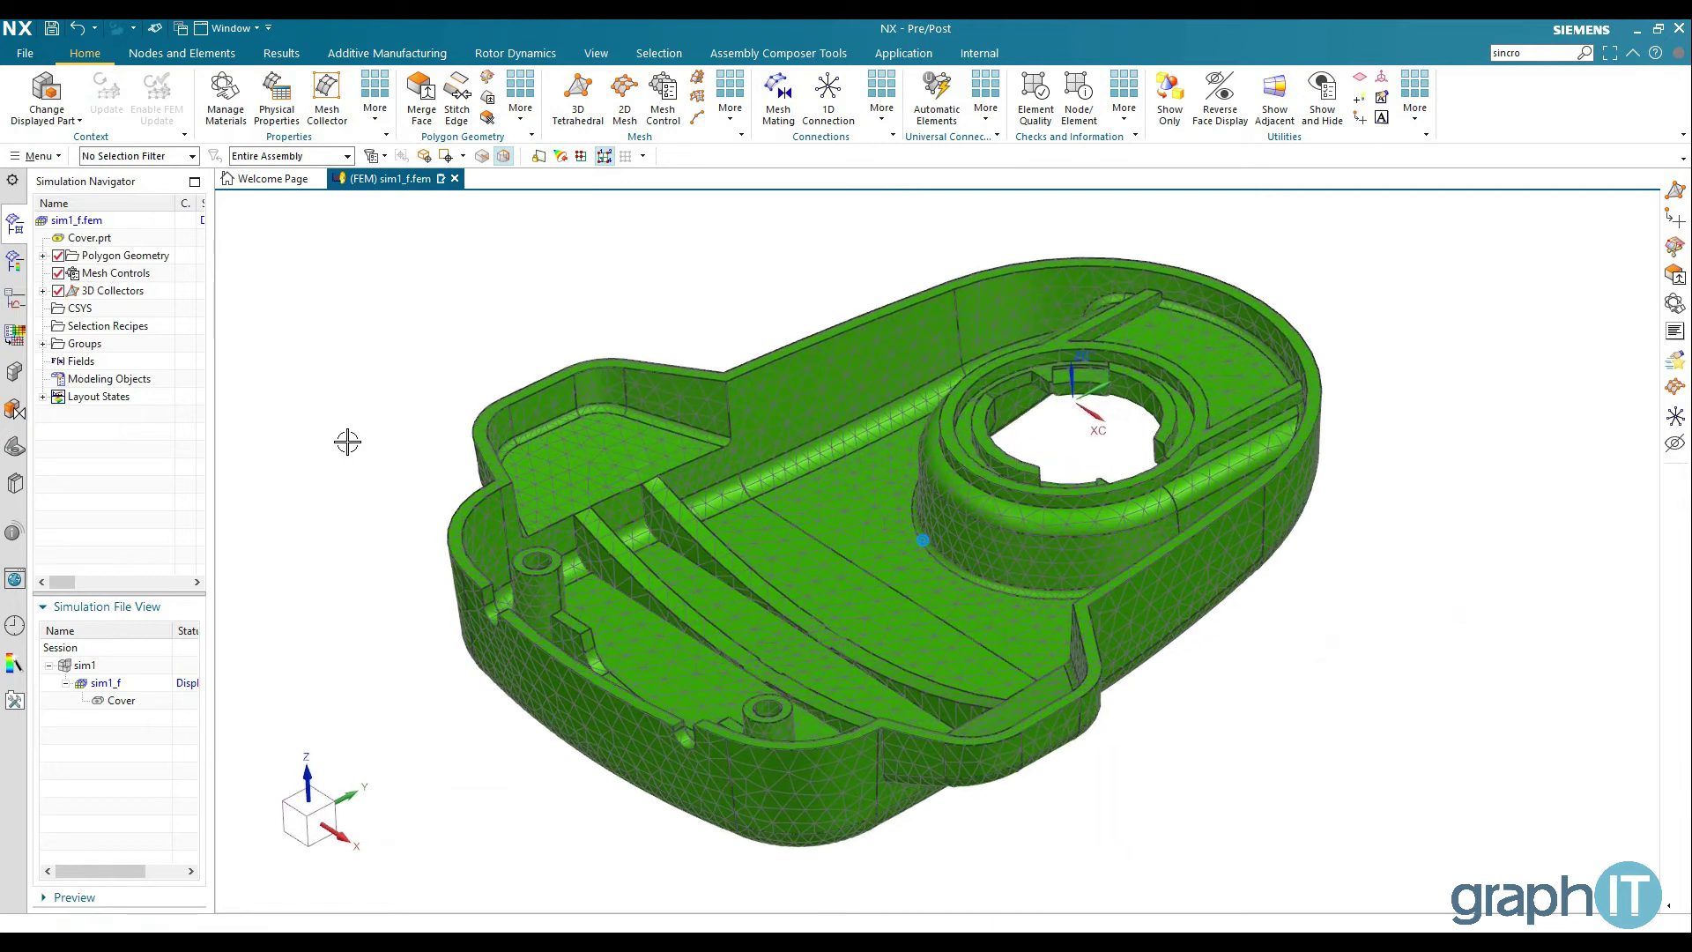
double_click(89, 667)
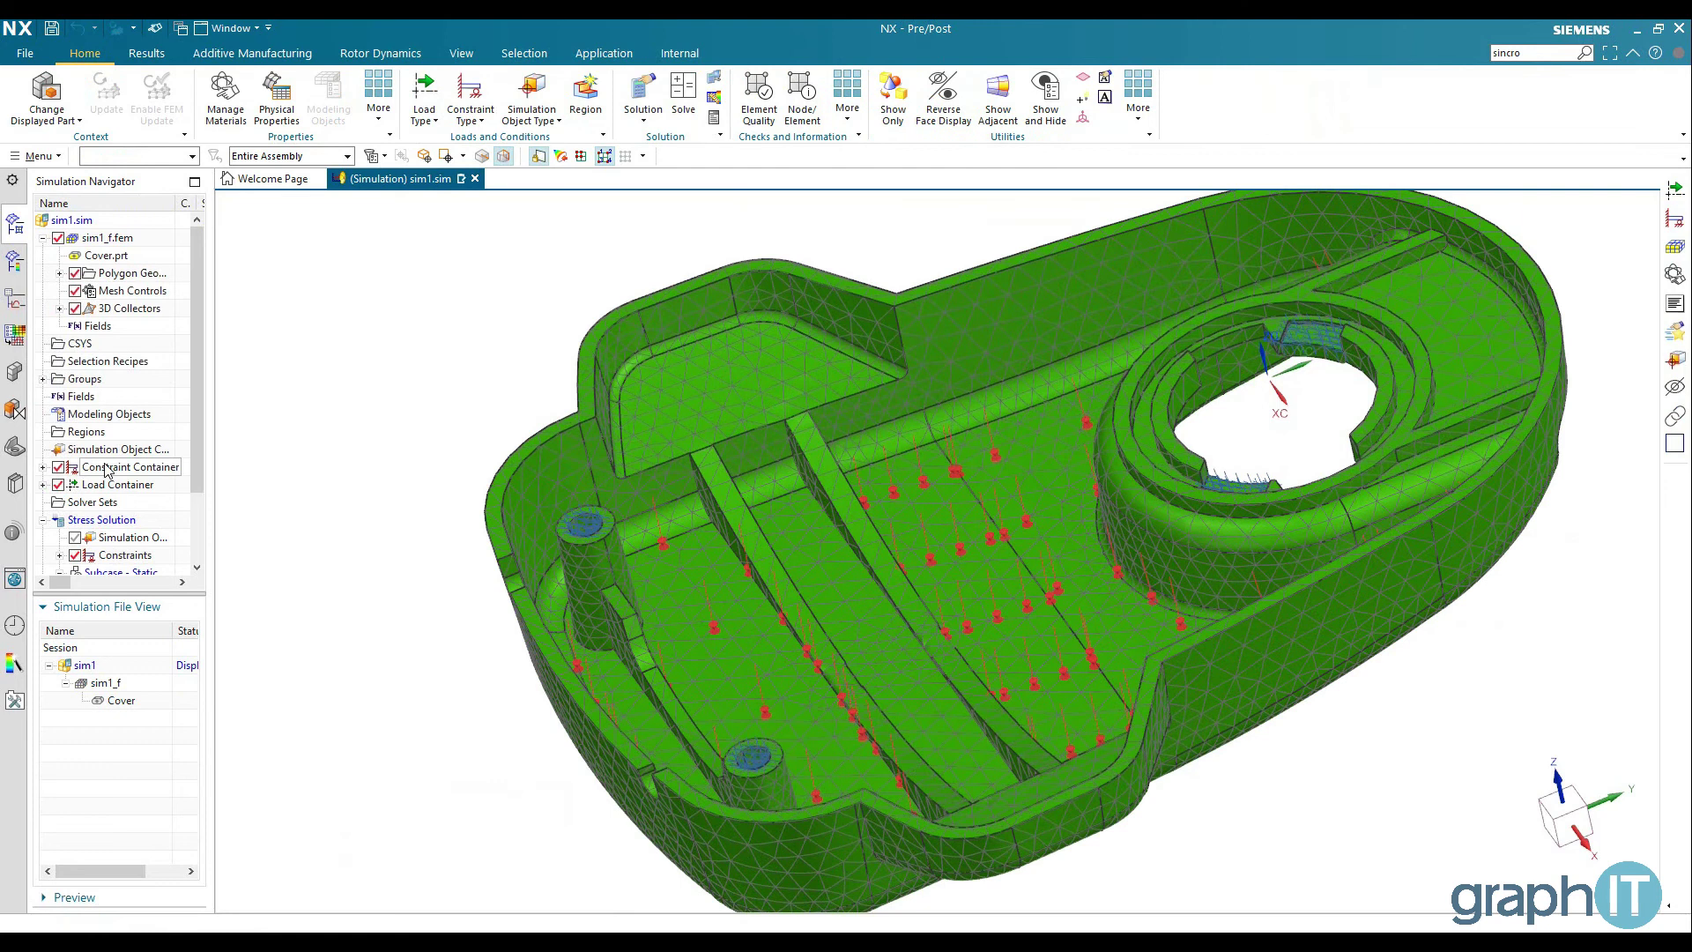
scroll(106, 471, down, 2)
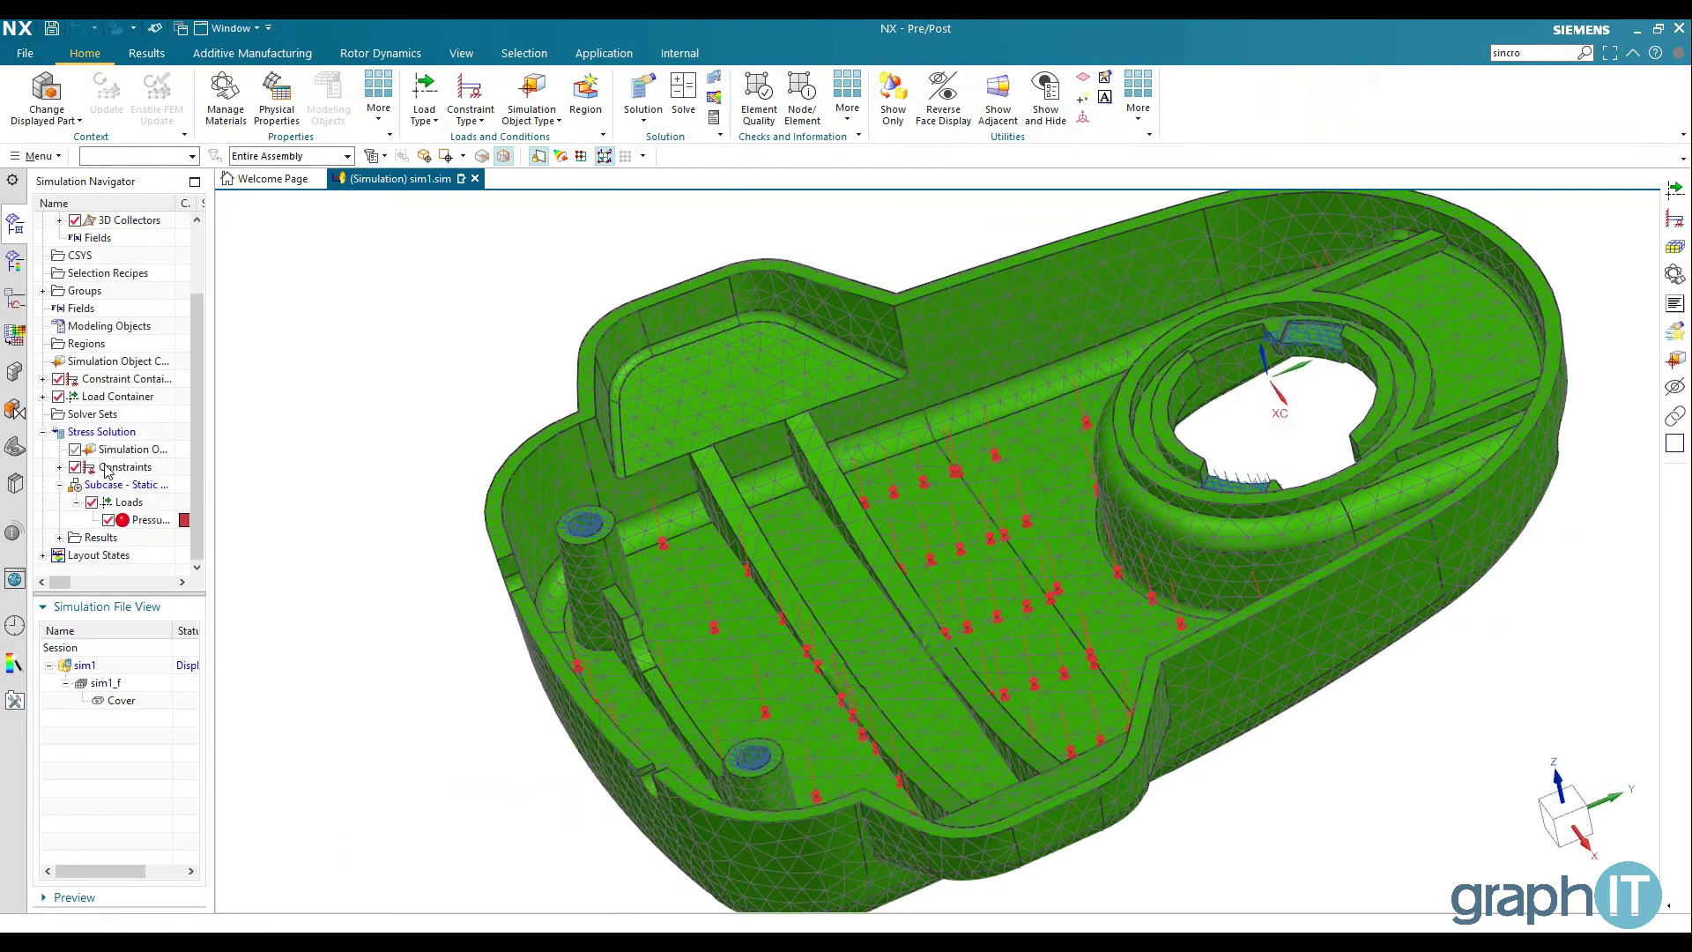
click(44, 432)
right_click(91, 525)
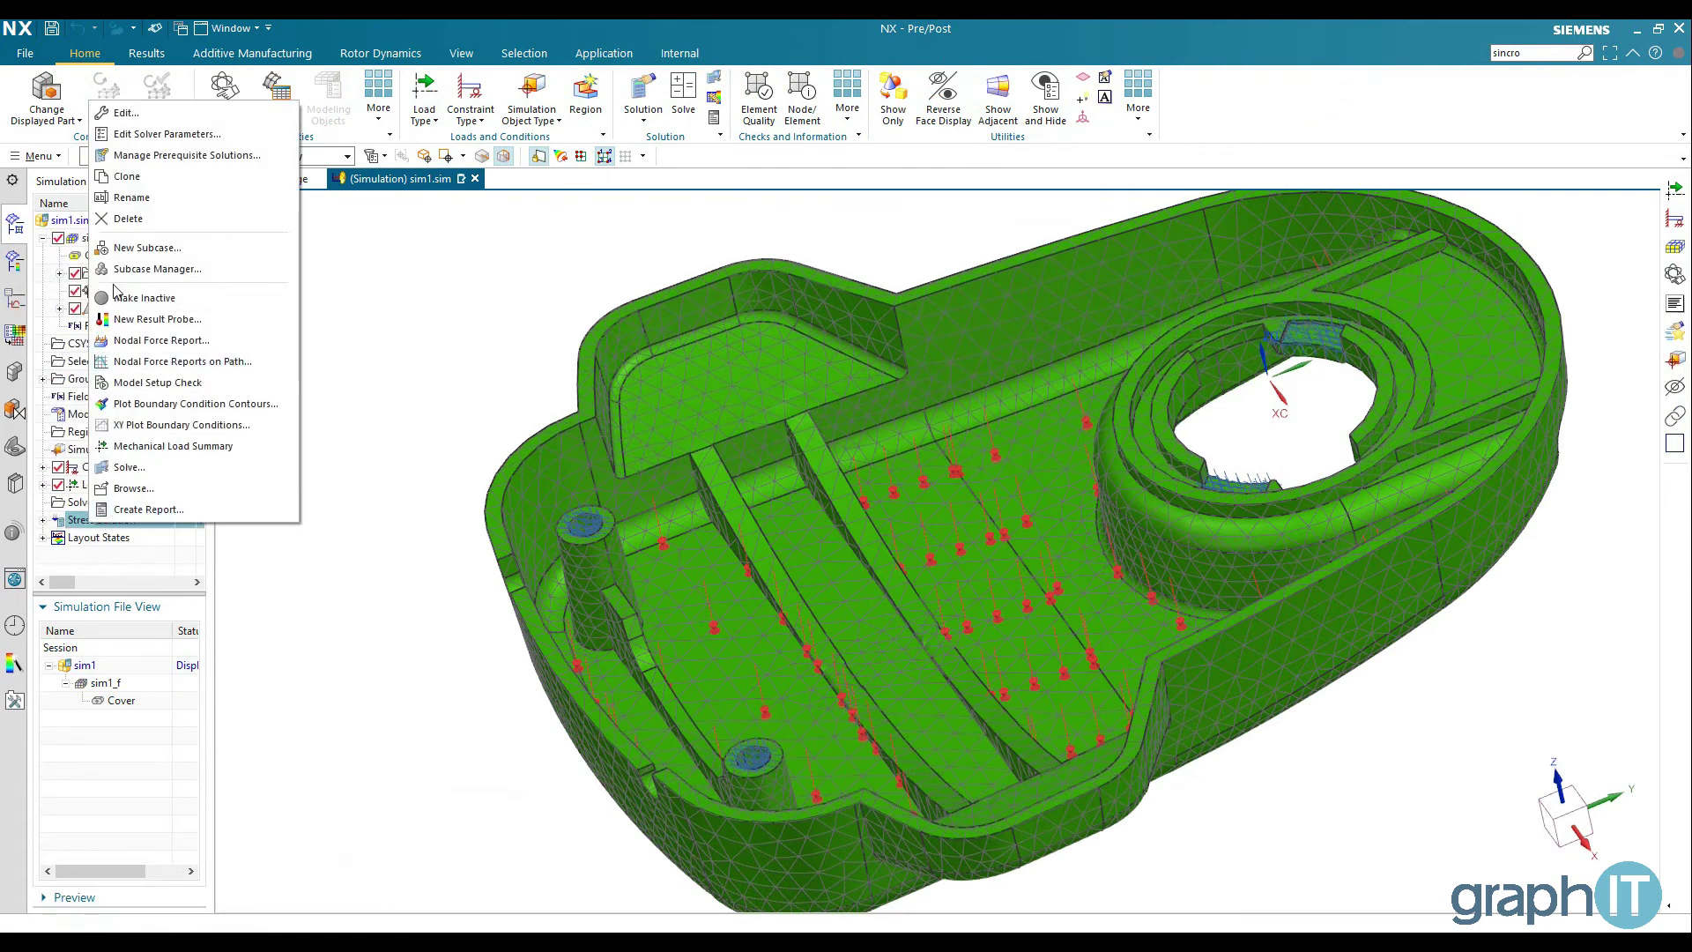
click(124, 179)
- Rename the cloned solution to 'New design'
scroll(103, 467, down, 1)
click(105, 451)
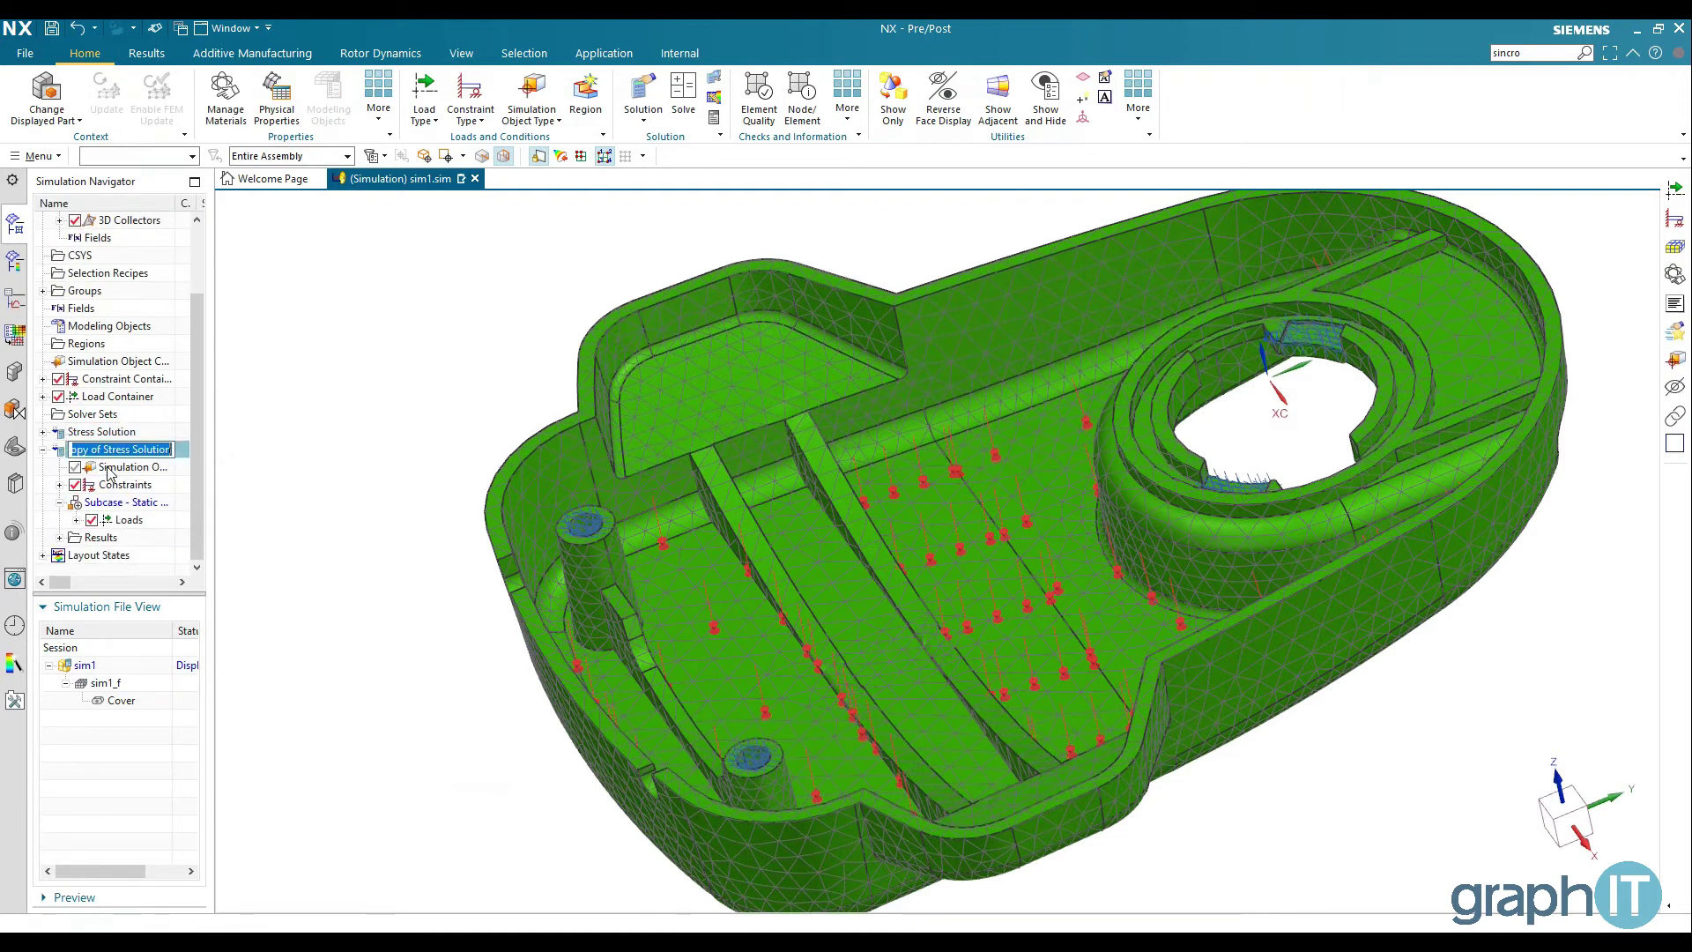
text(New desi)
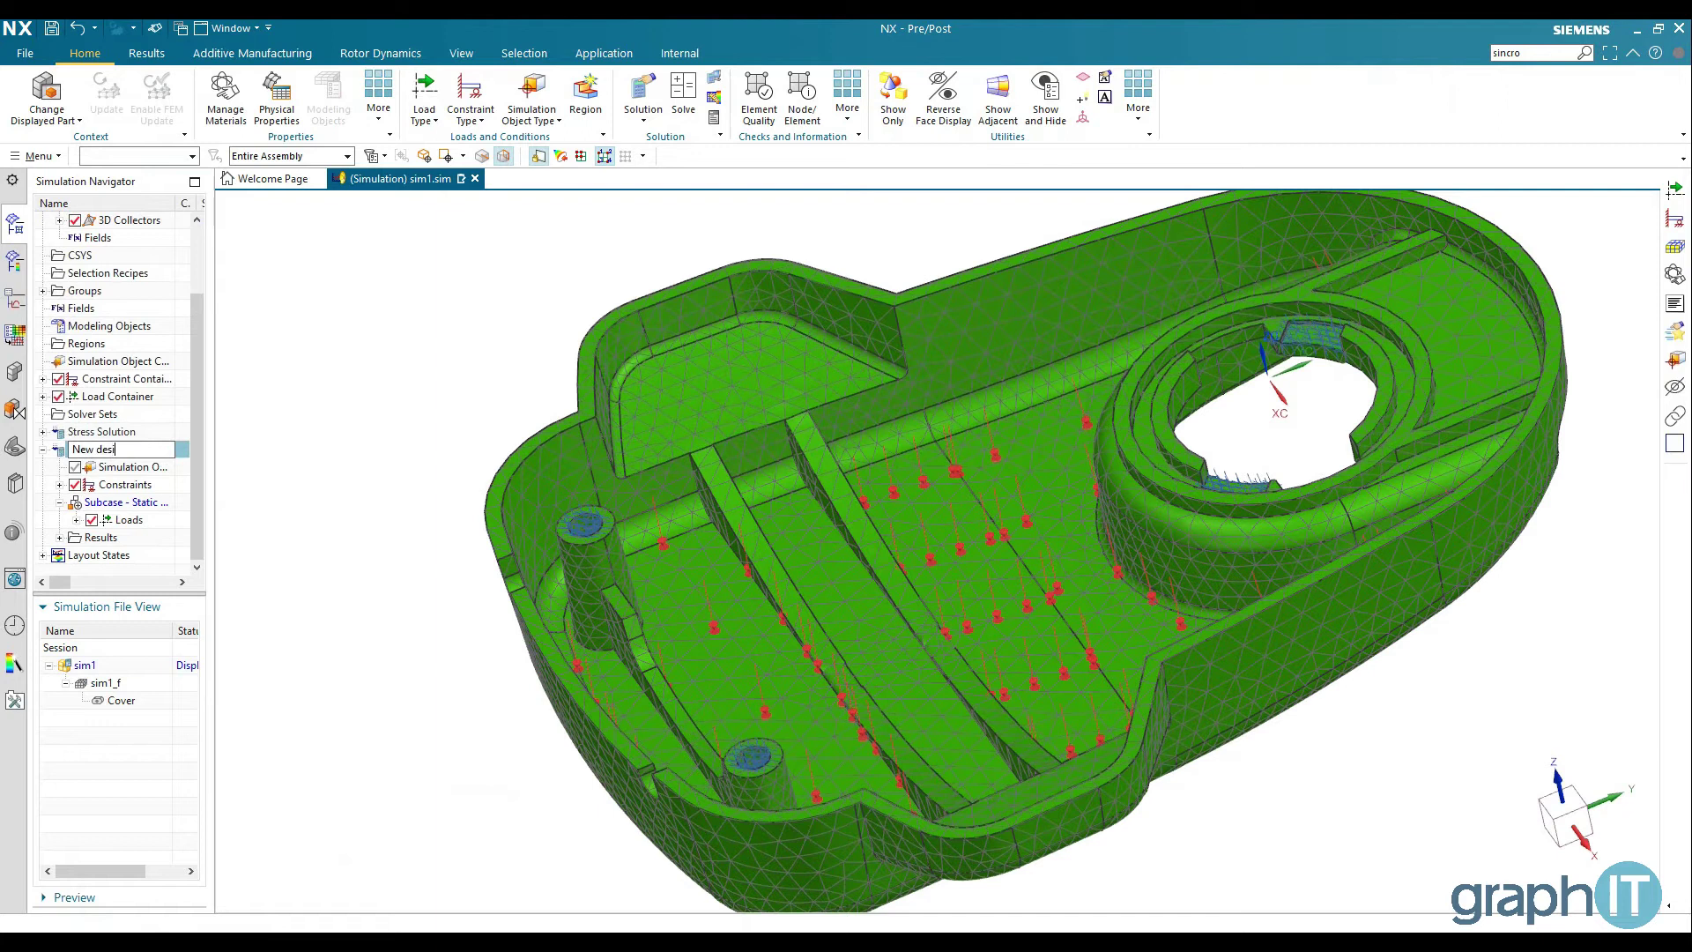
text(gn)
key(Return)
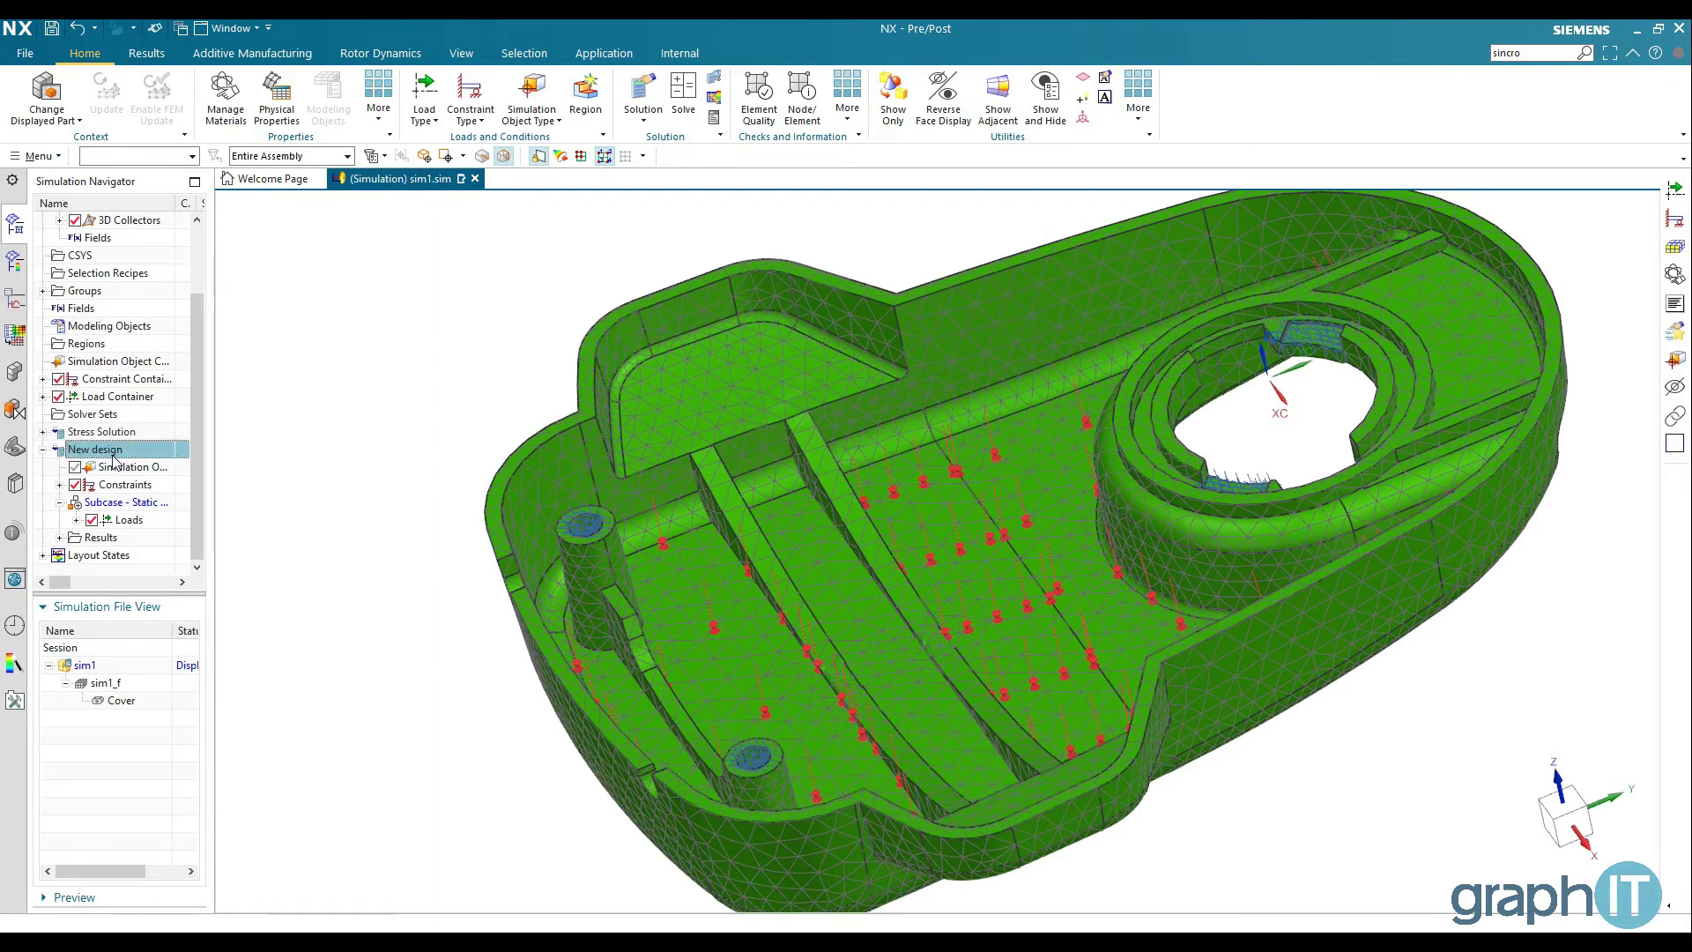
- Reapply New design's pressure load to the updated two-rib cover floor faces
click(76, 520)
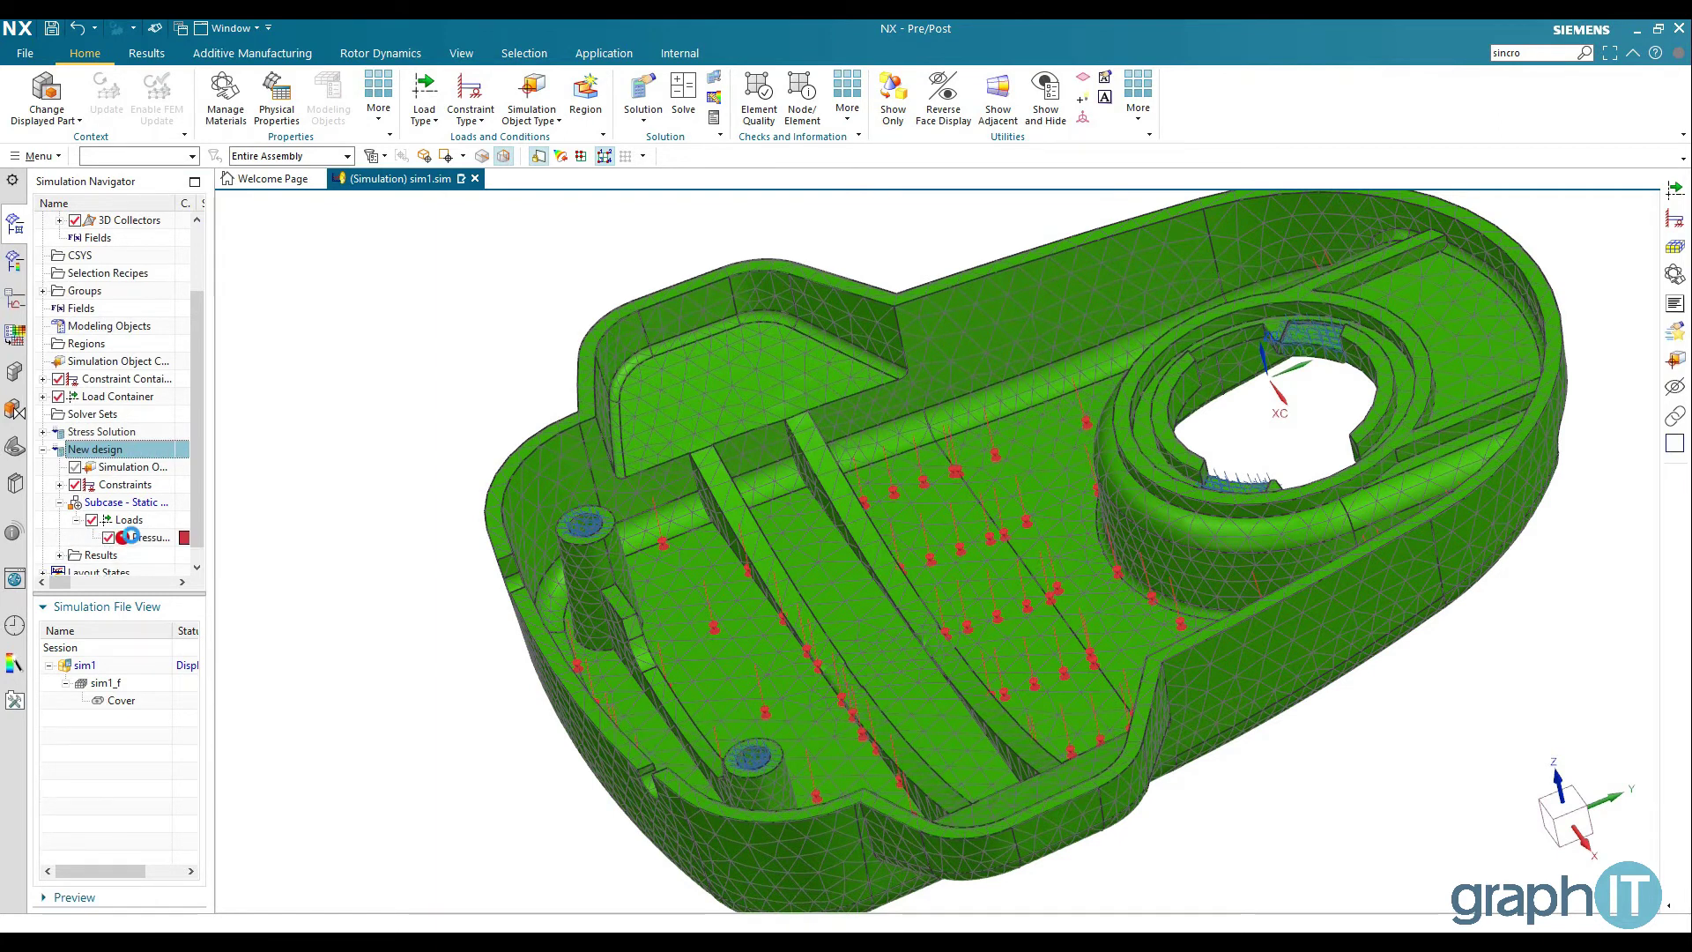
click(130, 537)
double_click(176, 540)
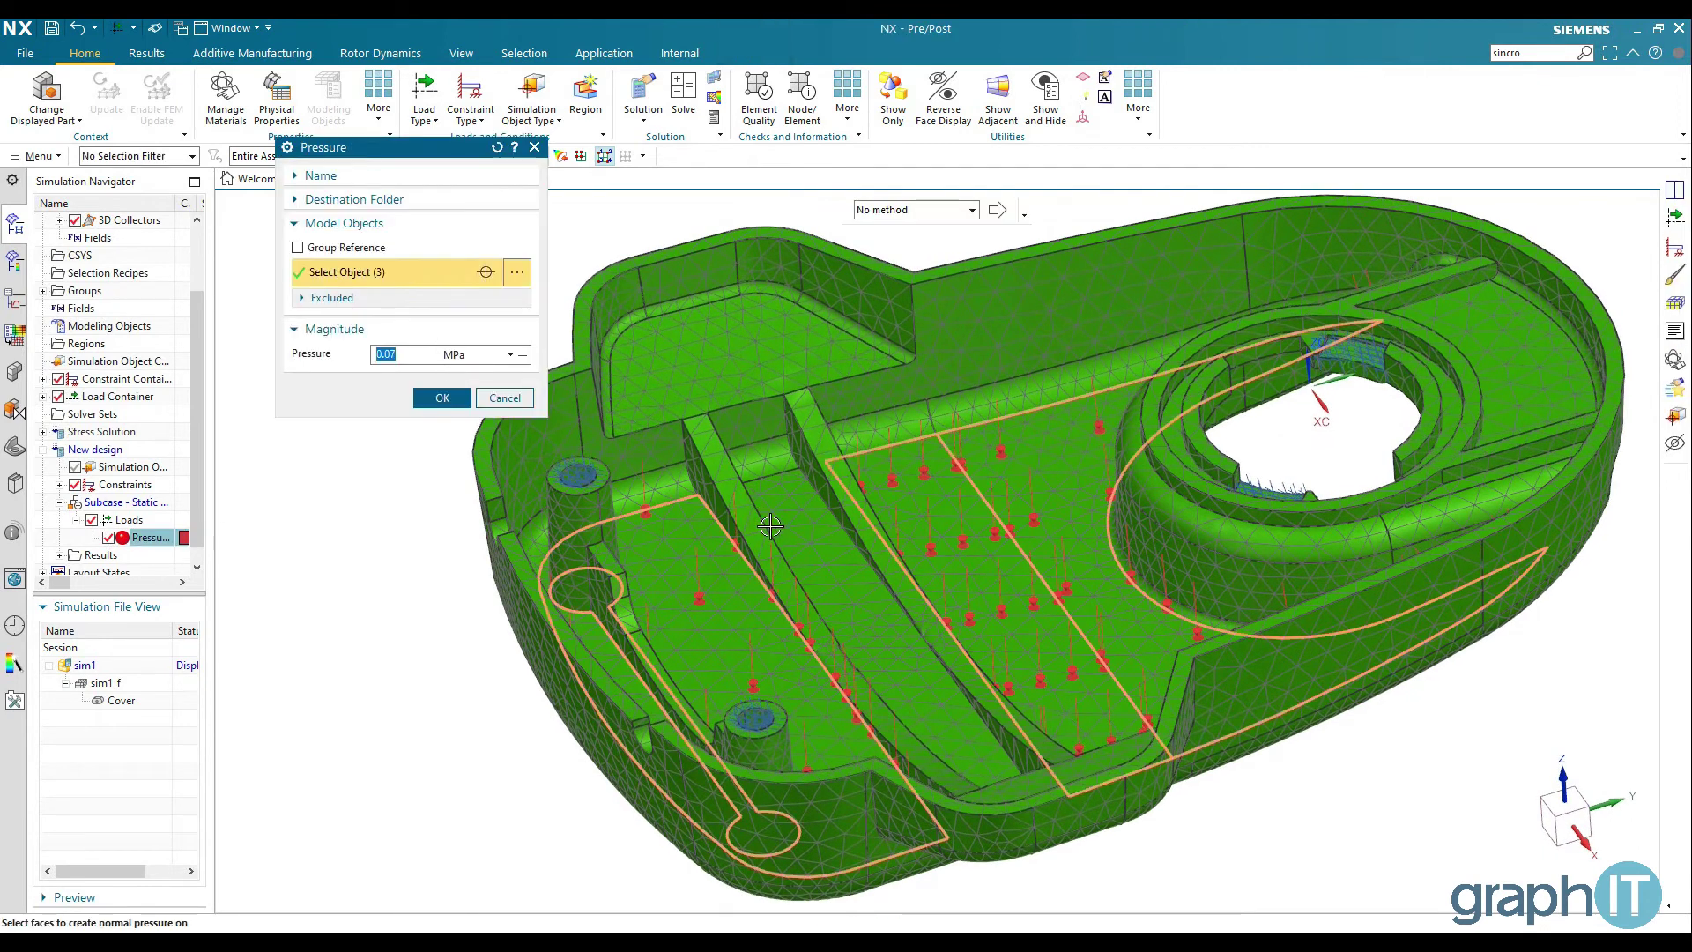
click(443, 398)
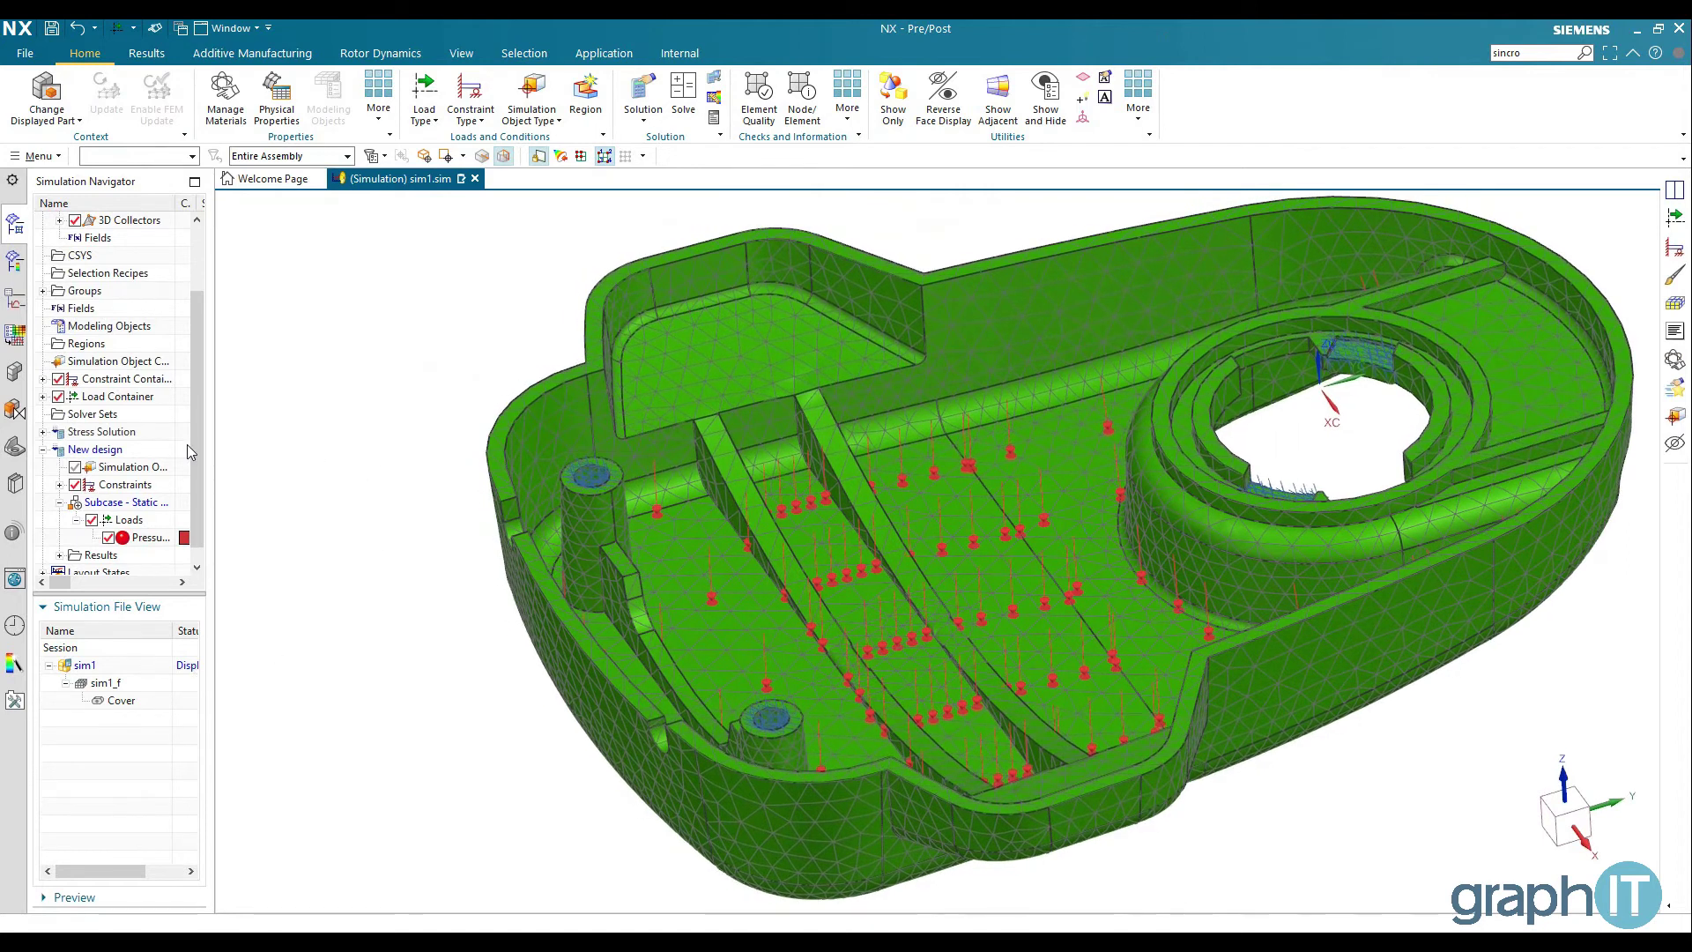
- Solve New design, decline reviewing results, close the solver windows and expand its Results
right_click(78, 451)
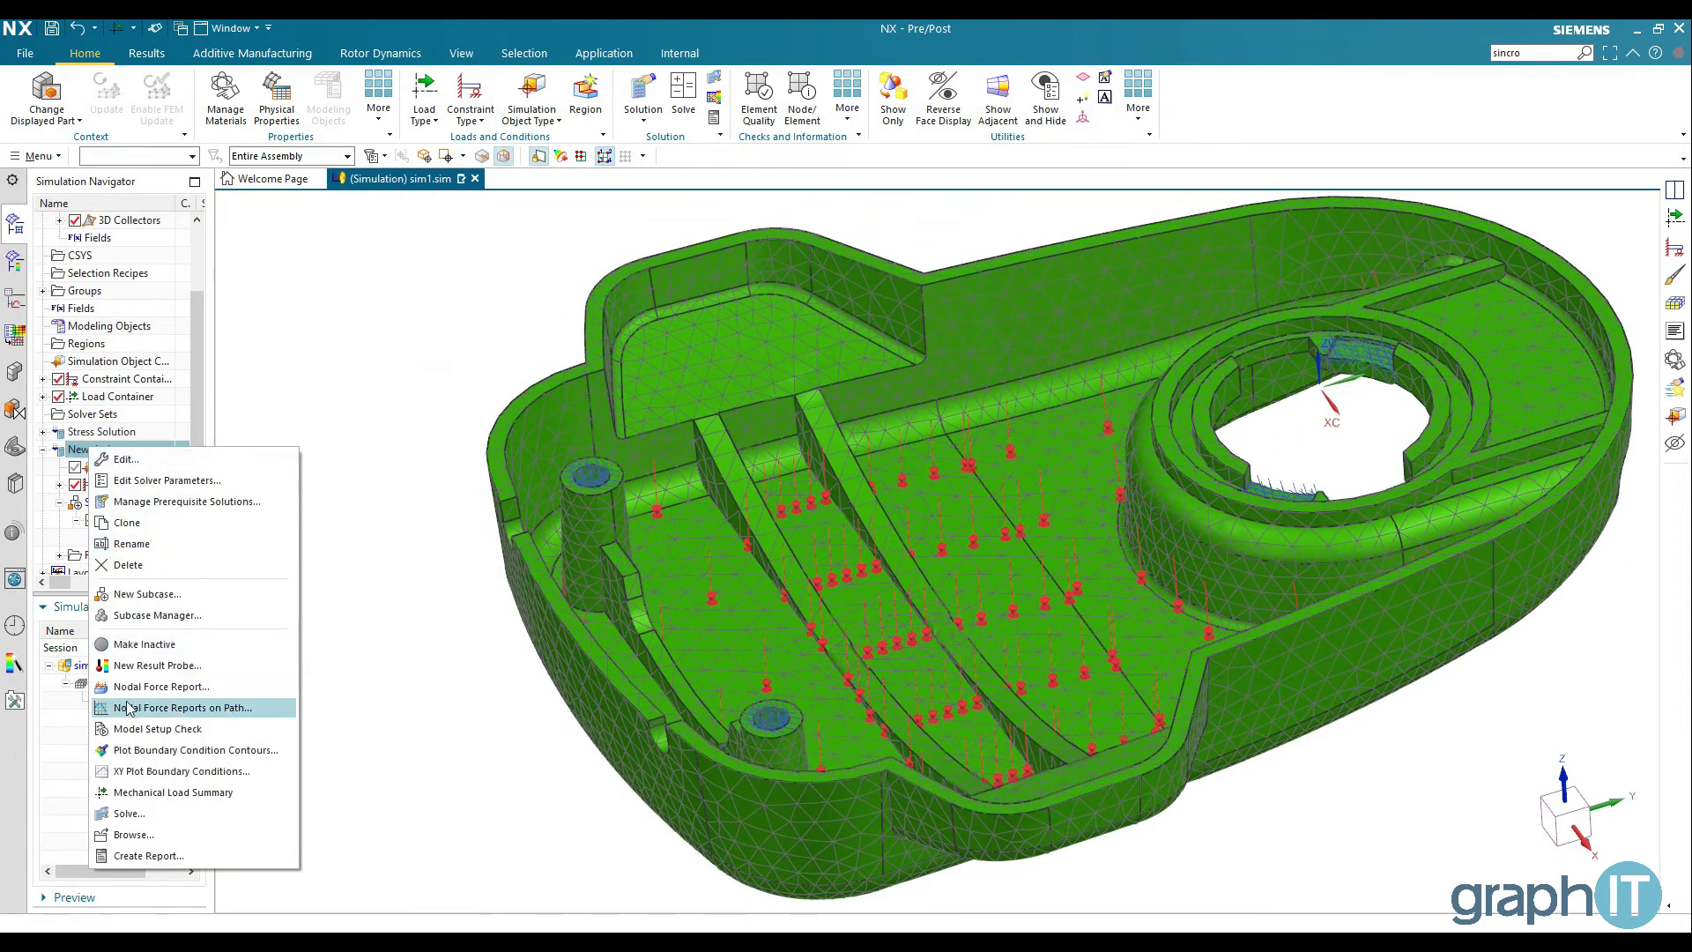
click(130, 814)
key(Return)
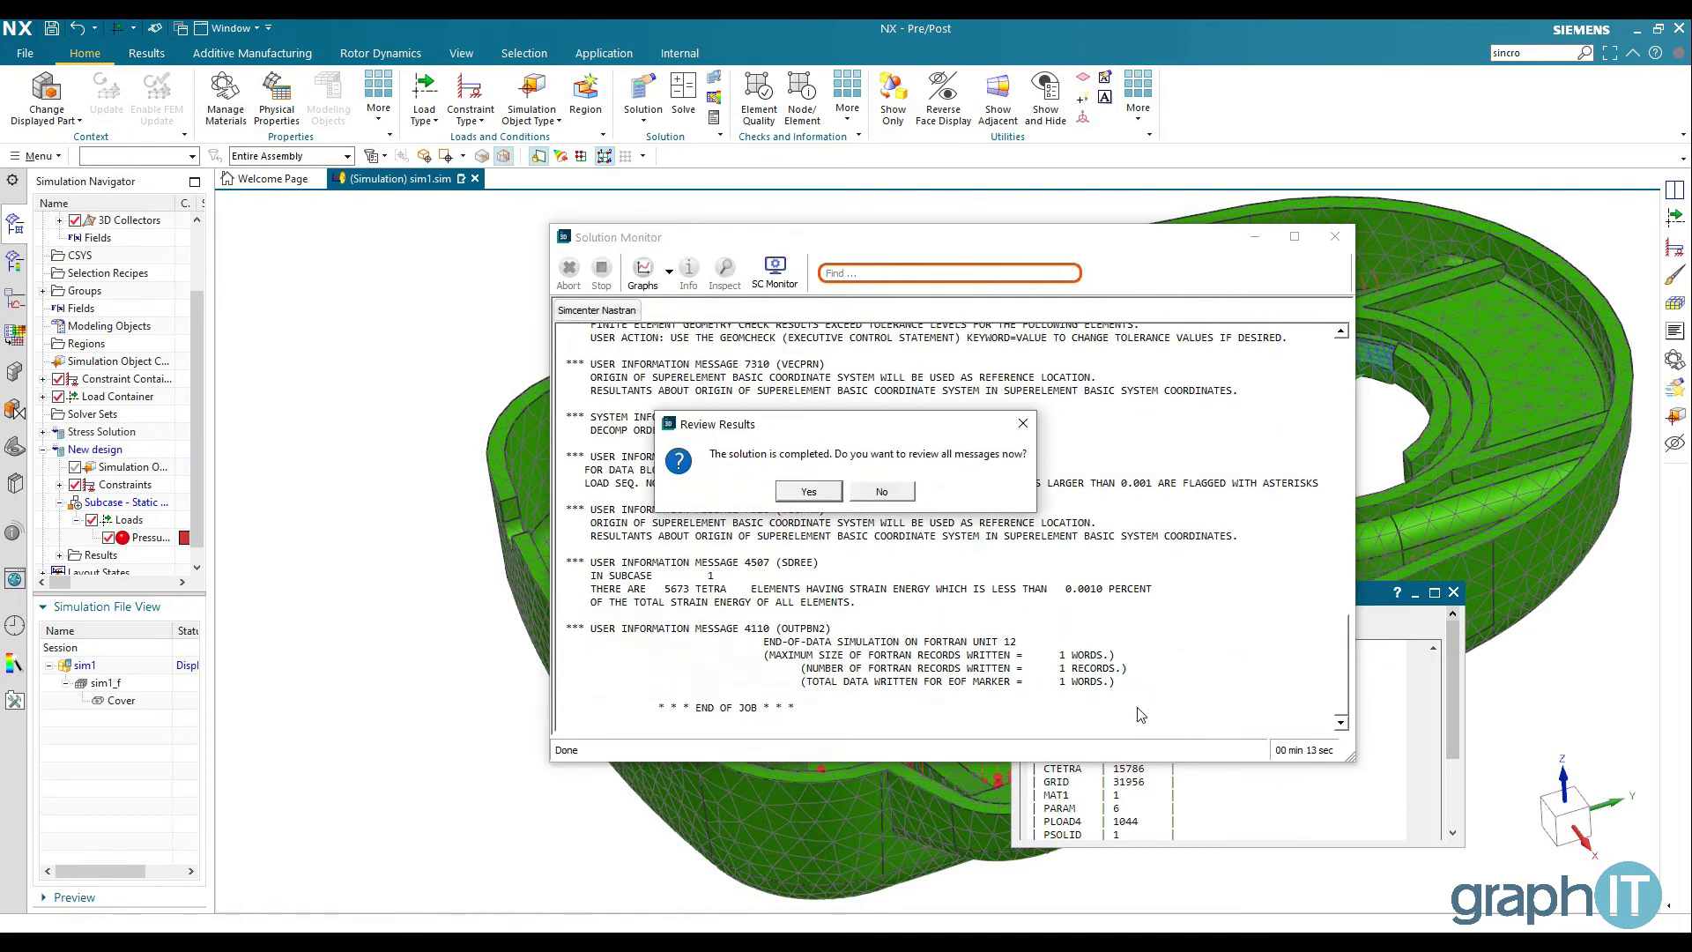
click(882, 491)
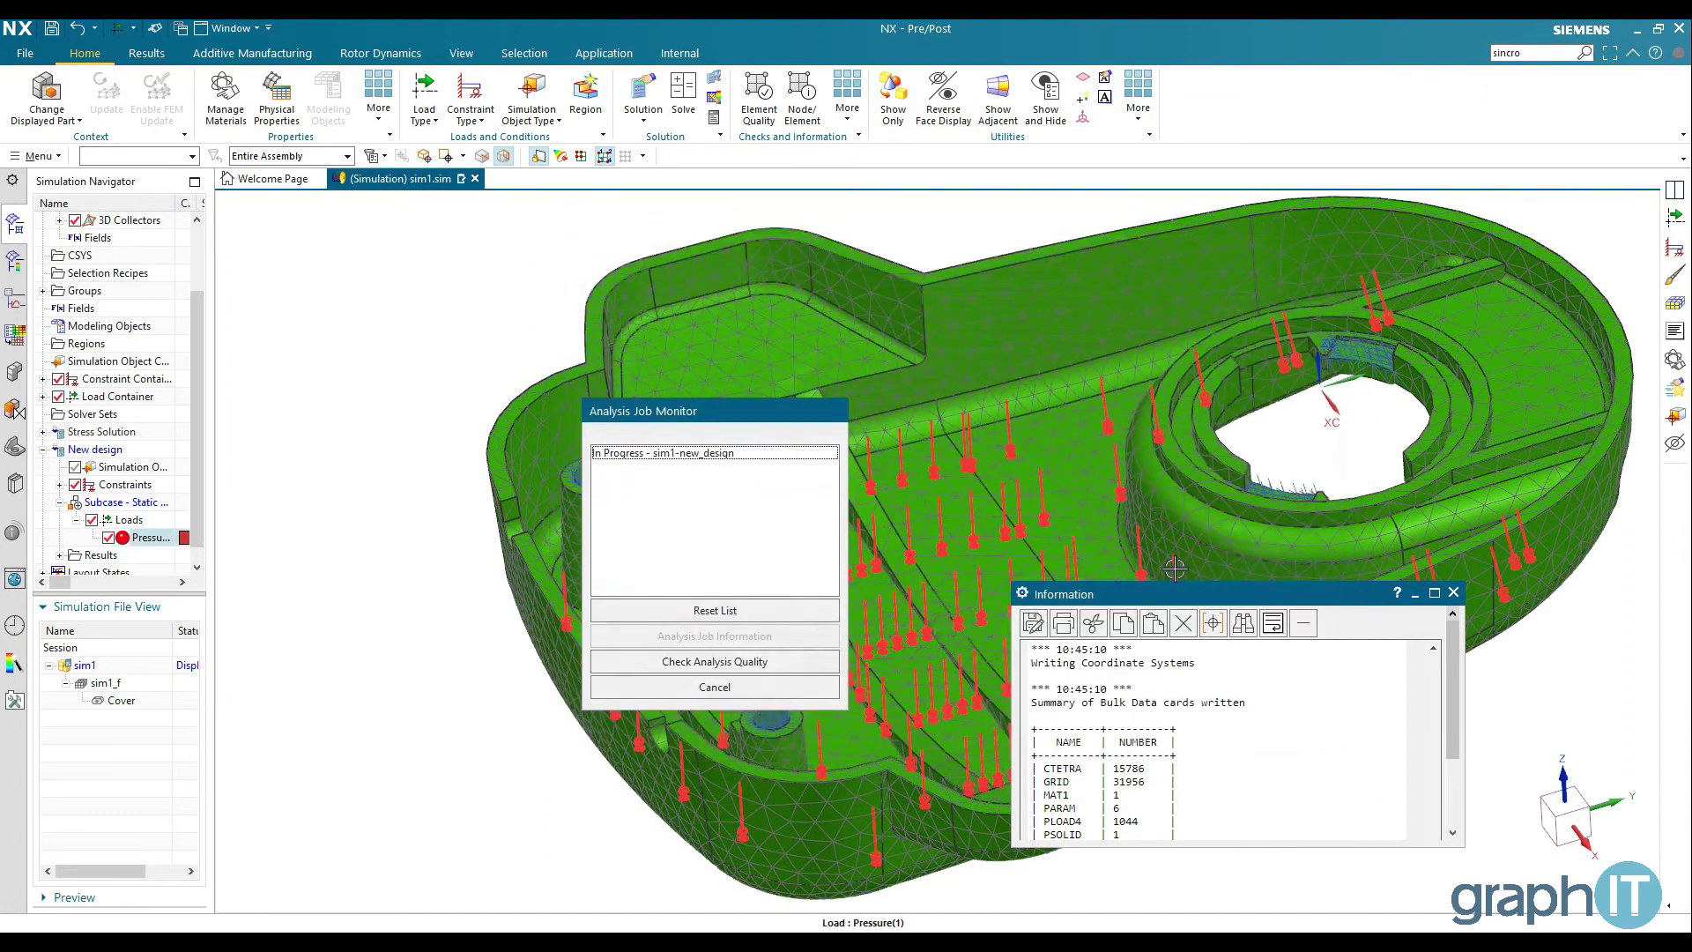
click(1453, 592)
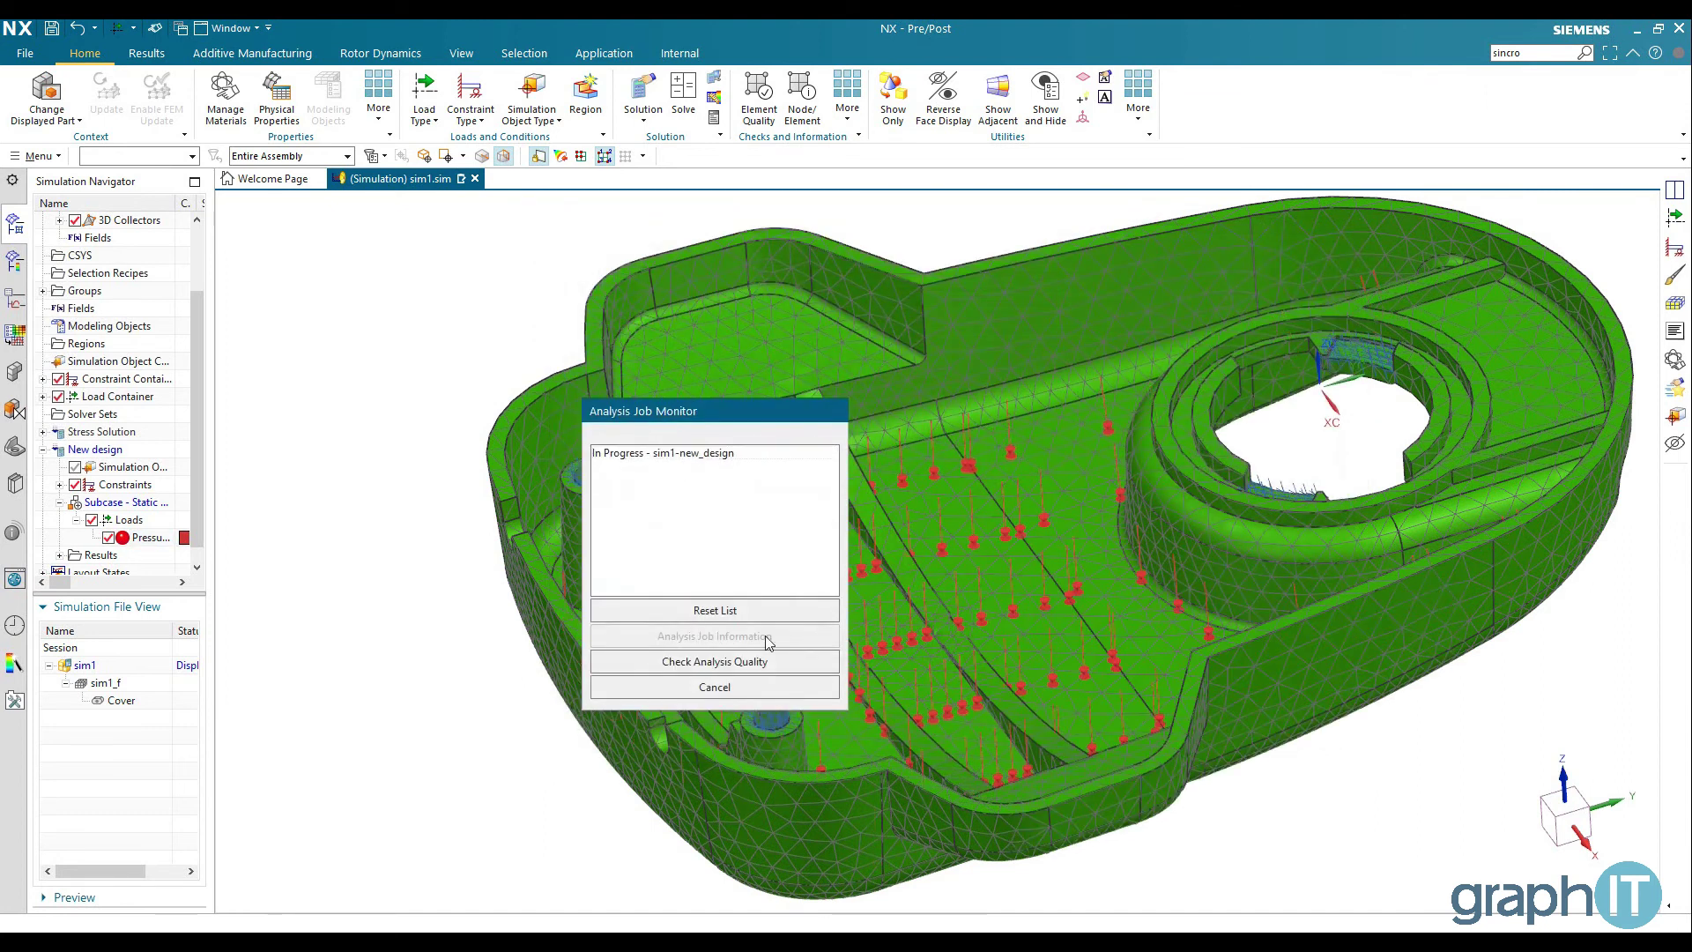
click(721, 687)
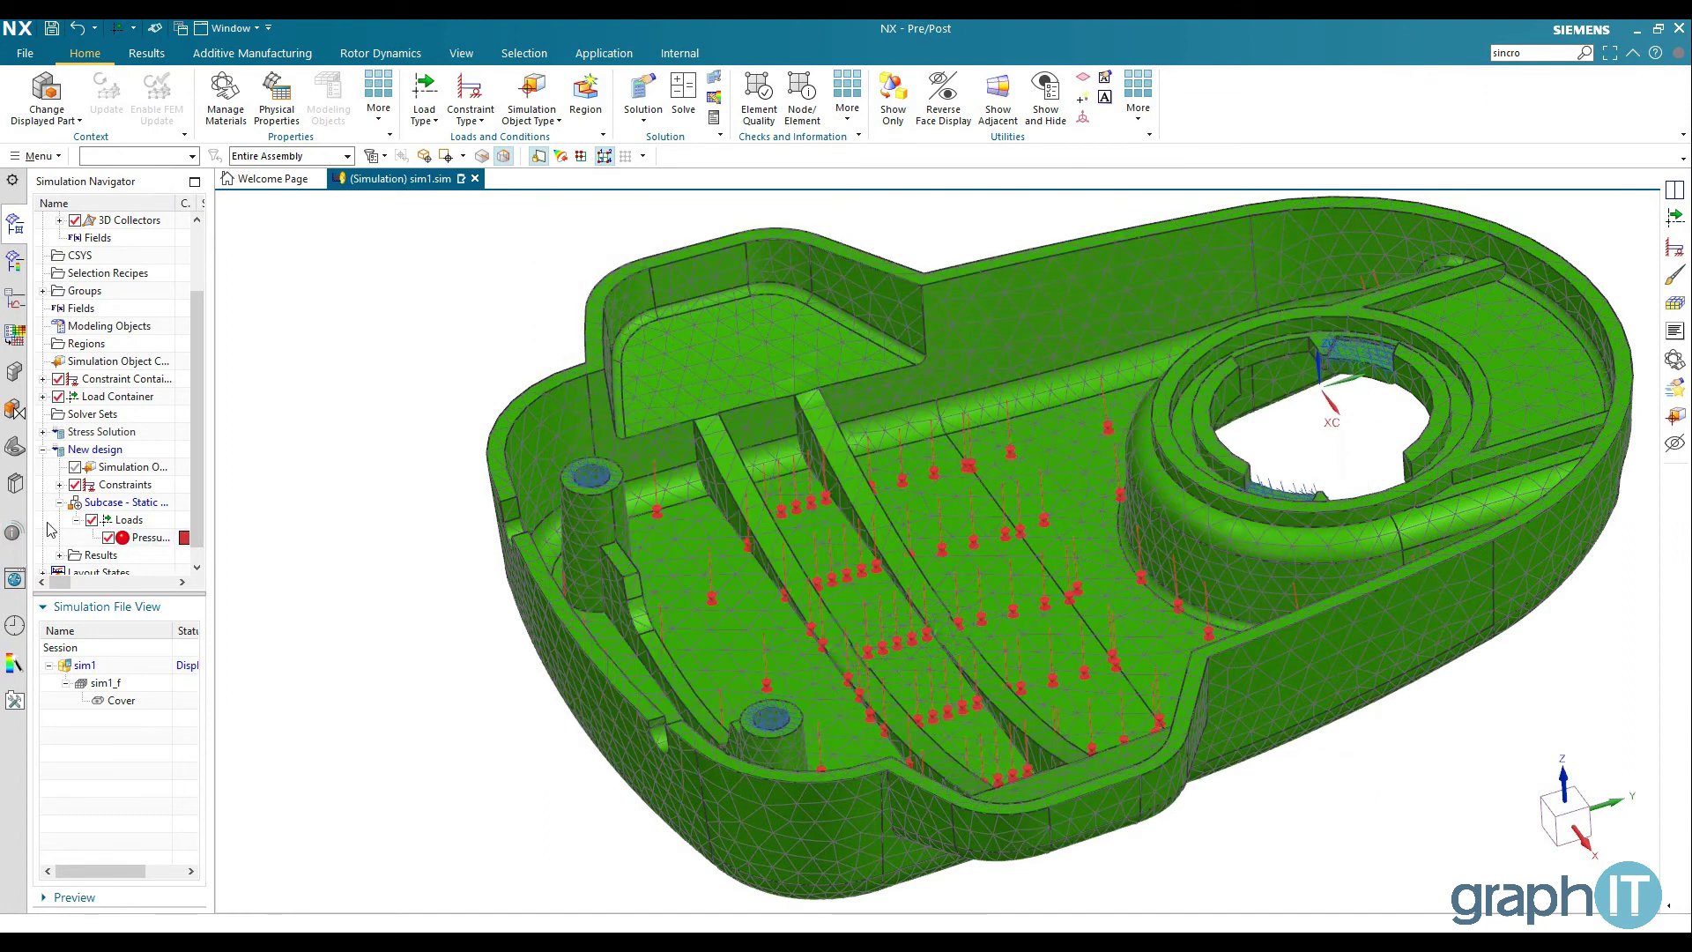
click(60, 555)
- Plot New design's nodal displacement contour (max 0.649 mm) and switch to a two-viewport layout
double_click(104, 555)
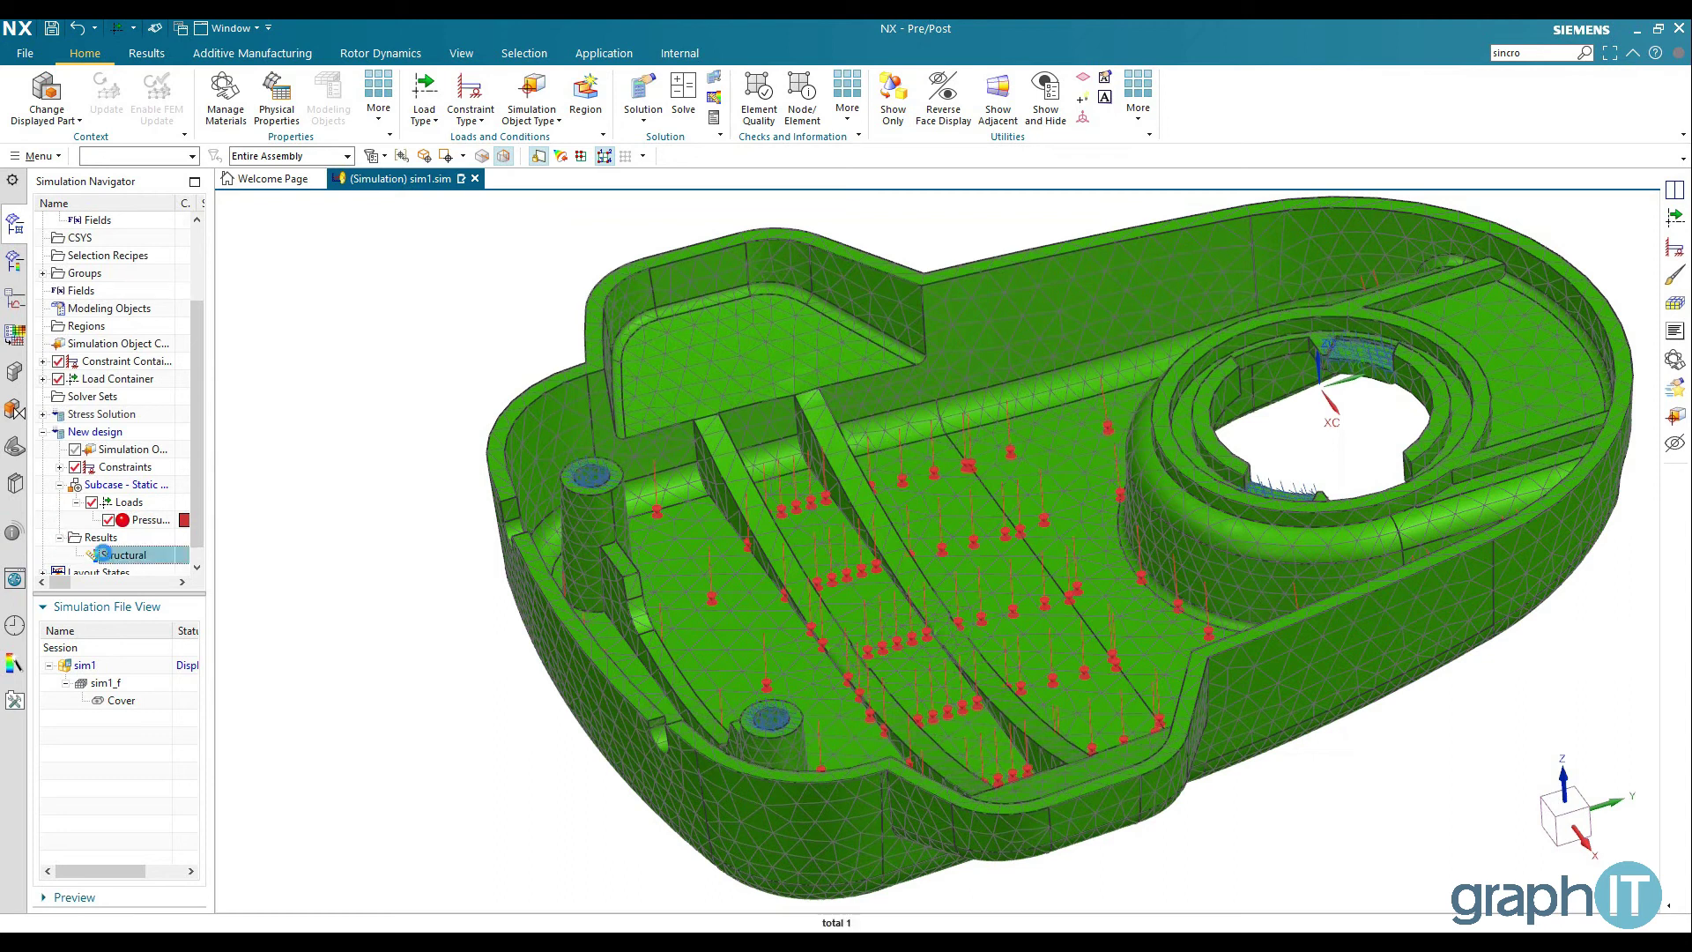
click(58, 291)
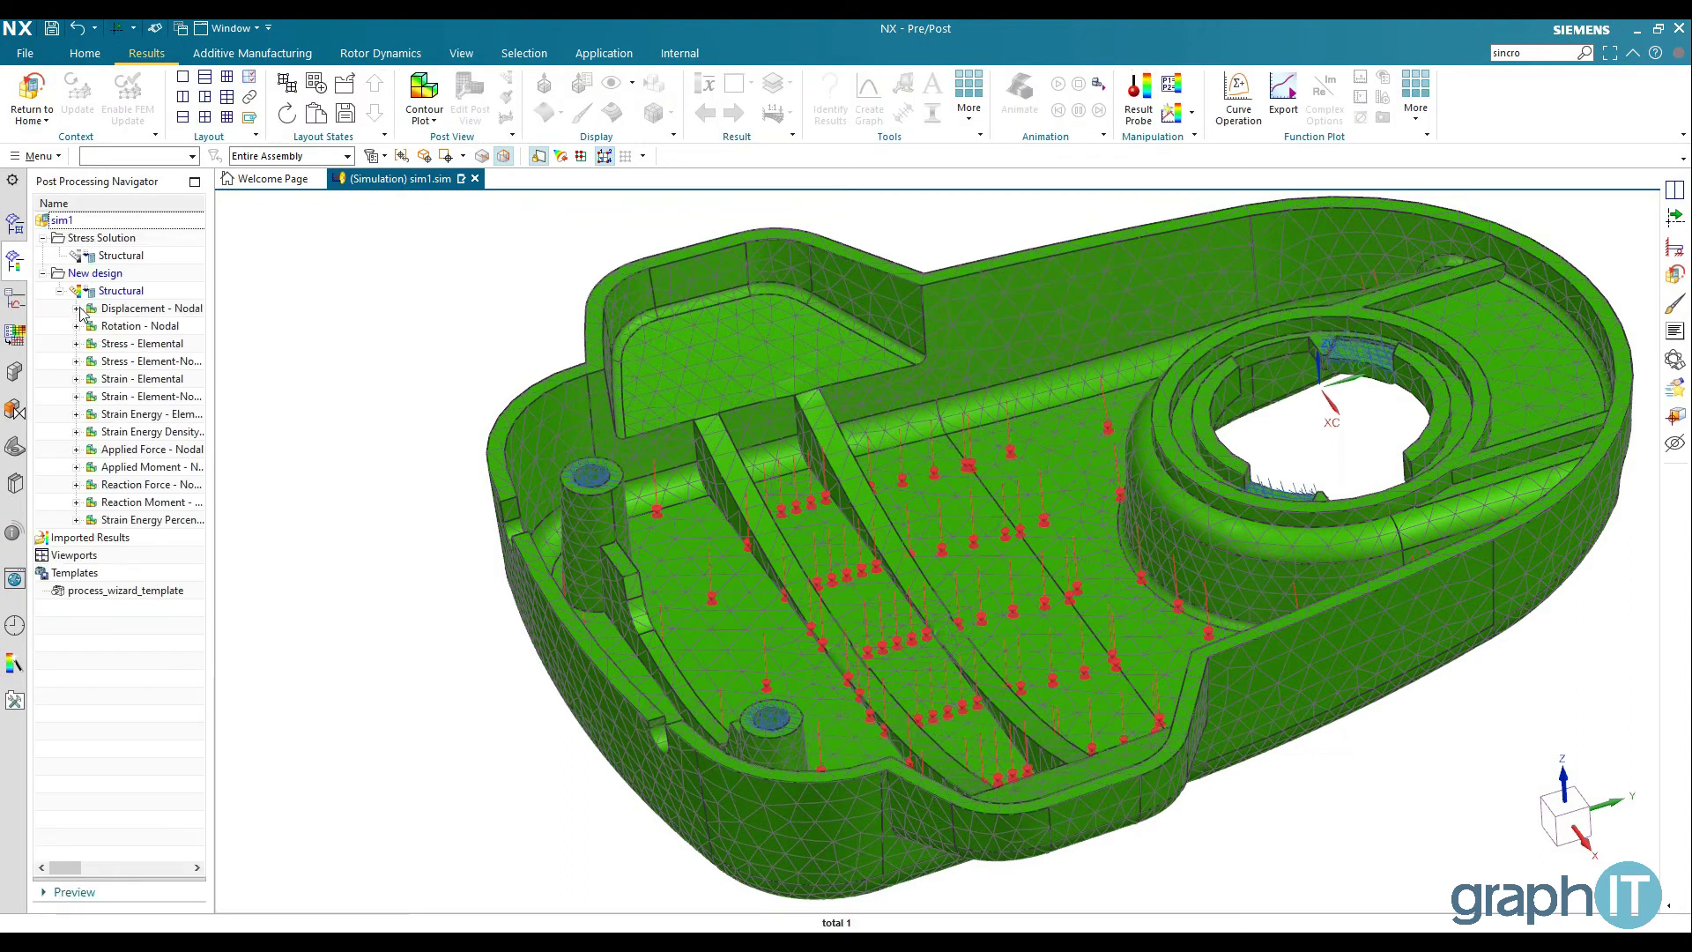
double_click(109, 310)
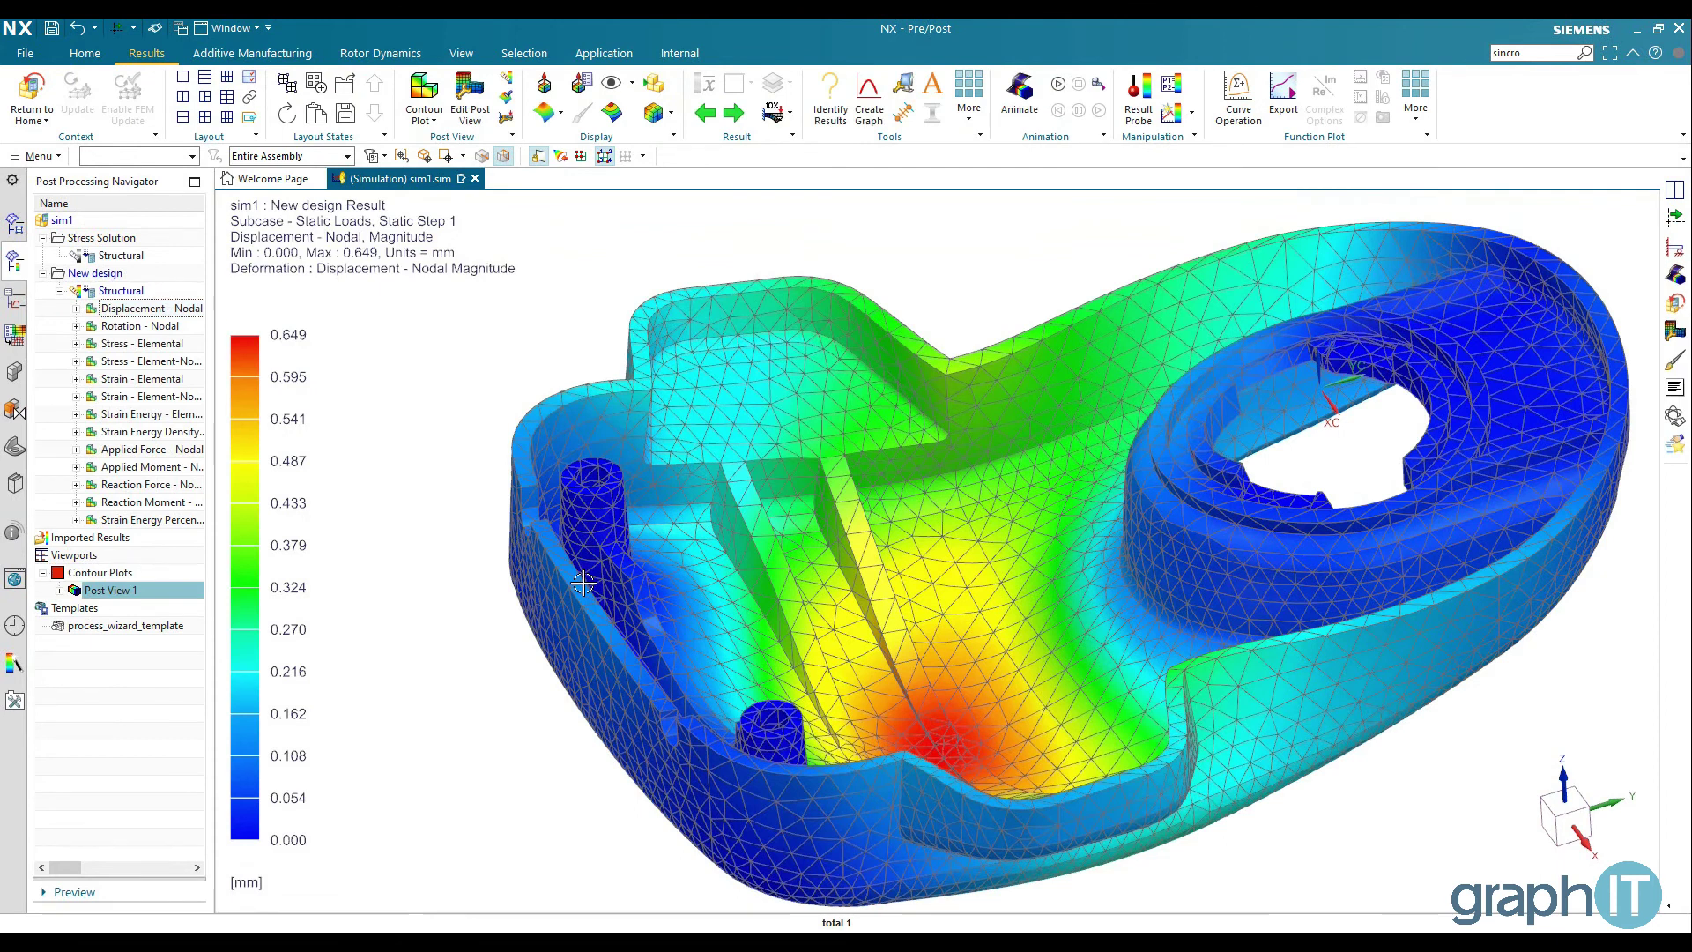
middle_drag(411, 335, 420, 493)
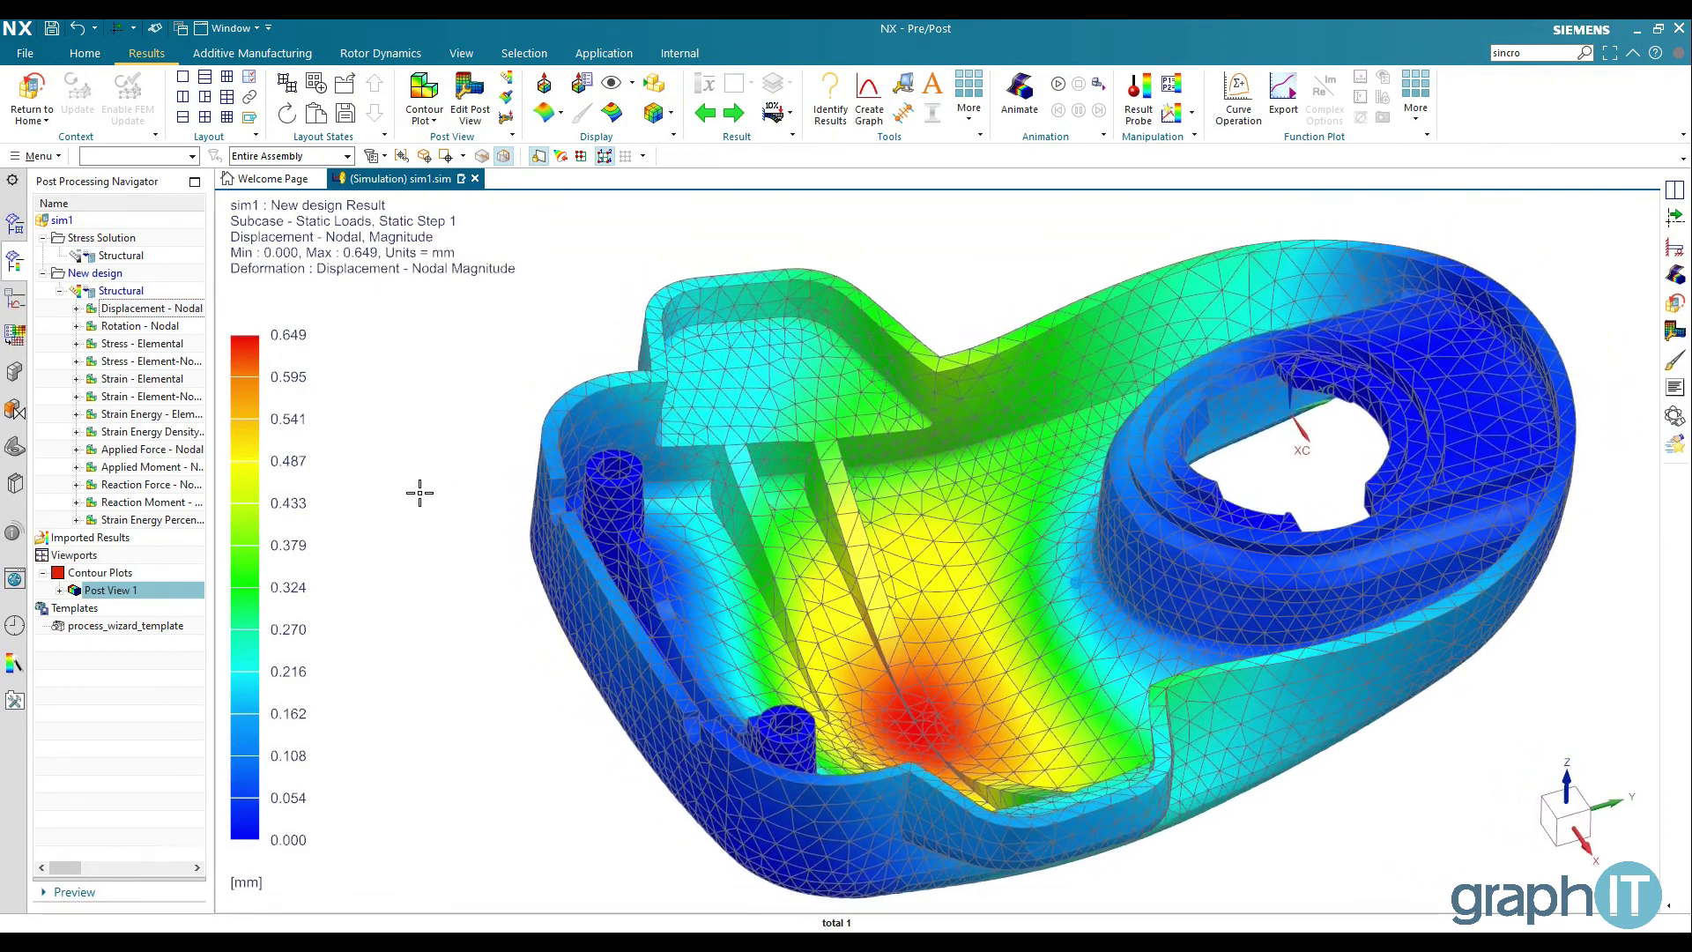
click(183, 97)
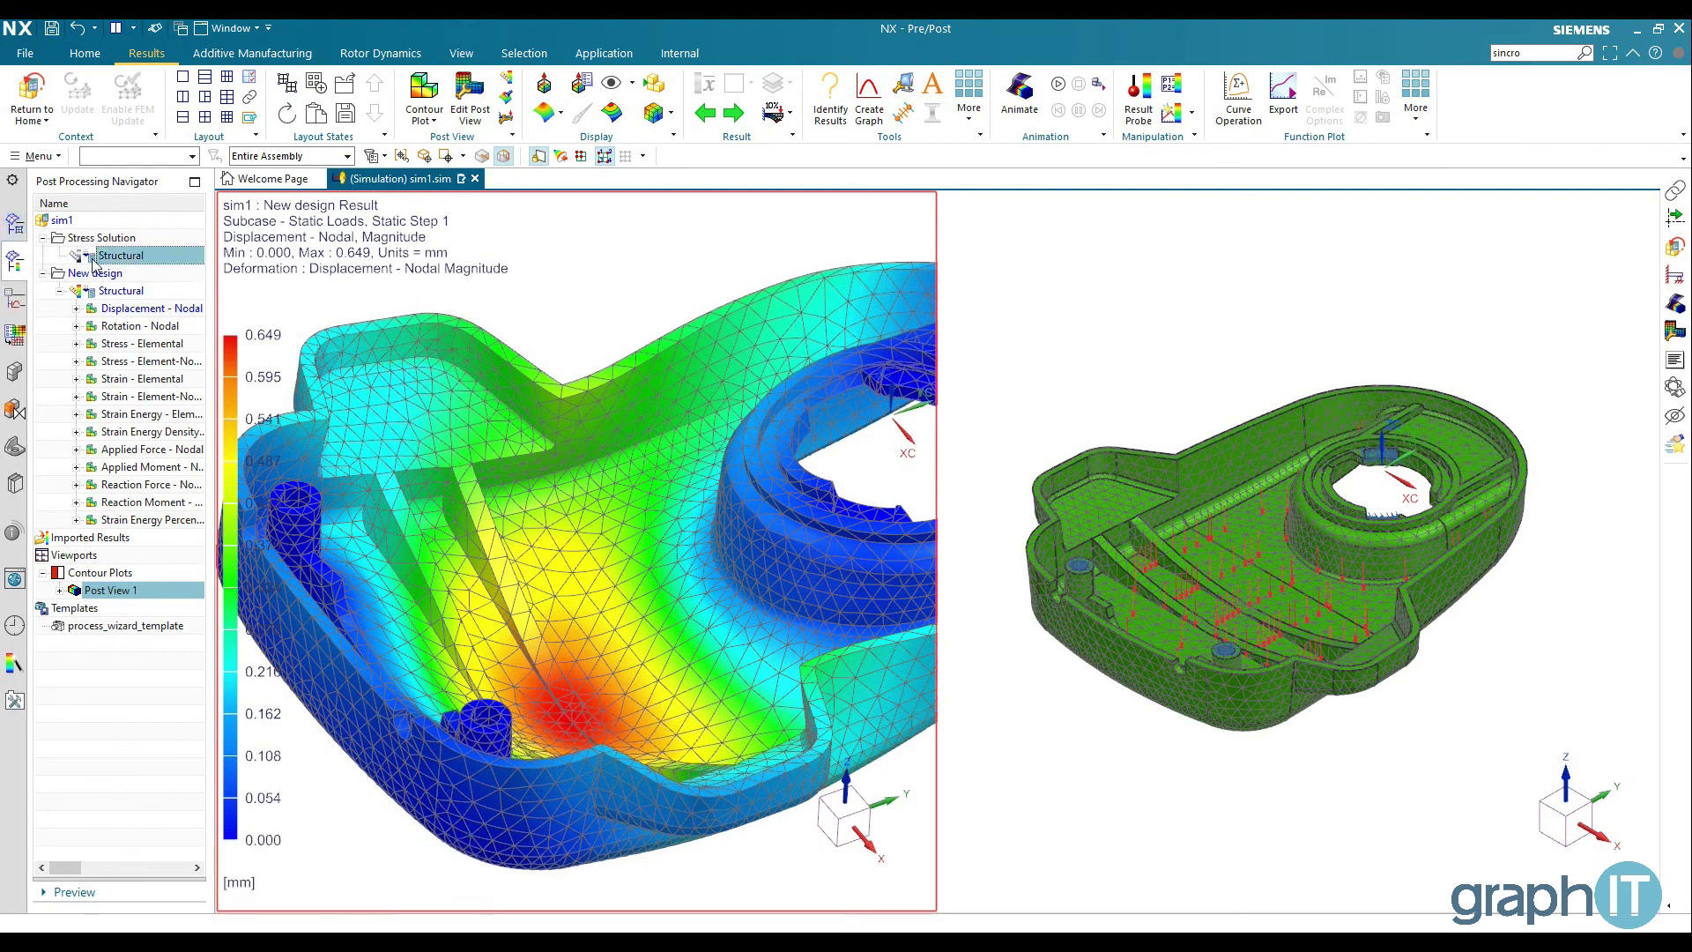
- Show the original Stress Solution's nodal displacement (max 0.739 mm) in the right view, synced to the left
click(60, 256)
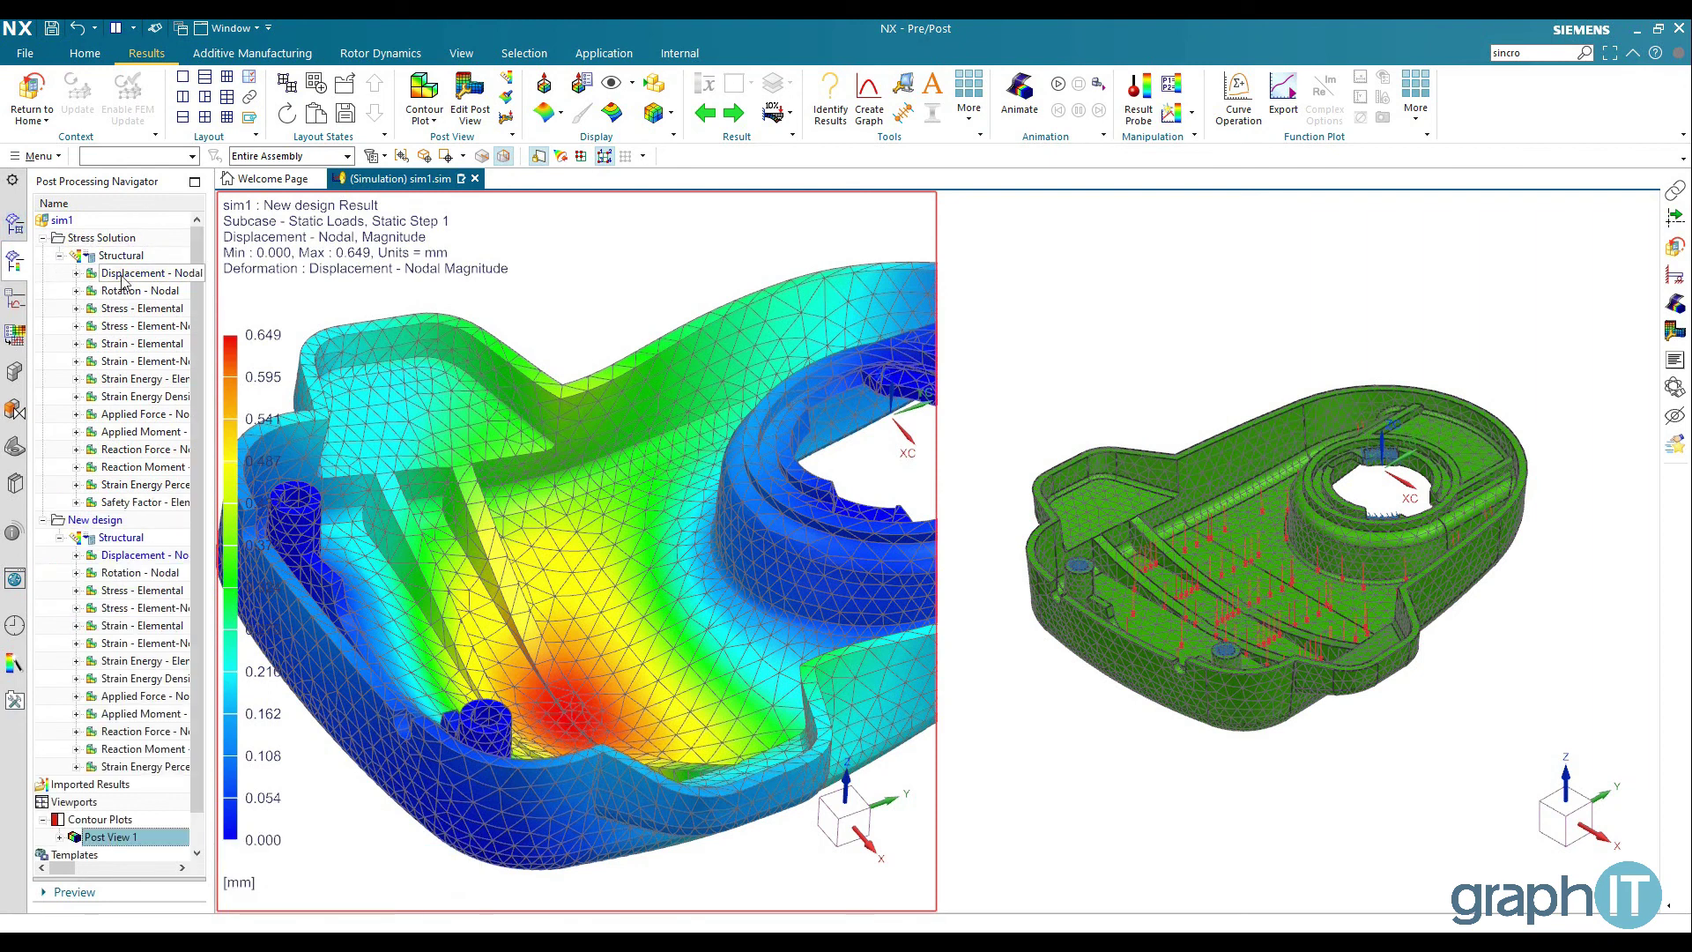
drag(123, 280, 1088, 319)
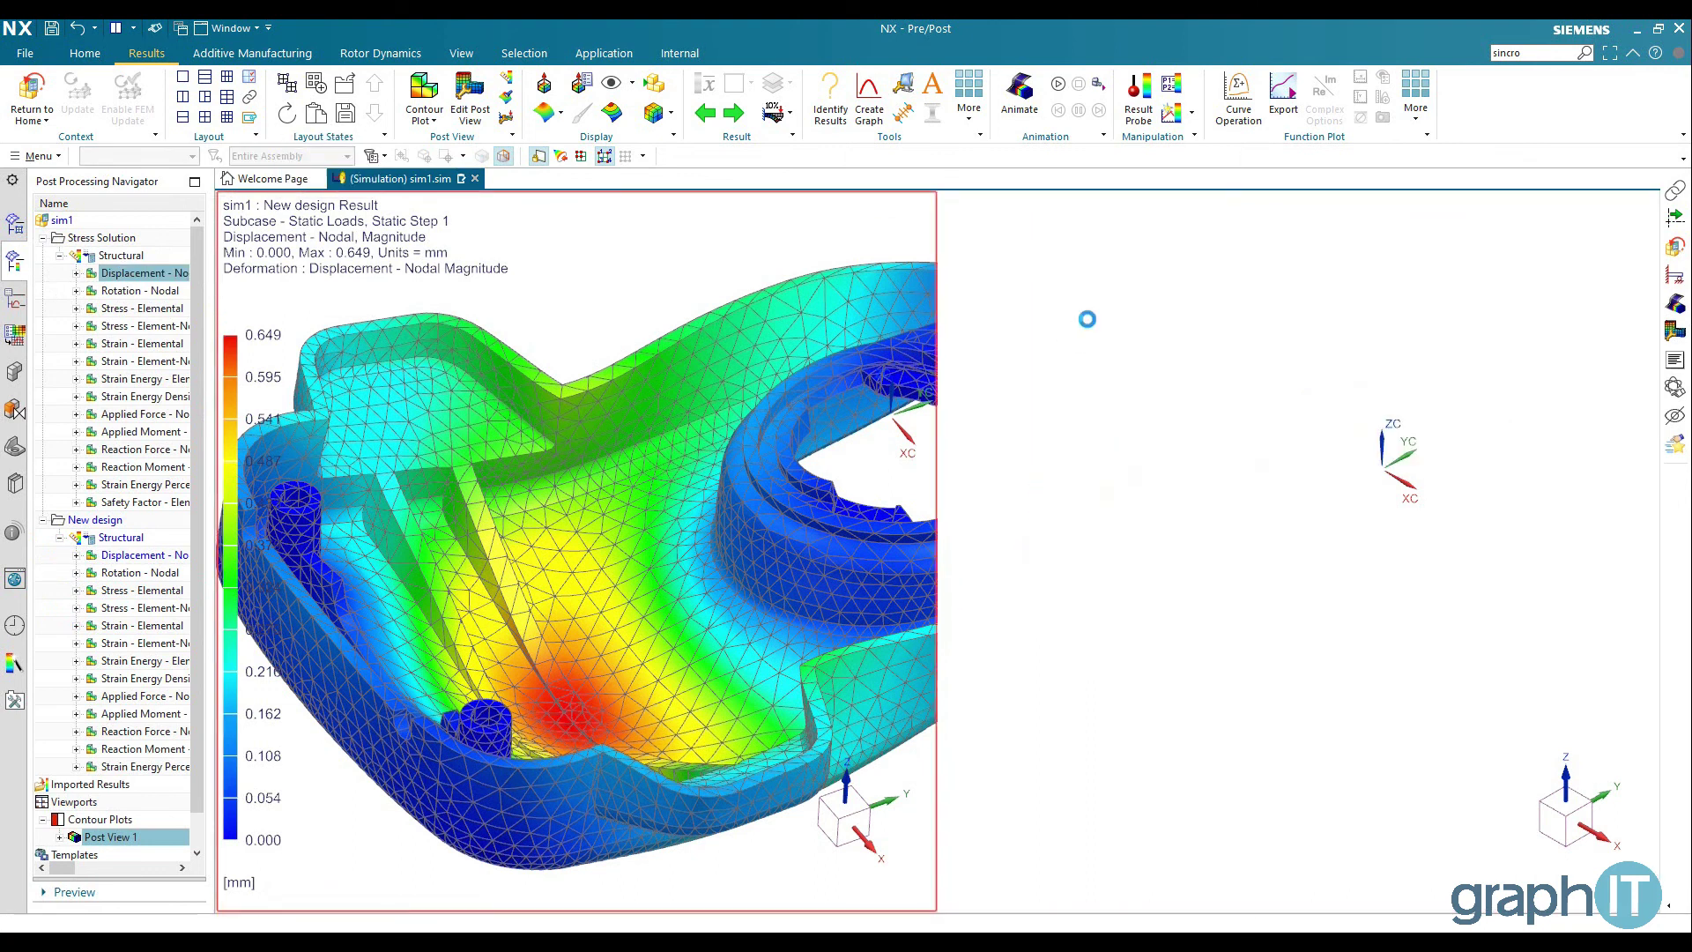
click(251, 98)
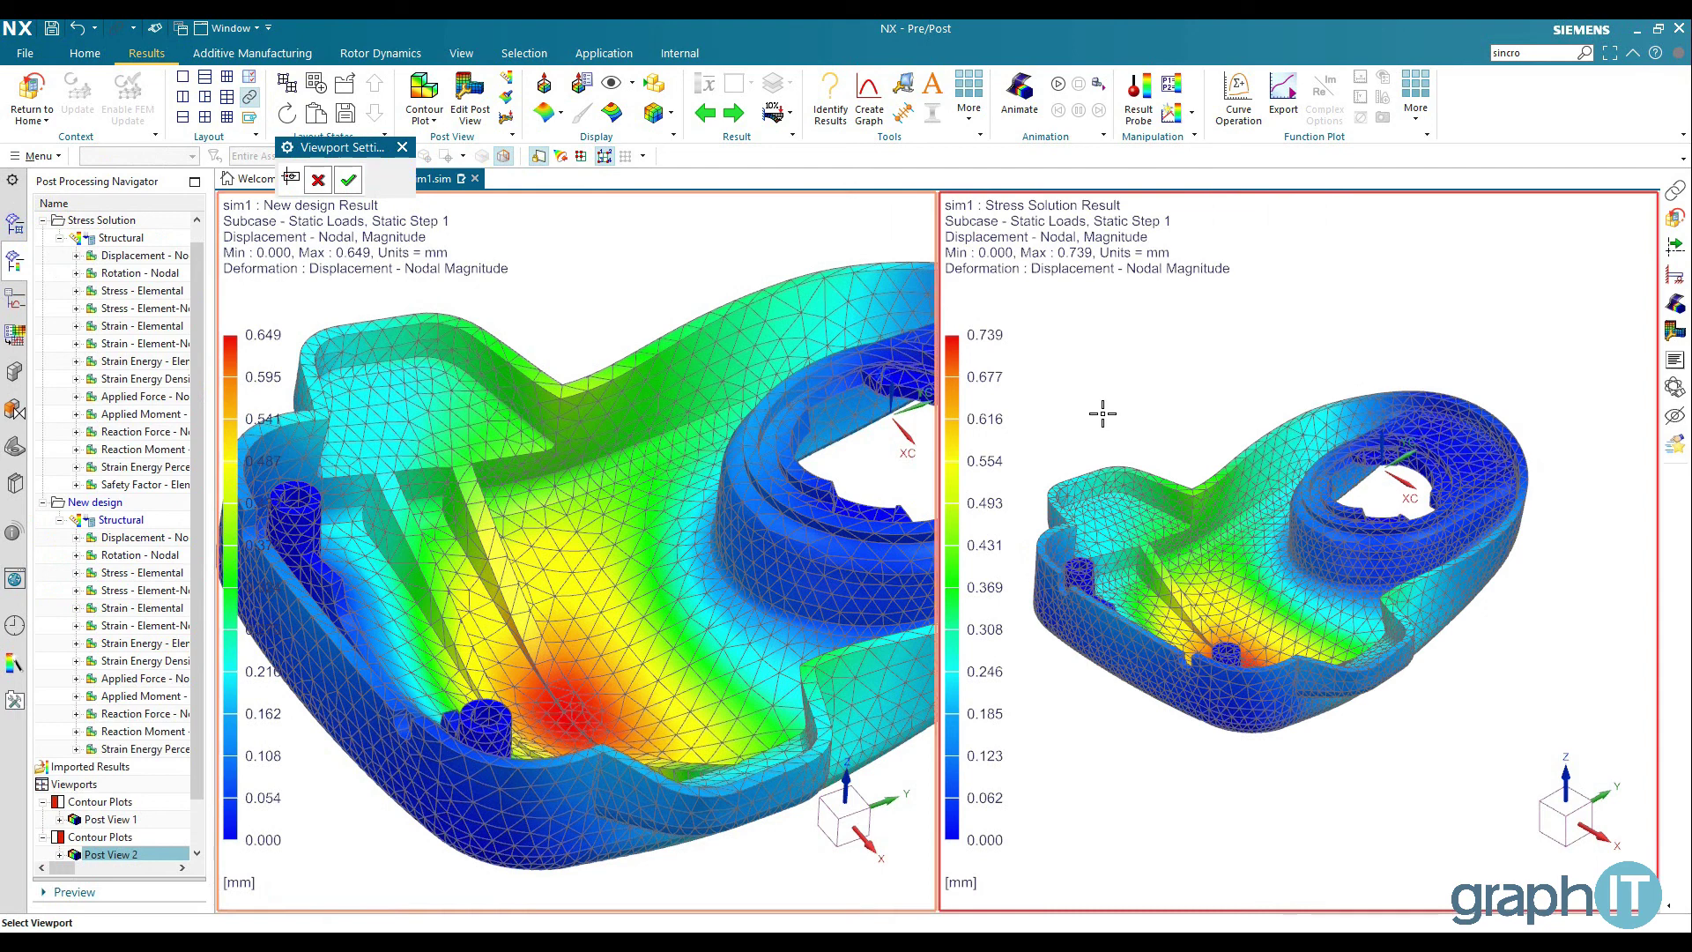
click(1055, 425)
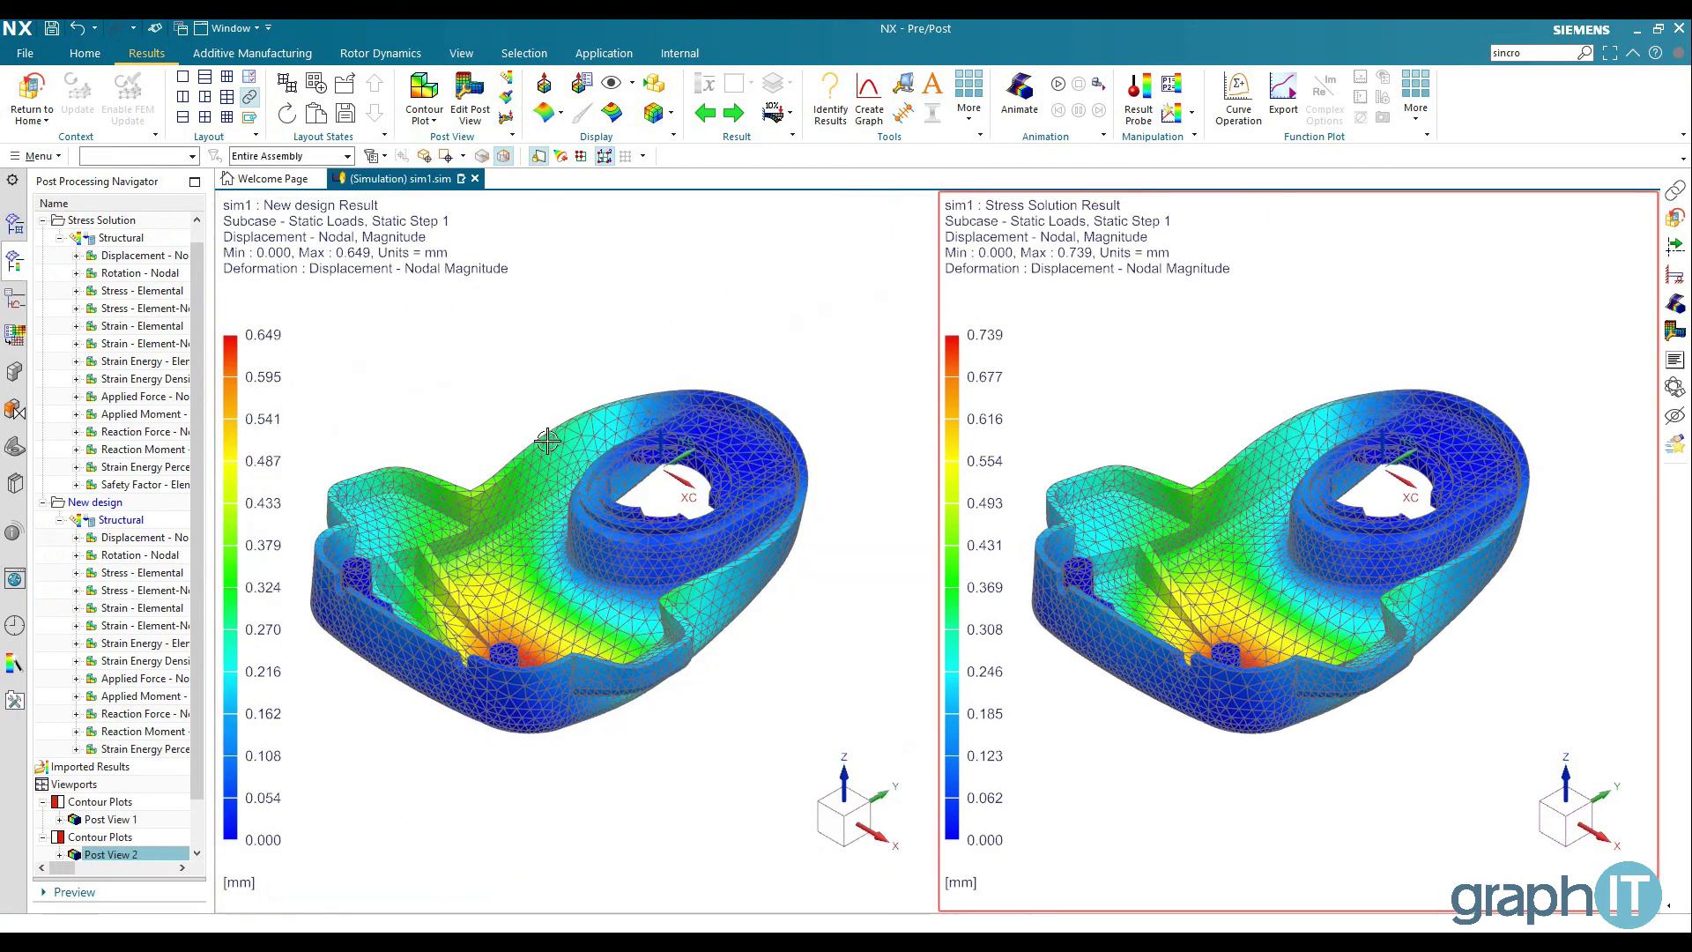